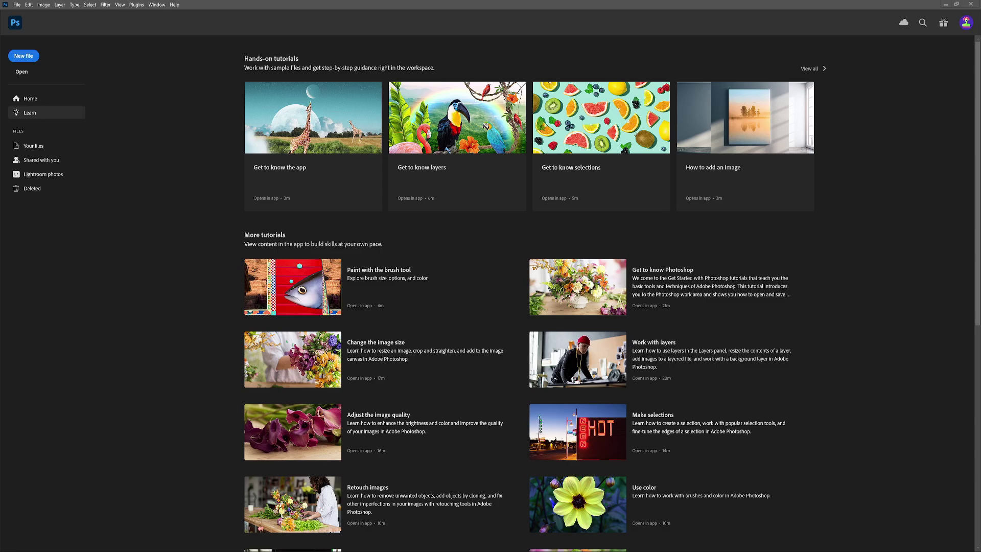
- Create a new 1024 x 1024 px document at 96 pixels/inch in RGB Color with a black background
{"action": "left_click", "coordinate": [28, 58]}
{"action": "left_click", "coordinate": [399, 192]}
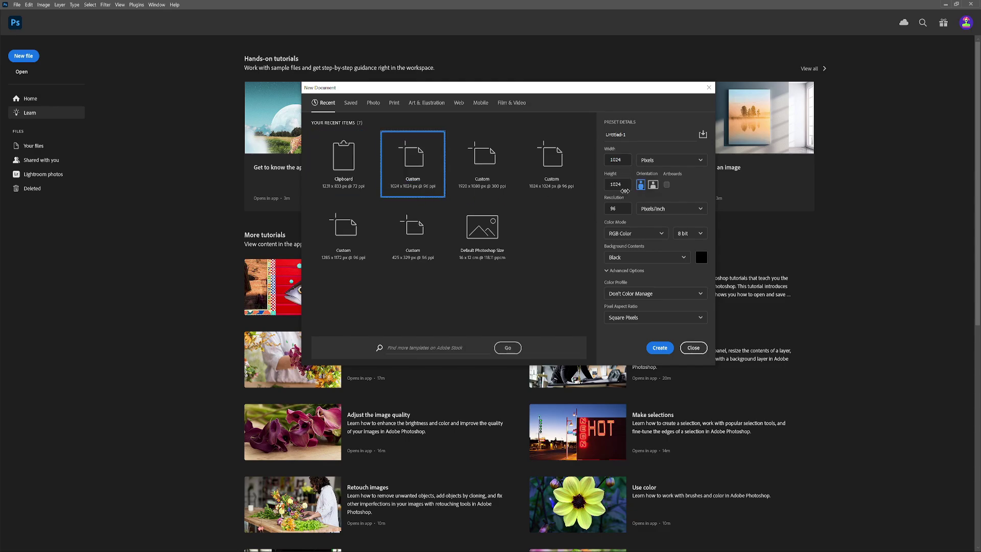
{"action": "left_click", "coordinate": [660, 347]}
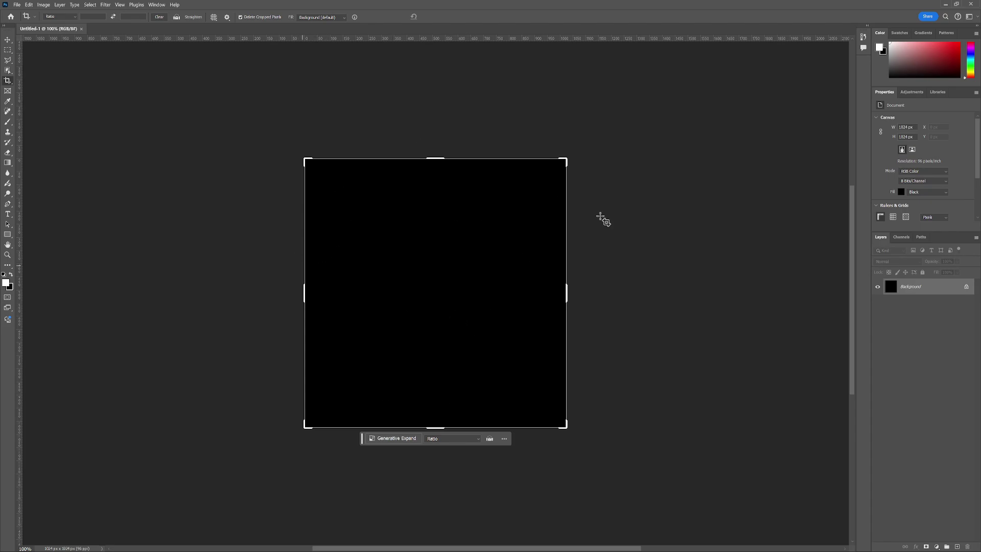
- Confirm white as the foreground color and add the text "Text for My Game" on the black canvas
{"action": "left_click", "coordinate": [5, 282]}
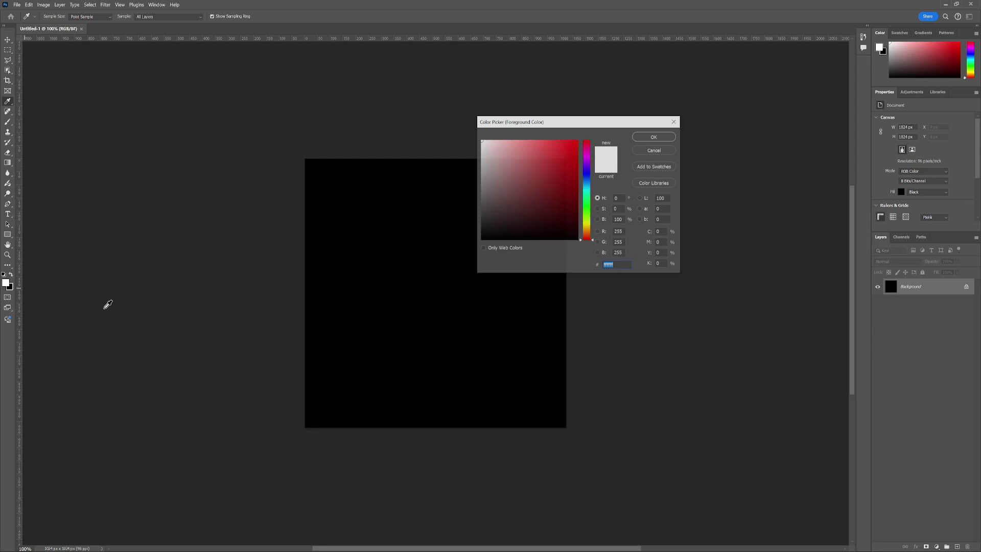
{"action": "left_click", "coordinate": [654, 136]}
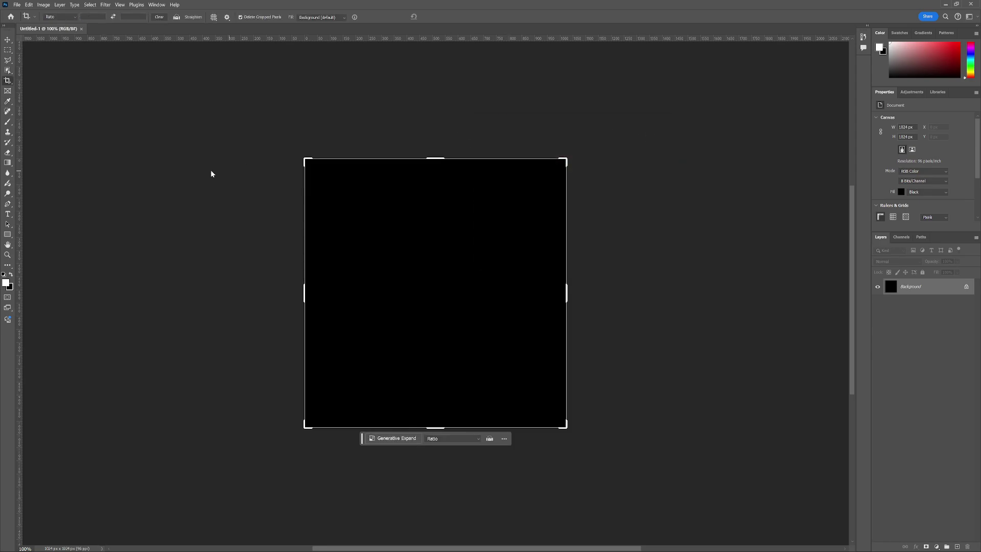
{"action": "left_click", "coordinate": [8, 214]}
{"action": "left_click", "coordinate": [320, 287]}
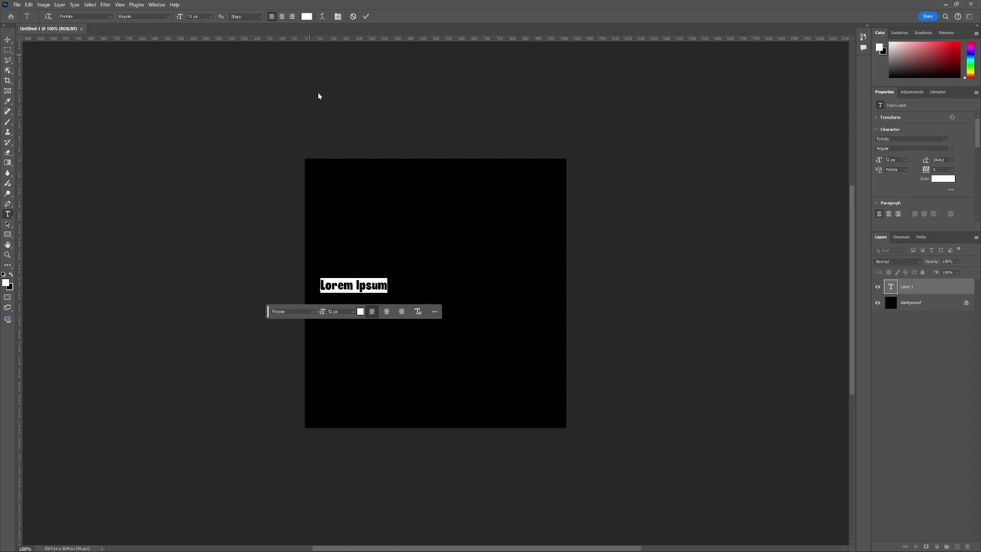
{"action": "type", "text": "Text"}
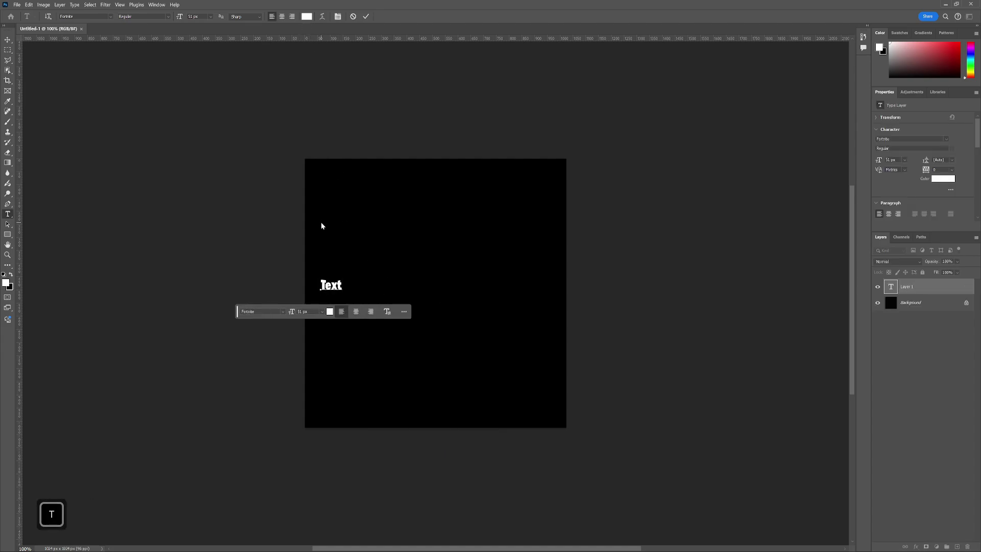
{"action": "type", "text": " for My Game"}
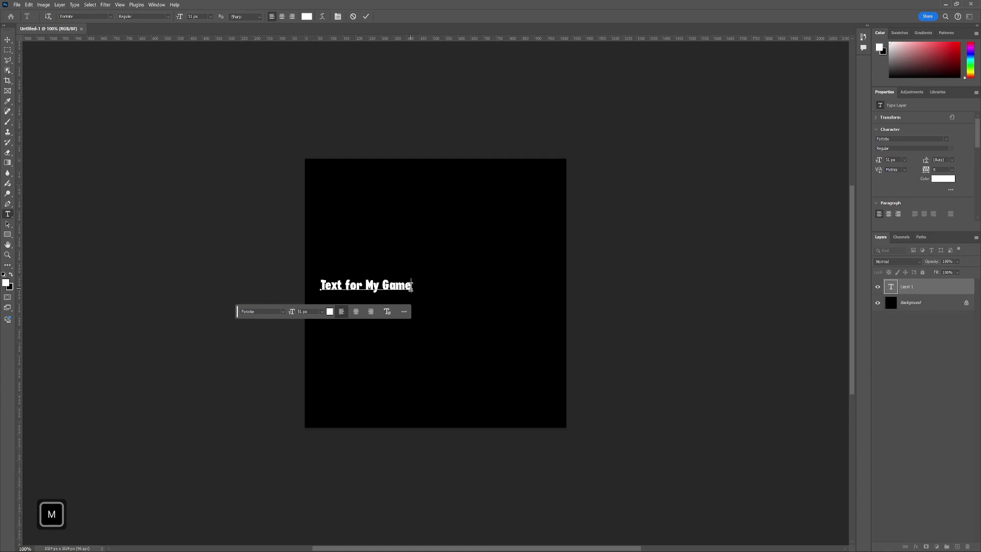
- Set the font size of the whole "Text for My Game" text to 130 px and commit the text
{"action": "key", "text": "ctrl+a"}
{"action": "scroll", "coordinate": [368, 285], "scroll_direction": "up", "scroll_amount": 2, "text": "alt"}
{"action": "scroll", "coordinate": [369, 285], "scroll_direction": "up", "scroll_amount": 1, "text": "alt"}
{"action": "left_click", "coordinate": [179, 18]}
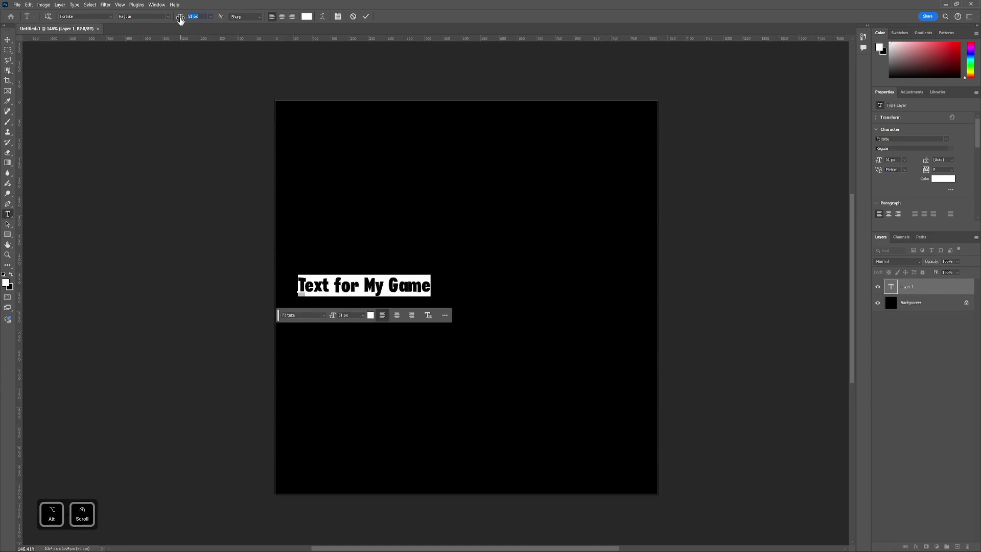
{"action": "type", "text": "130"}
{"action": "key", "text": "Return"}
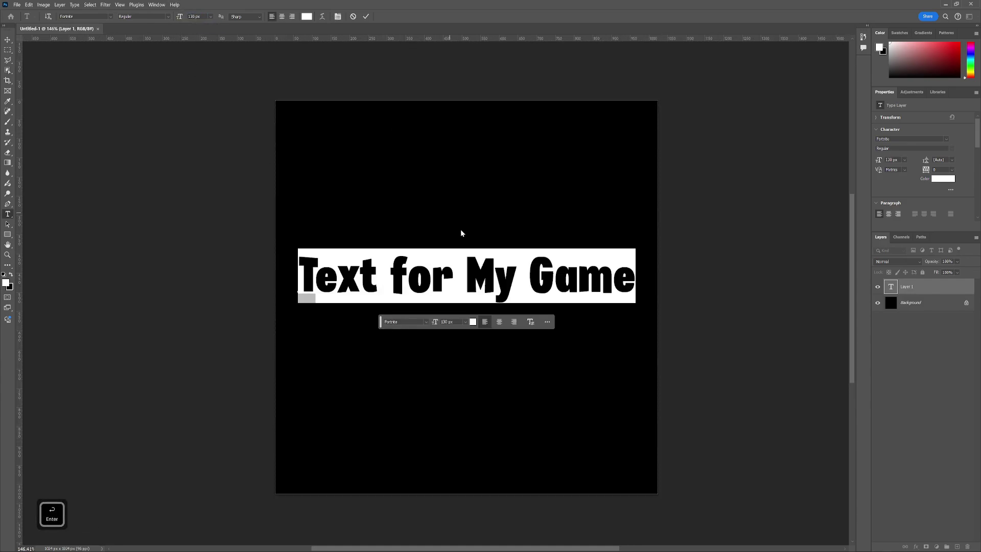
{"action": "left_click", "coordinate": [366, 17]}
- Move the text layer to the horizontal and vertical center of the canvas
{"action": "left_click", "coordinate": [8, 41]}
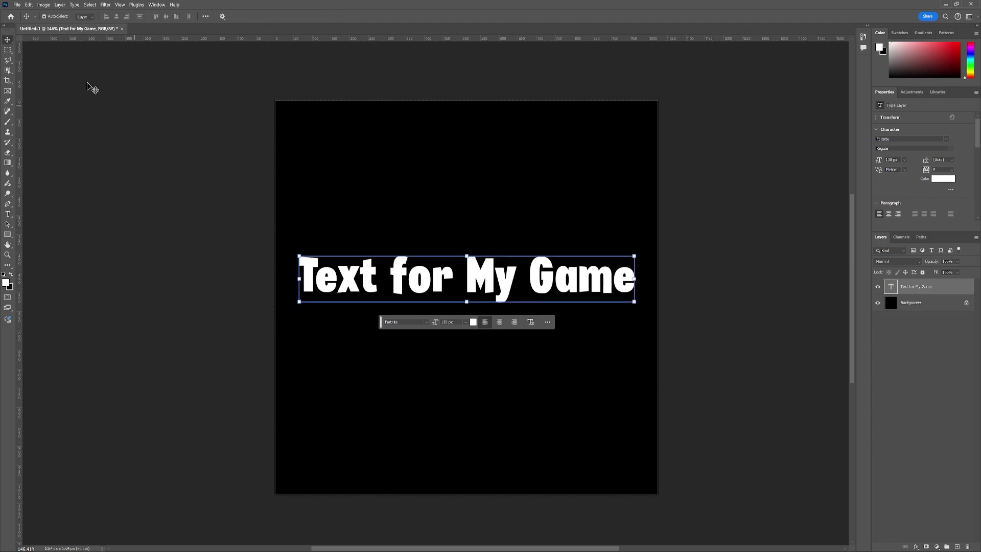
{"action": "left_click_drag", "start_coordinate": [469, 281], "coordinate": [474, 279]}
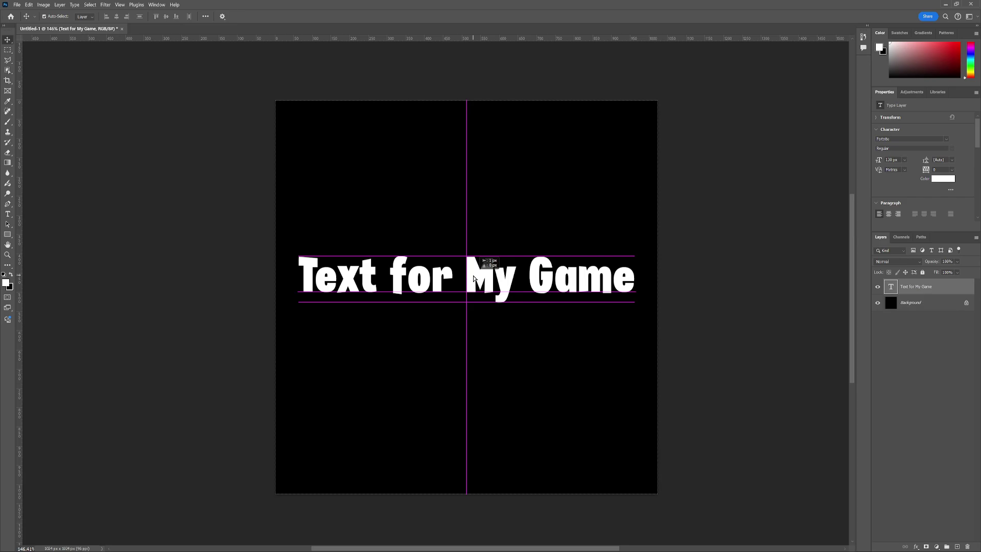
{"action": "left_click_drag", "start_coordinate": [473, 278], "coordinate": [473, 296]}
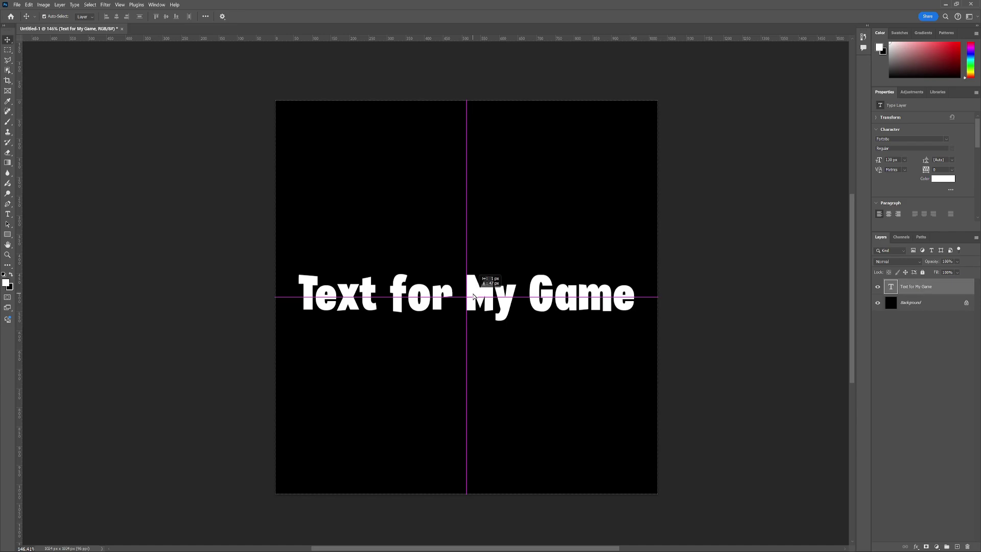
{"action": "left_click_drag", "start_coordinate": [473, 296], "coordinate": [473, 296]}
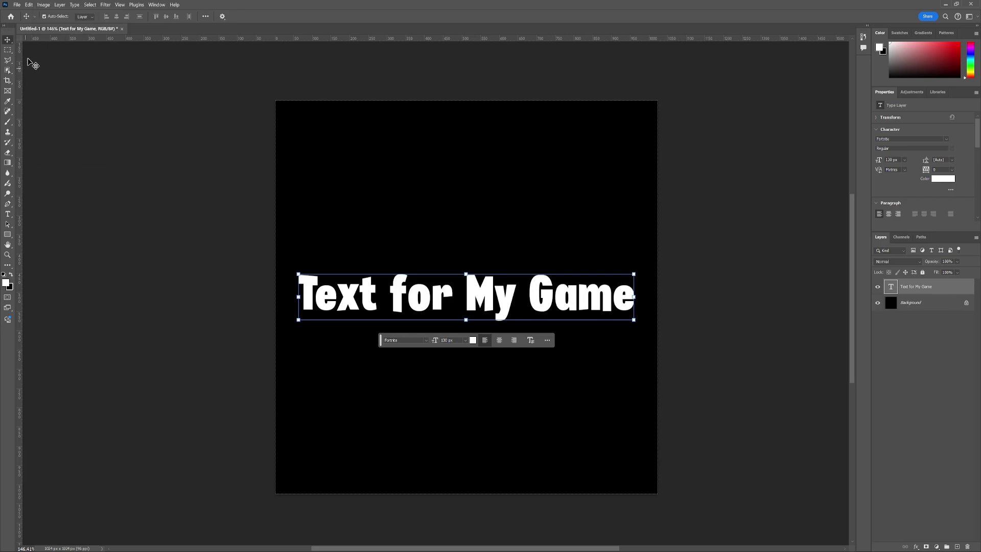
- Crop the canvas above and below the text to a 1024 x 256 px strip
{"action": "left_click", "coordinate": [8, 81]}
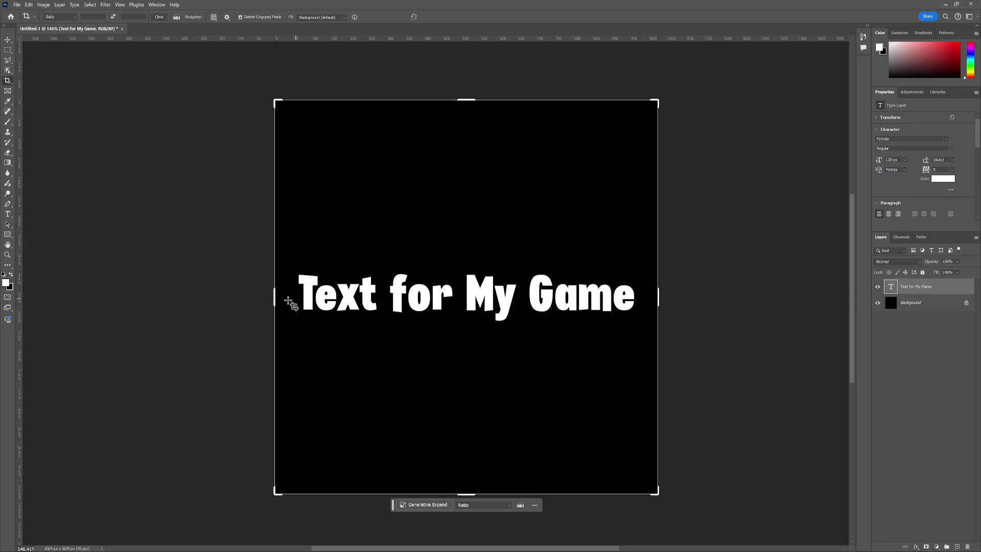
{"action": "left_click_drag", "start_coordinate": [466, 101], "coordinate": [471, 176]}
{"action": "left_click_drag", "start_coordinate": [464, 417], "coordinate": [464, 345]}
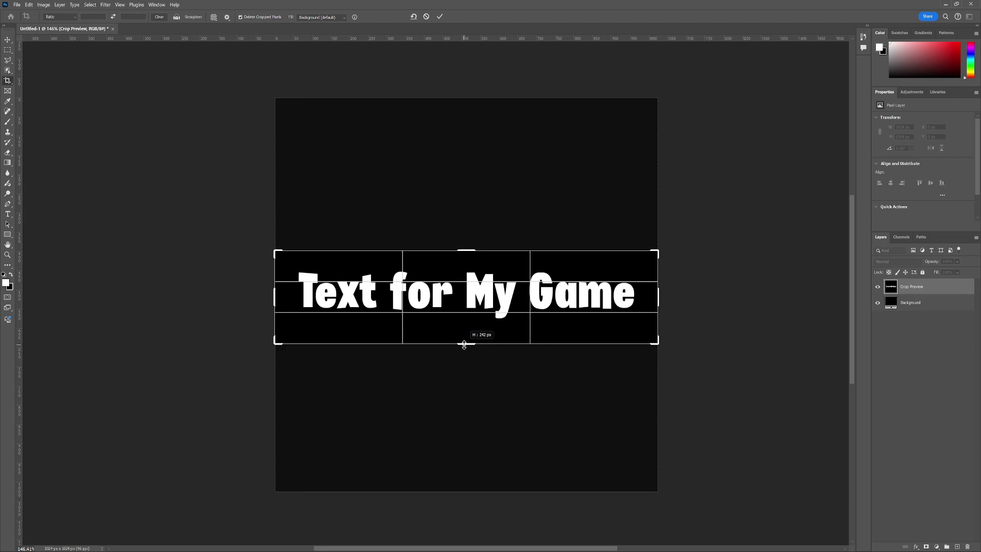
{"action": "left_click_drag", "start_coordinate": [464, 344], "coordinate": [464, 344]}
{"action": "left_click_drag", "start_coordinate": [465, 251], "coordinate": [466, 248]}
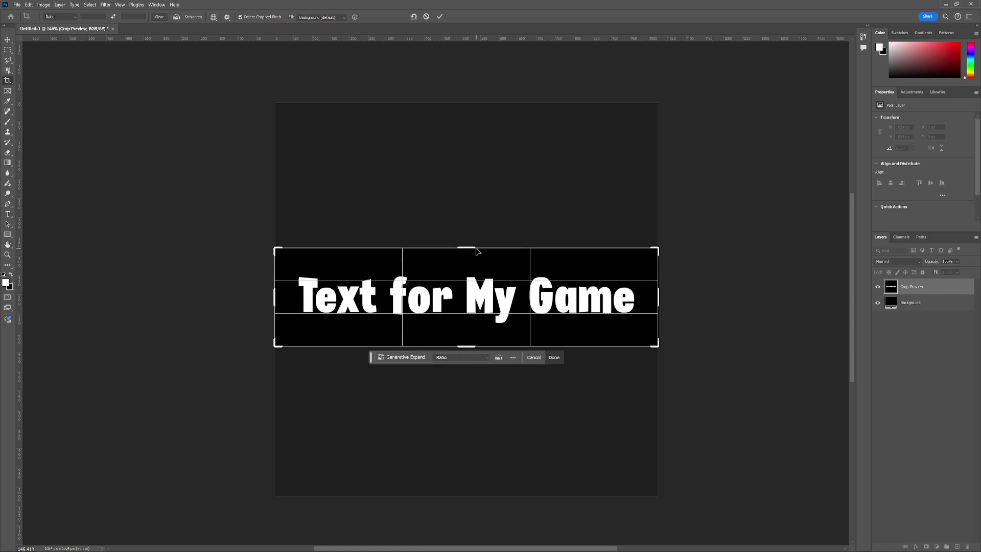
{"action": "left_click", "coordinate": [439, 17]}
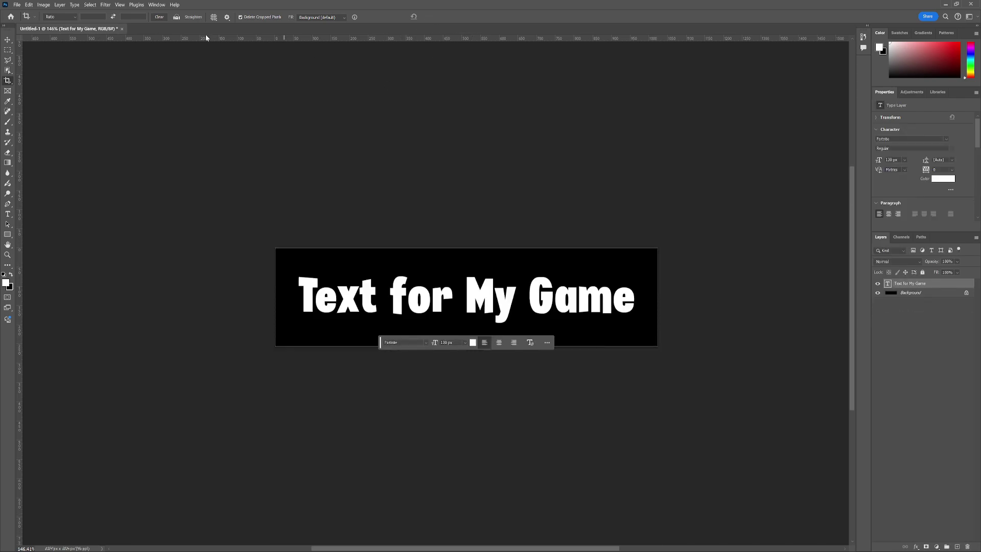
- Check the cropped image's pixel dimensions in the Image Size dialog without changing them
{"action": "left_click", "coordinate": [43, 5]}
{"action": "left_click", "coordinate": [59, 61]}
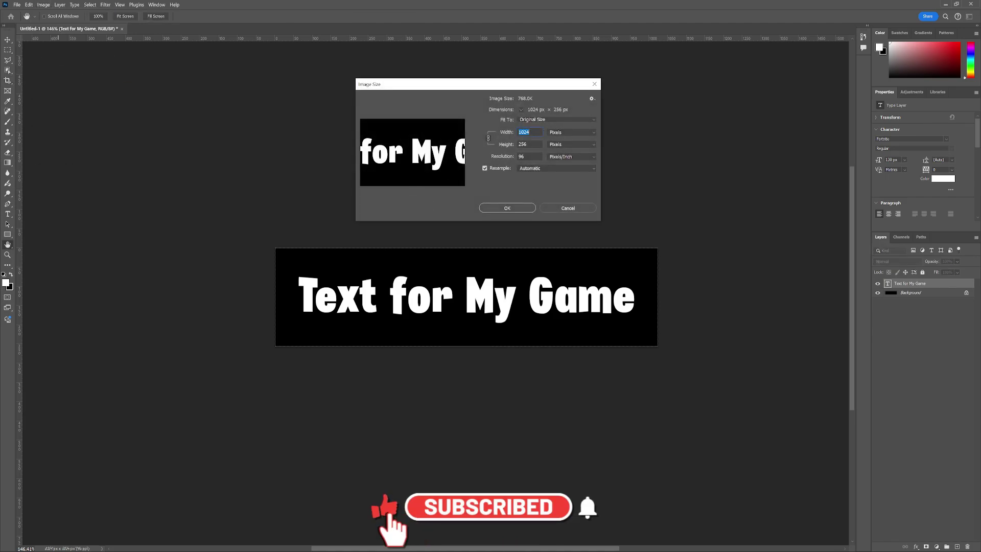
{"action": "left_click", "coordinate": [568, 208]}
{"action": "key", "text": "c"}
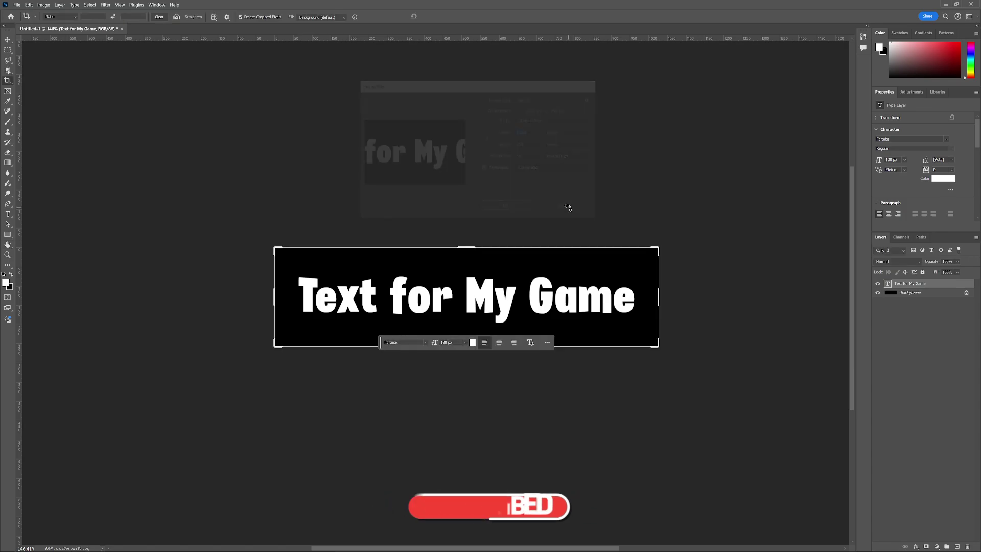
- Save a copy of the image as a PNG named T_MyText in Downloads, using the large file size option
{"action": "left_click", "coordinate": [17, 5]}
{"action": "left_click", "coordinate": [33, 104]}
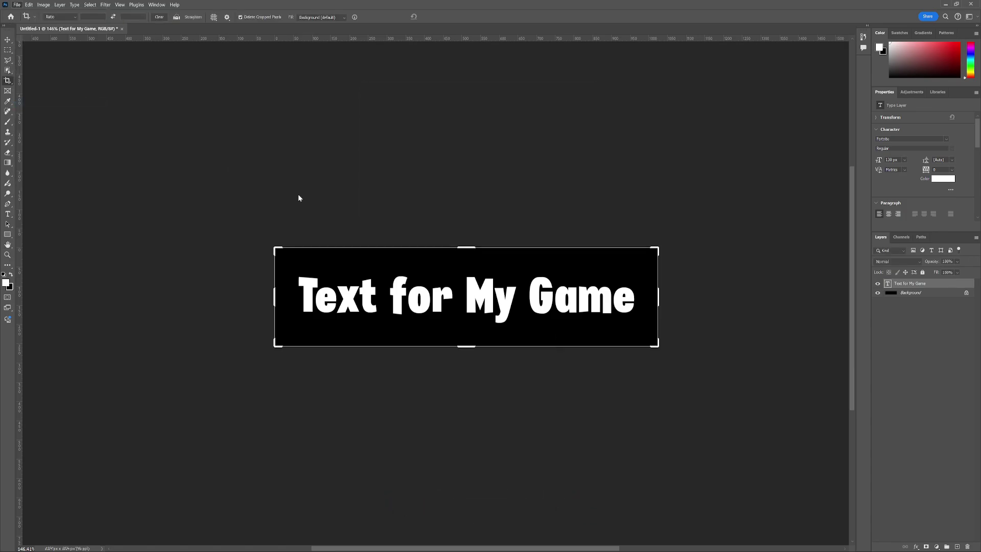
{"action": "left_click", "coordinate": [131, 250]}
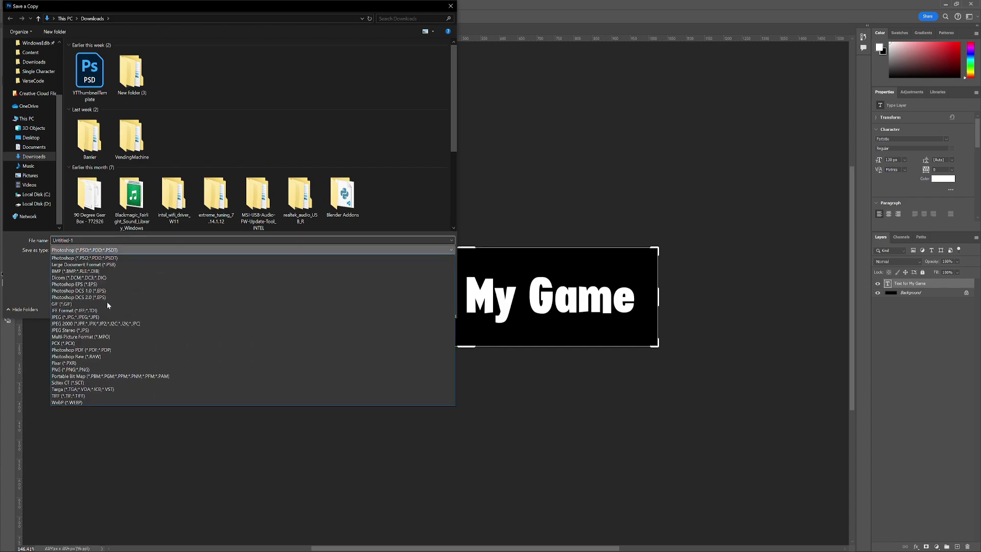
{"action": "left_click", "coordinate": [121, 363]}
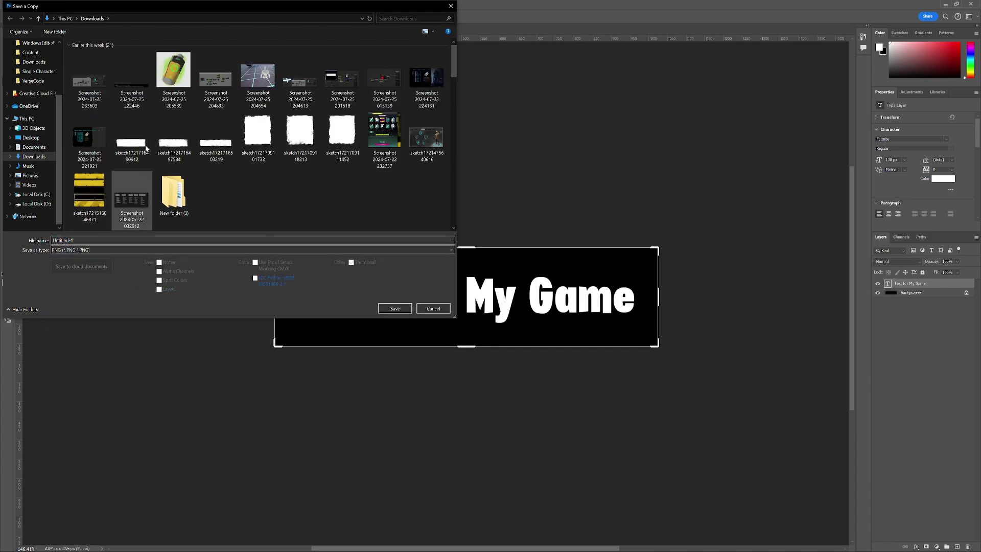
{"action": "left_click", "coordinate": [76, 240]}
{"action": "type", "text": "T_MyText"}
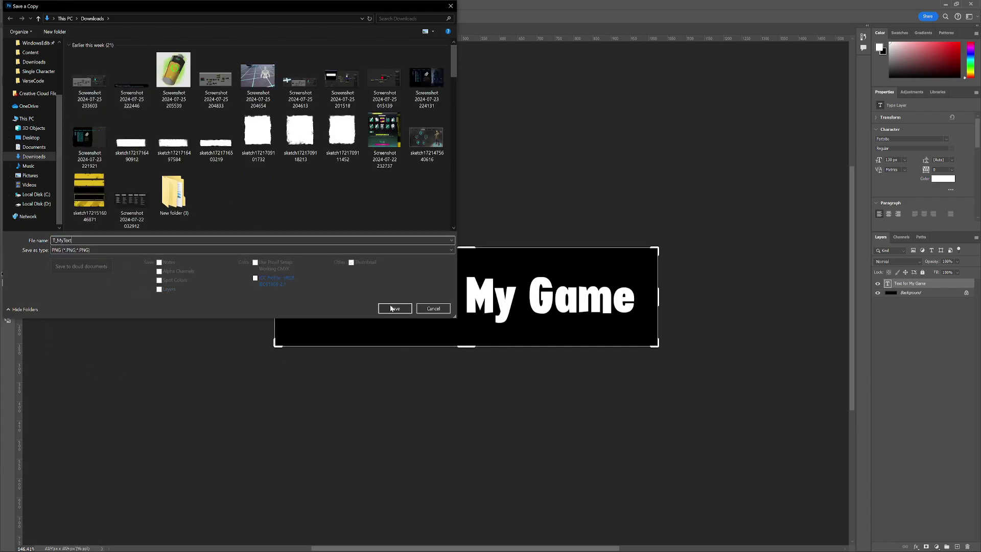
{"action": "left_click", "coordinate": [393, 308]}
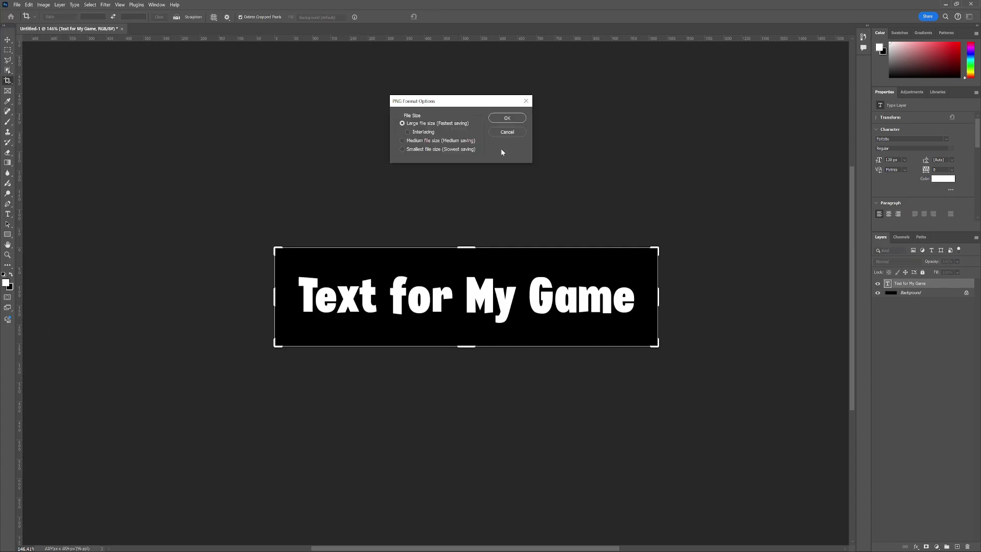
{"action": "left_click", "coordinate": [506, 116]}
- Add a Stroke layer style to the text layer with Outside position and Normal blend mode
{"action": "scroll", "coordinate": [450, 283], "scroll_direction": "up", "scroll_amount": 3, "text": "alt"}
{"action": "scroll", "coordinate": [450, 282], "scroll_direction": "down", "scroll_amount": 1, "text": "alt"}
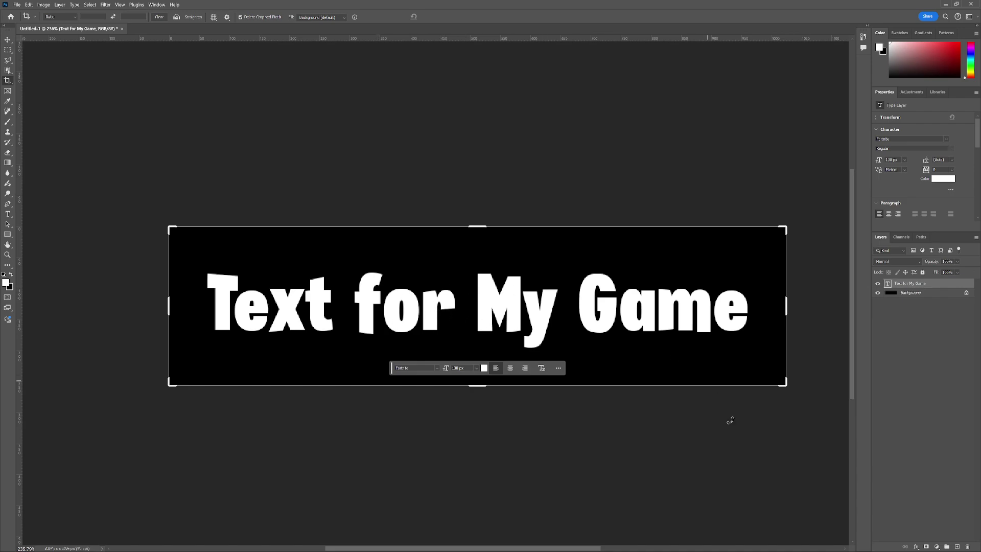
{"action": "left_click", "coordinate": [916, 546]}
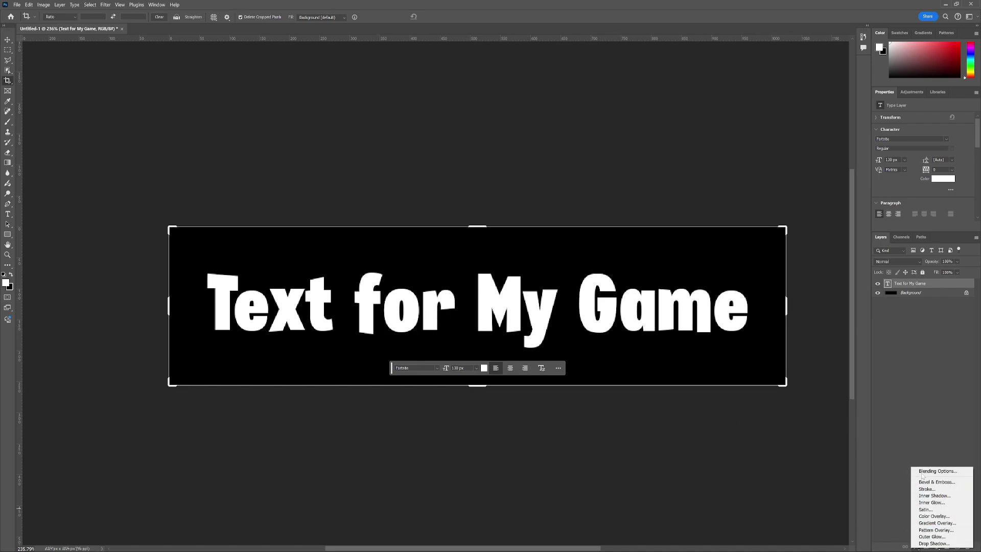
{"action": "left_click", "coordinate": [937, 470]}
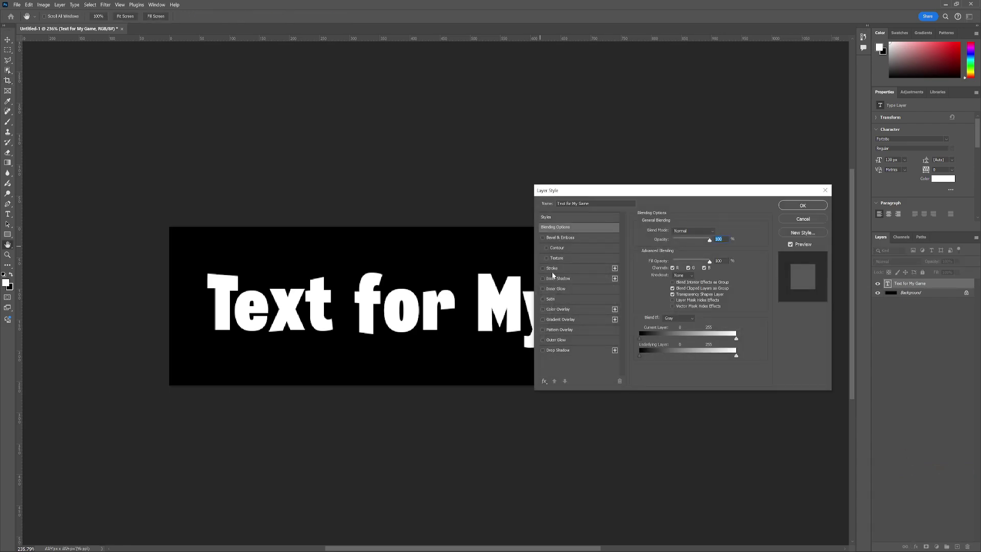
{"action": "left_click", "coordinate": [551, 268]}
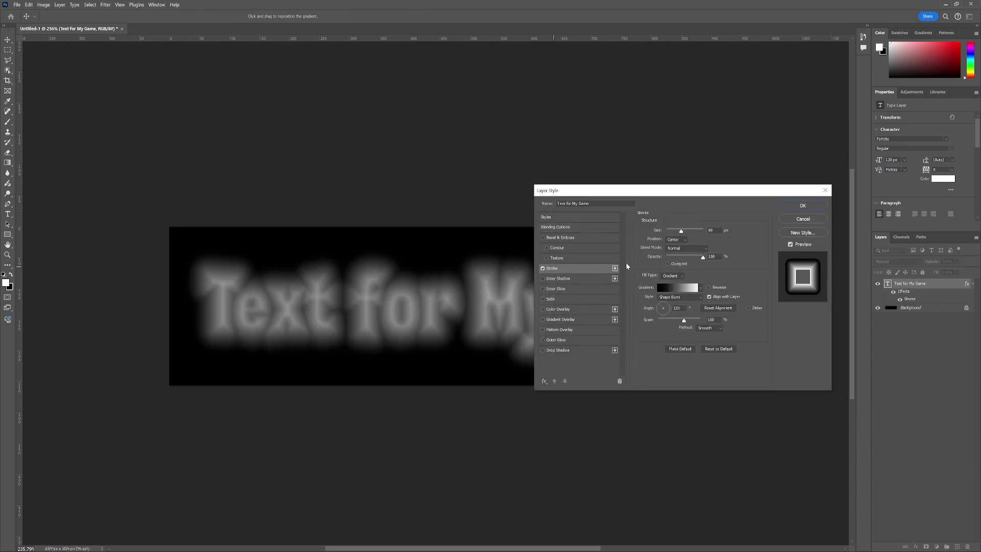
{"action": "scroll", "coordinate": [428, 291], "scroll_direction": "up", "scroll_amount": 4, "text": "alt"}
{"action": "left_click", "coordinate": [676, 239]}
{"action": "left_click", "coordinate": [678, 248]}
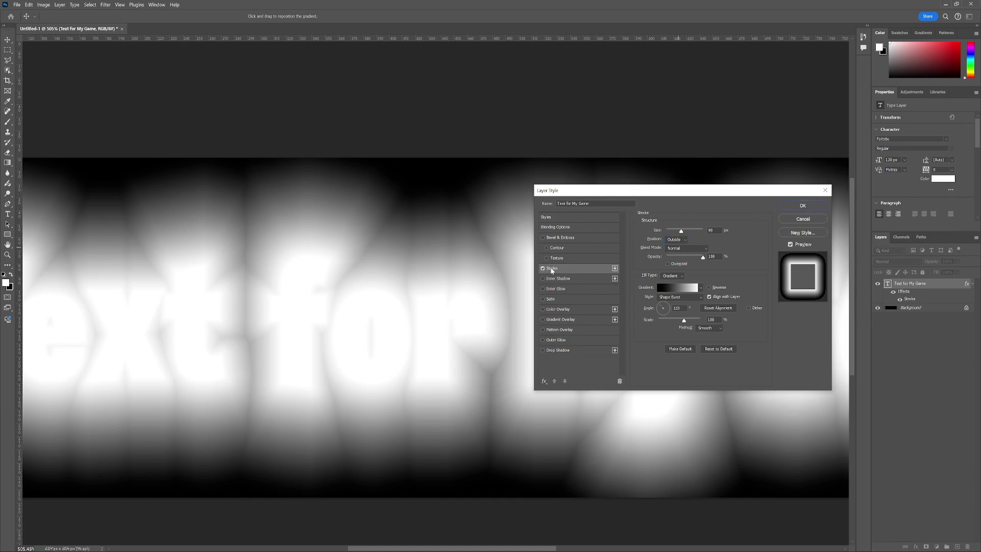
{"action": "left_click", "coordinate": [677, 239]}
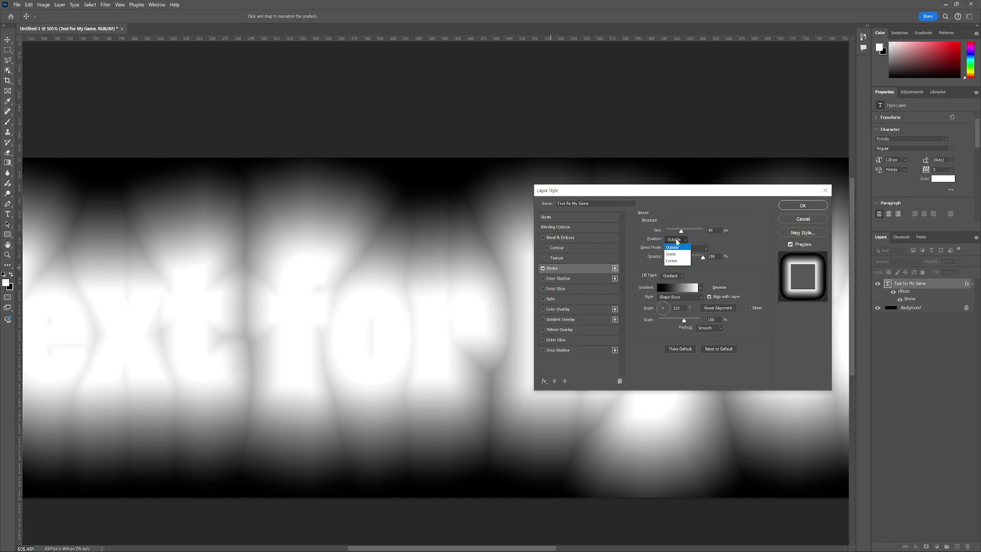
{"action": "left_click", "coordinate": [677, 248]}
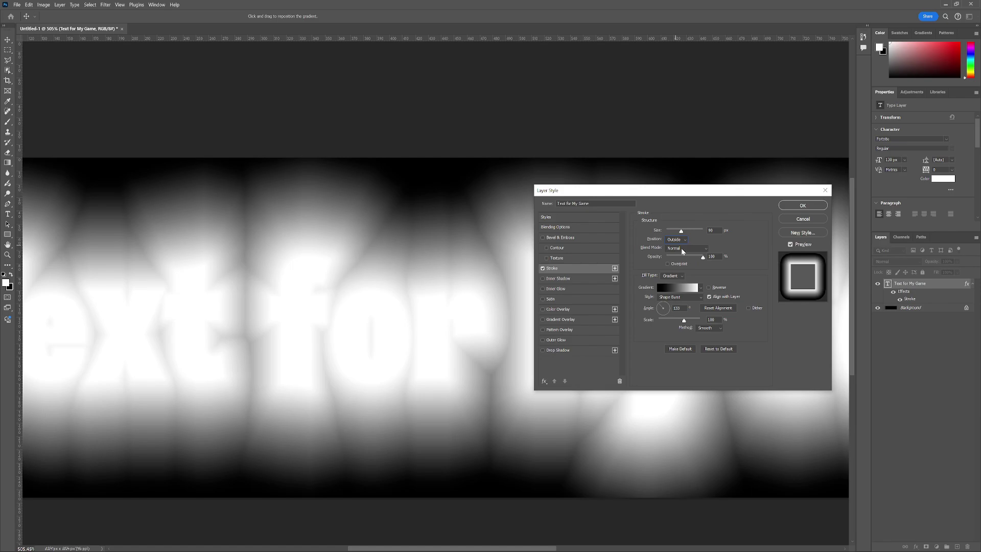
{"action": "left_click", "coordinate": [681, 248]}
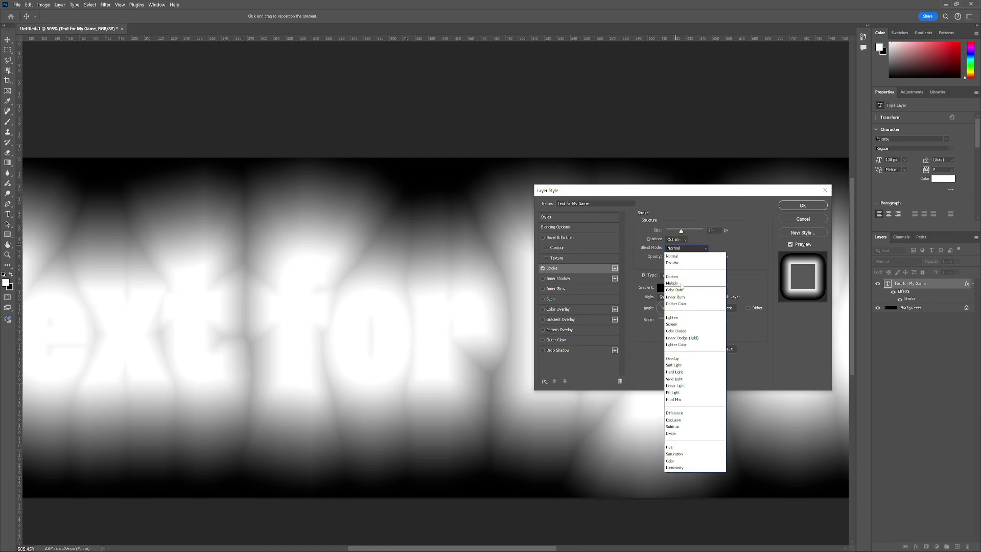
{"action": "left_click", "coordinate": [680, 250]}
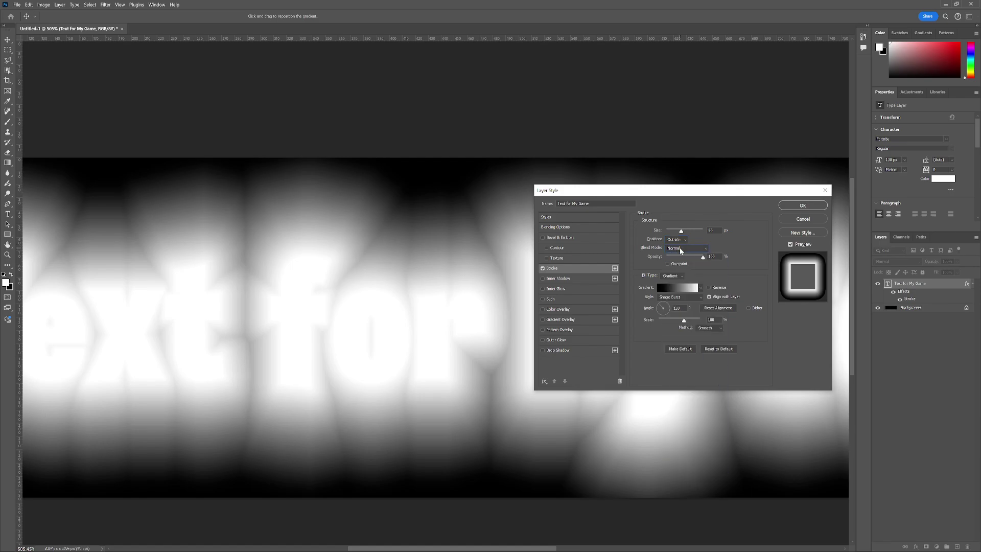
- Set the text stroke's size to 7 px and its fill type to Color
{"action": "left_click_drag", "start_coordinate": [681, 231], "coordinate": [668, 231]}
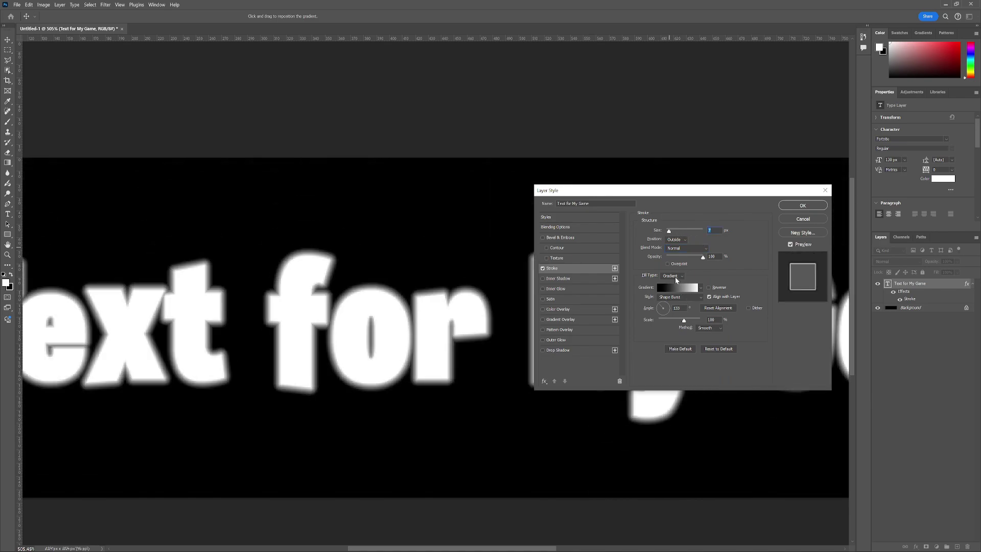
{"action": "left_click", "coordinate": [672, 276]}
{"action": "left_click", "coordinate": [672, 284]}
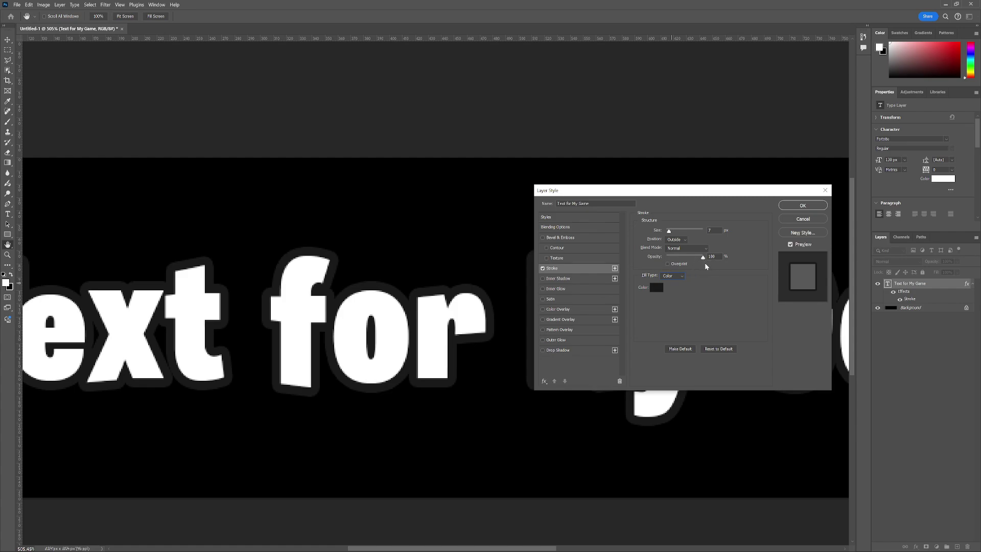
- Set the text stroke's color to white
{"action": "left_click", "coordinate": [656, 289]}
{"action": "left_click", "coordinate": [481, 140]}
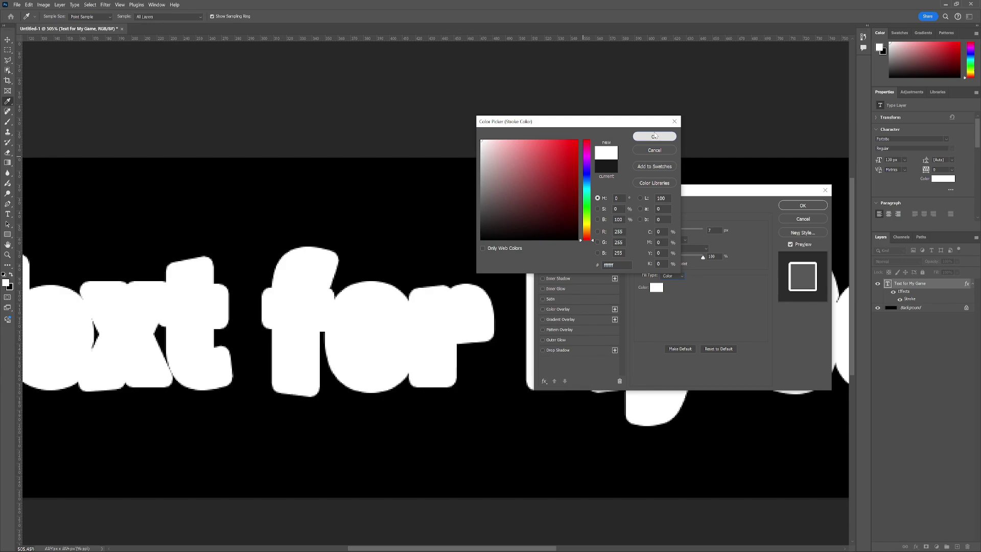
{"action": "left_click", "coordinate": [654, 136]}
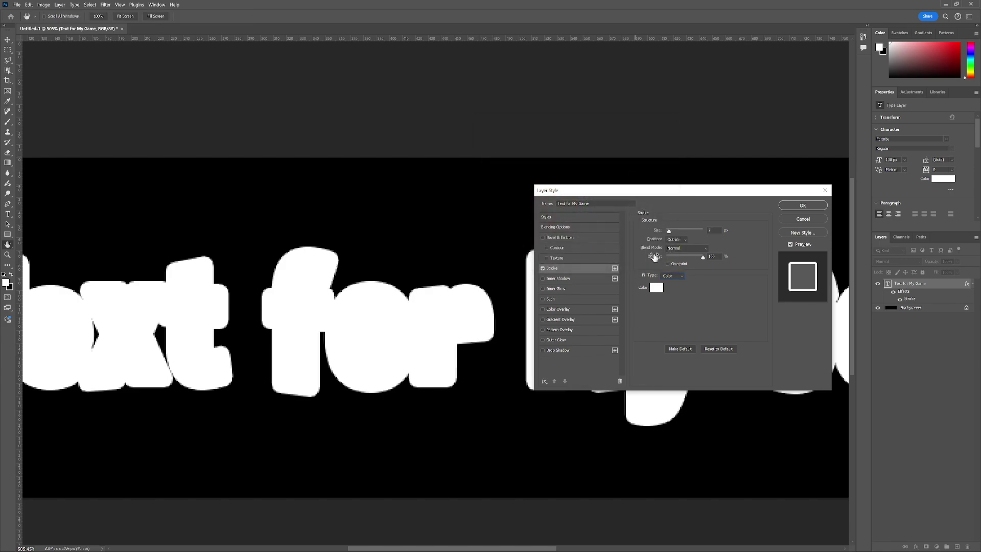
- Set the text stroke's position to Center, its size to about 29 px and its fill type to Gradient
{"action": "left_click", "coordinate": [683, 239]}
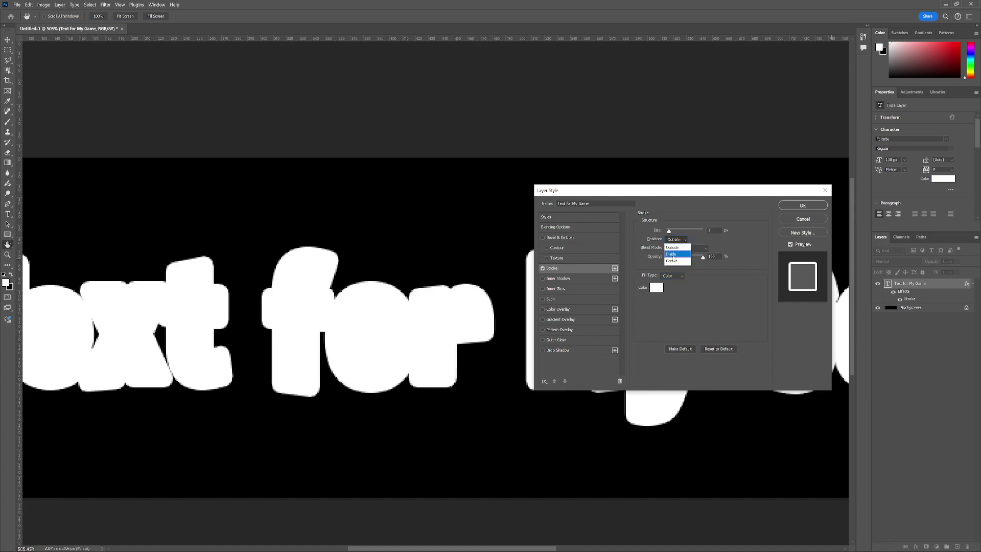
{"action": "left_click", "coordinate": [678, 261]}
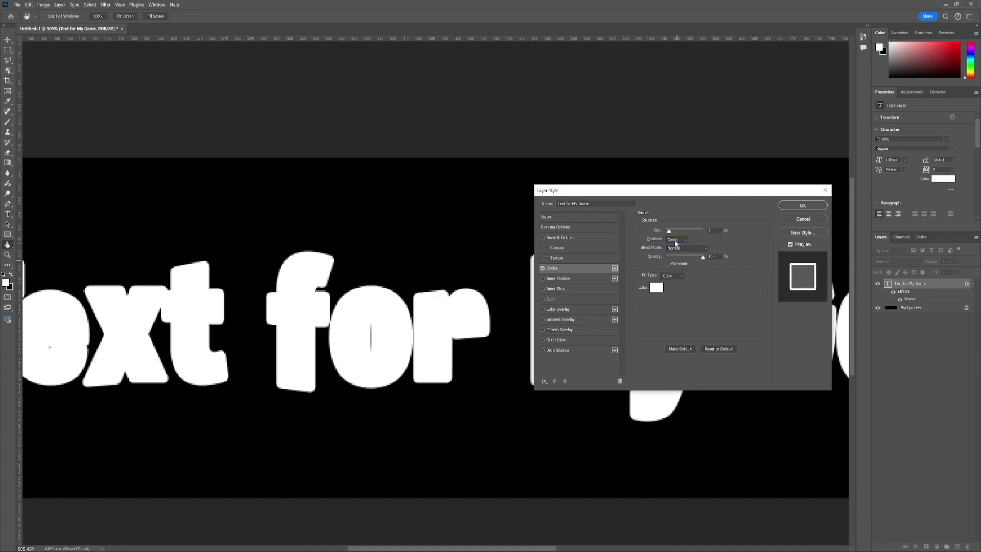
{"action": "left_click_drag", "start_coordinate": [668, 231], "coordinate": [672, 231]}
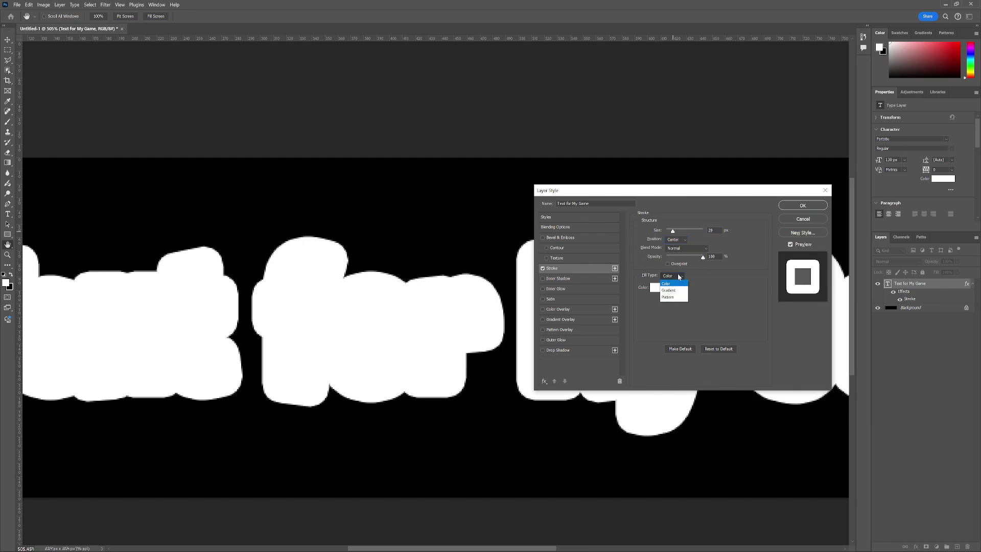
{"action": "left_click", "coordinate": [676, 289]}
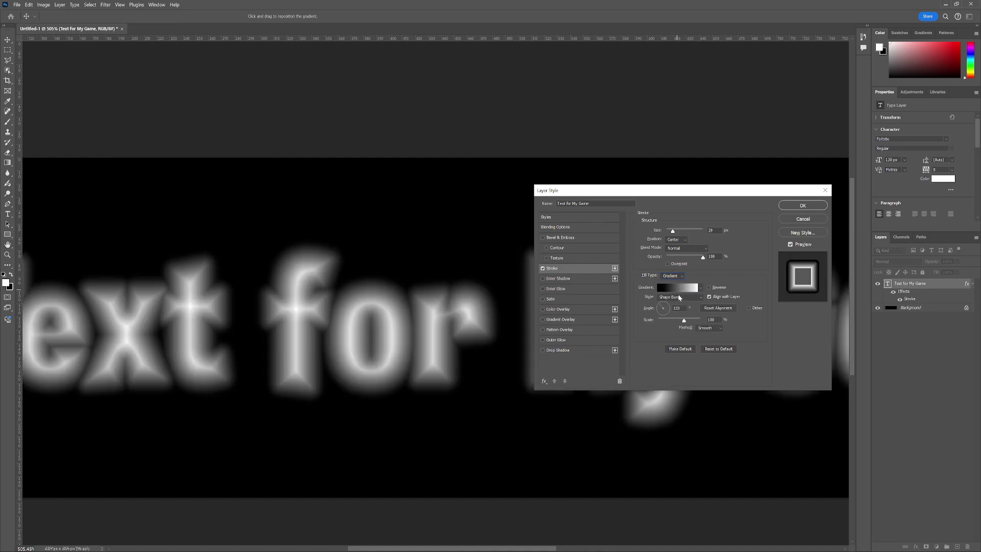
- Try the Linear style for the stroke gradient and rotate its angle until the gradient runs vertically
{"action": "left_click", "coordinate": [679, 297]}
{"action": "left_click", "coordinate": [662, 301]}
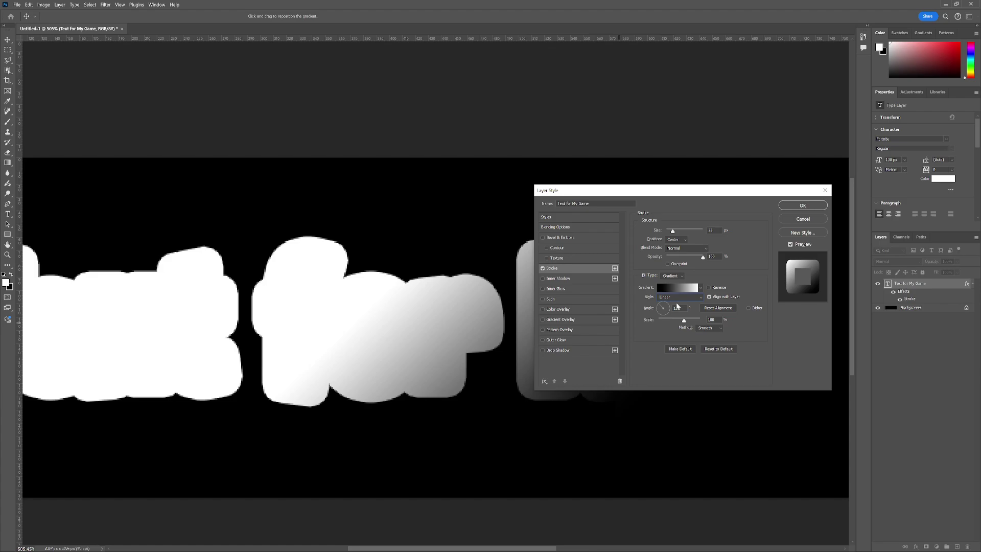
{"action": "left_click_drag", "start_coordinate": [660, 303], "coordinate": [668, 307]}
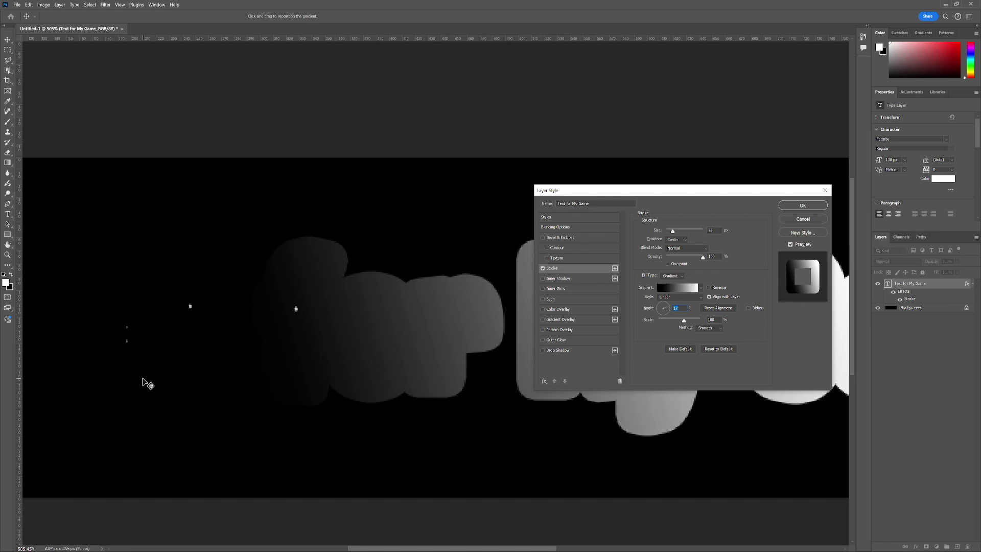
{"action": "left_click", "coordinate": [662, 316]}
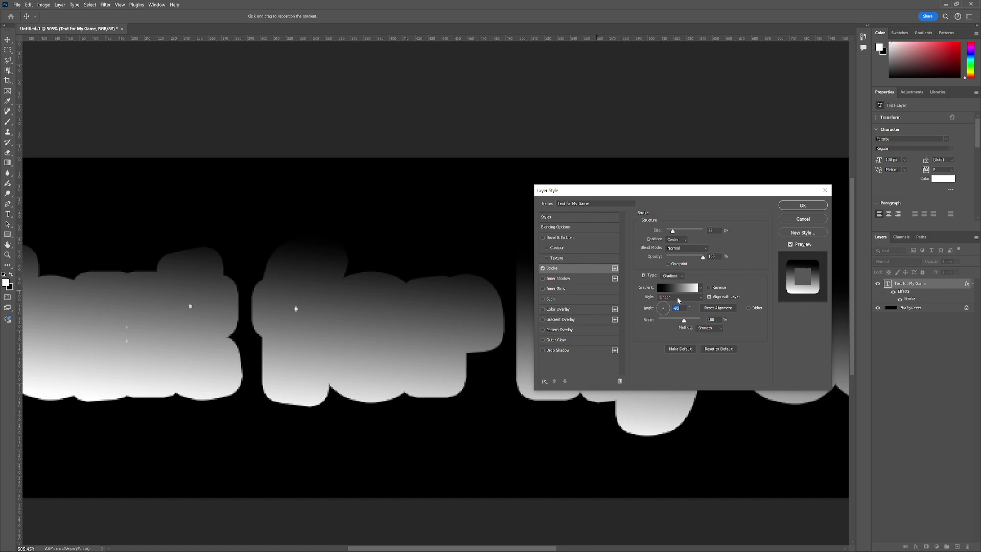
- Try the Radial style for the stroke gradient and switch back to Shape Burst
{"action": "left_click", "coordinate": [673, 276]}
{"action": "left_click", "coordinate": [680, 297]}
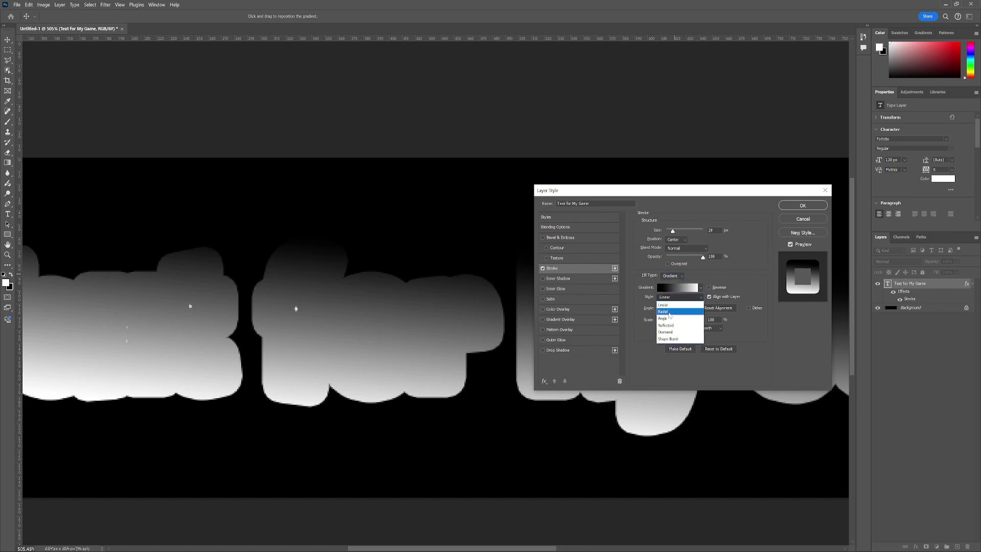
{"action": "left_click", "coordinate": [671, 316]}
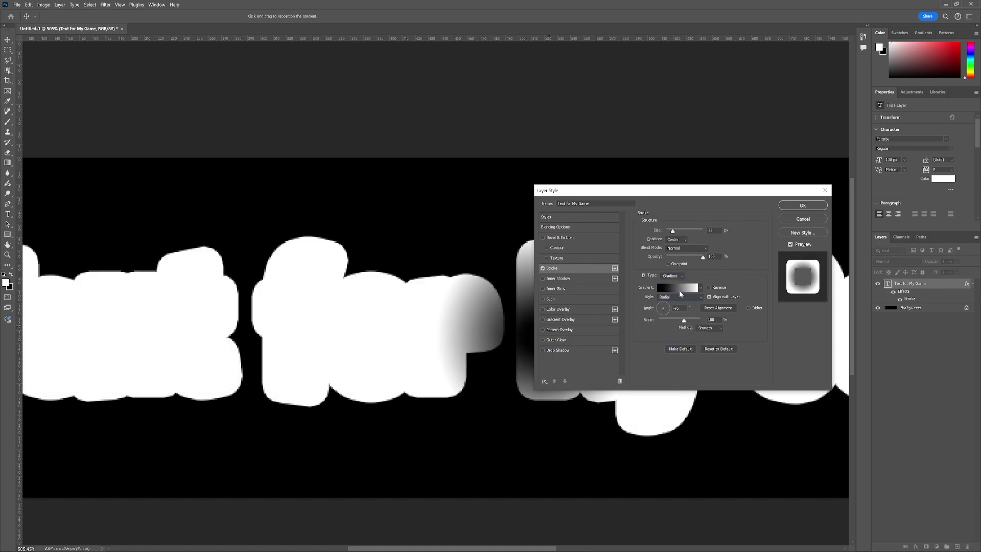
{"action": "left_click", "coordinate": [677, 301]}
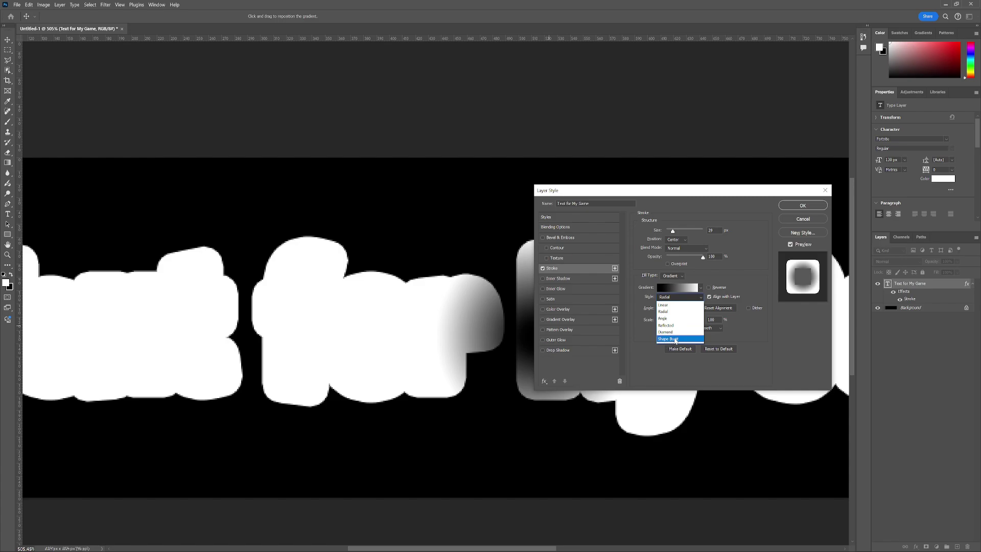
{"action": "left_click", "coordinate": [674, 340]}
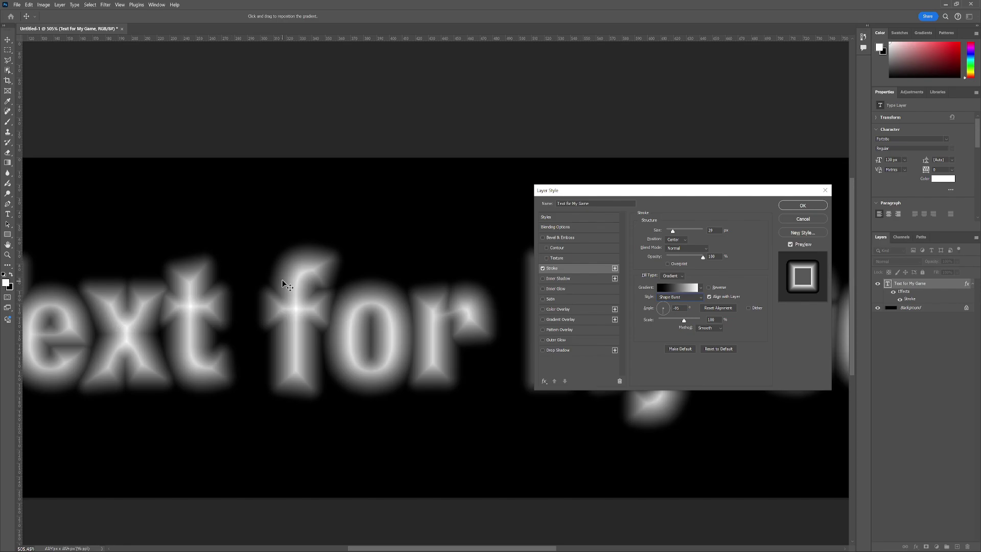
- Try the Outside position for the Shape Burst stroke and return it to Center
{"action": "left_click", "coordinate": [676, 239]}
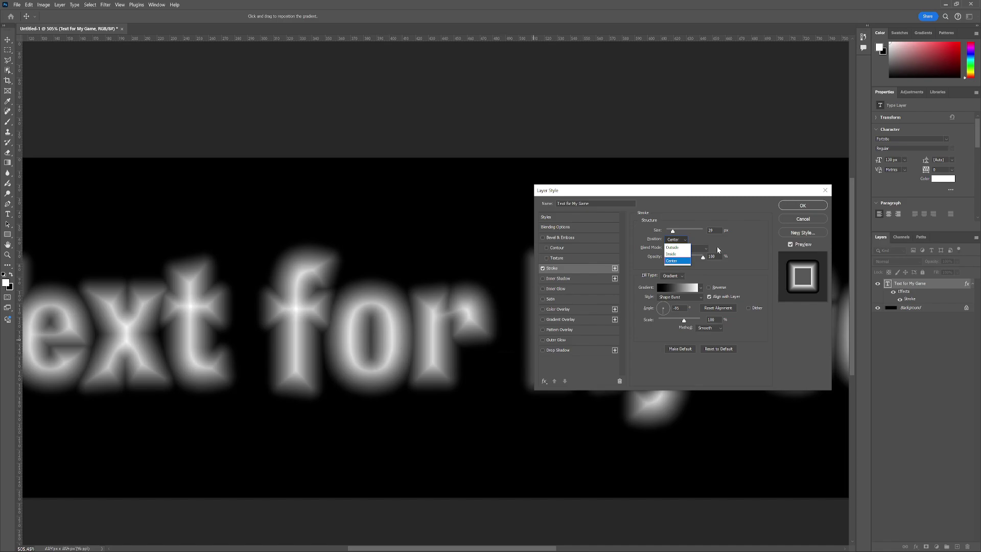
{"action": "left_click", "coordinate": [676, 247]}
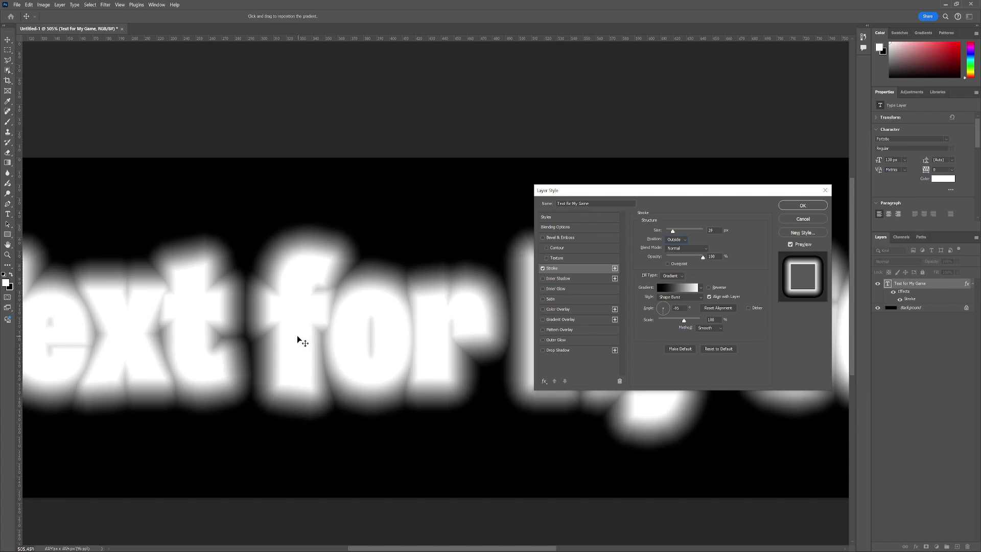
{"action": "left_click", "coordinate": [676, 239]}
{"action": "left_click", "coordinate": [675, 255]}
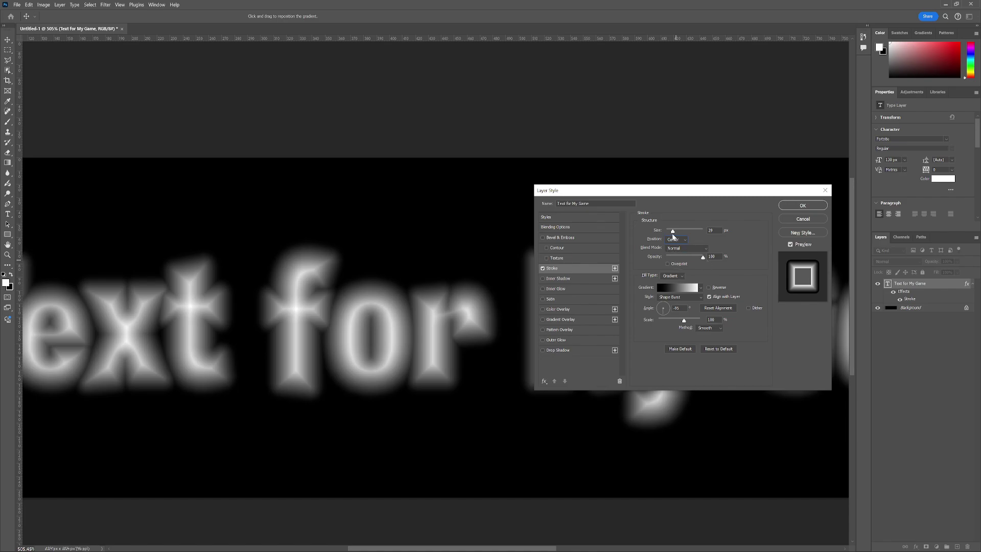
- Enlarge the centered gradient stroke into a wider, softer glow, adjust the gradient's angle and apply the layer style
{"action": "left_click_drag", "start_coordinate": [673, 231], "coordinate": [681, 233]}
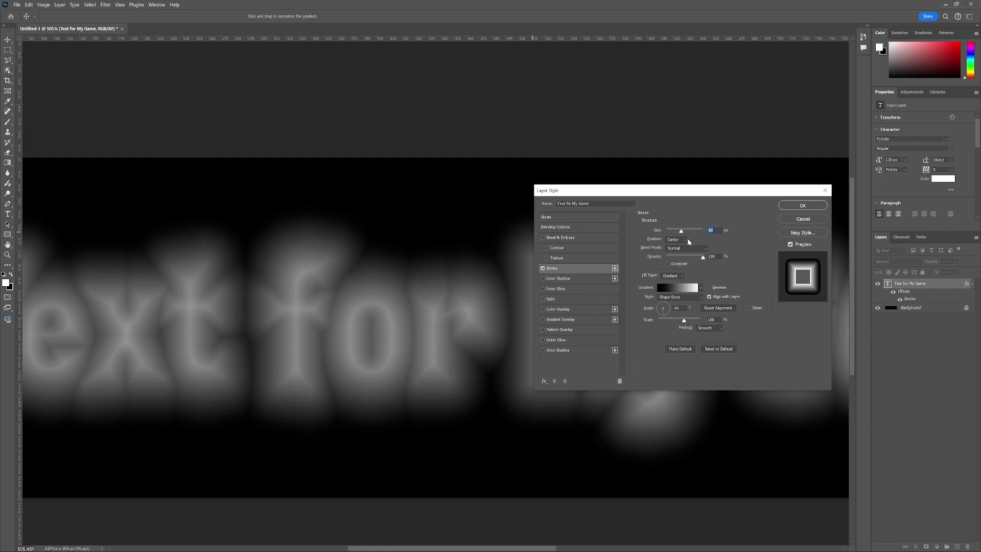
{"action": "left_click", "coordinate": [662, 309]}
{"action": "left_click_drag", "start_coordinate": [662, 307], "coordinate": [658, 305]}
{"action": "left_click", "coordinate": [802, 205]}
{"action": "key", "text": "c"}
{"action": "scroll", "coordinate": [486, 332], "scroll_direction": "down", "scroll_amount": 3, "text": "alt"}
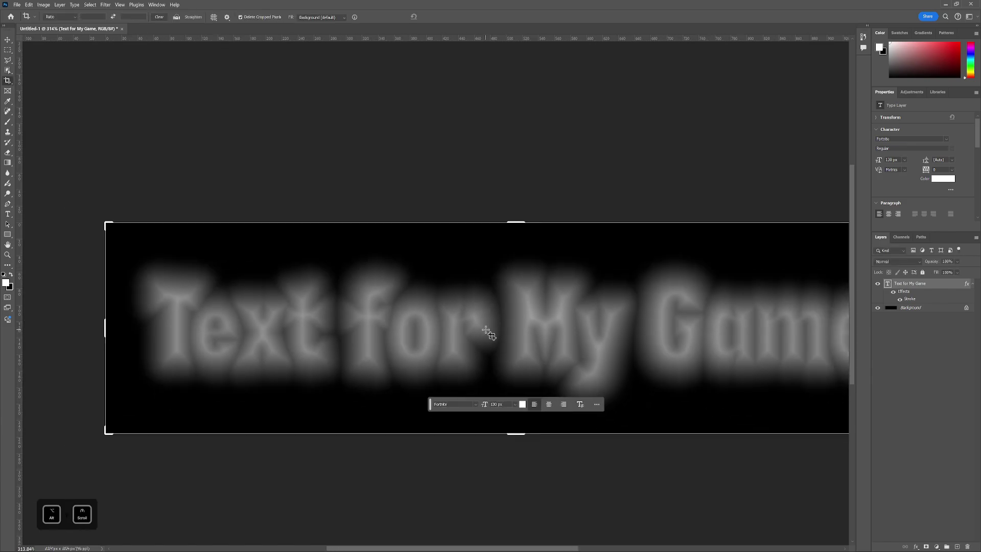
{"action": "scroll", "coordinate": [488, 332], "scroll_direction": "up", "scroll_amount": 5, "text": "alt"}
{"action": "scroll", "coordinate": [346, 339], "scroll_direction": "up", "scroll_amount": 2, "text": "alt"}
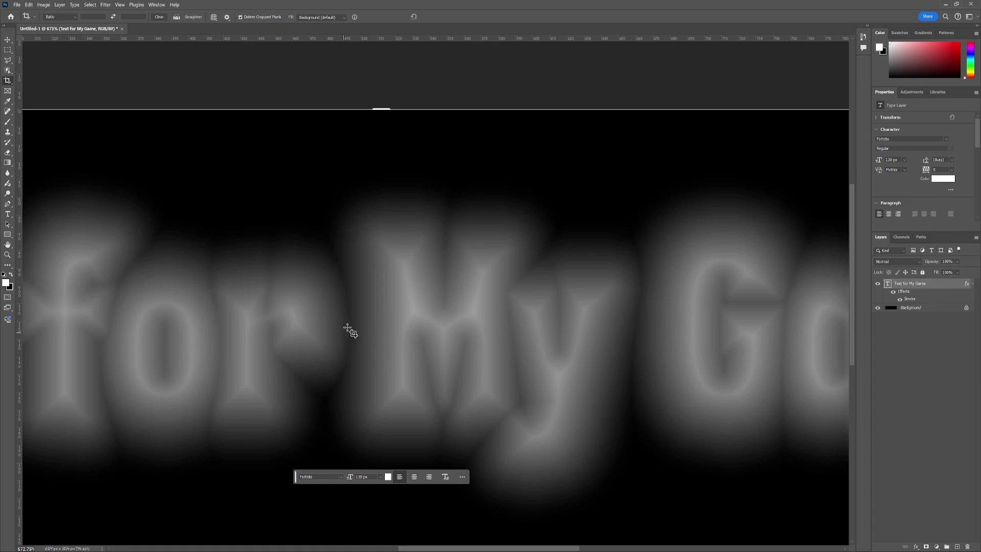
{"action": "scroll", "coordinate": [347, 328], "scroll_direction": "down", "scroll_amount": 5, "text": "alt"}
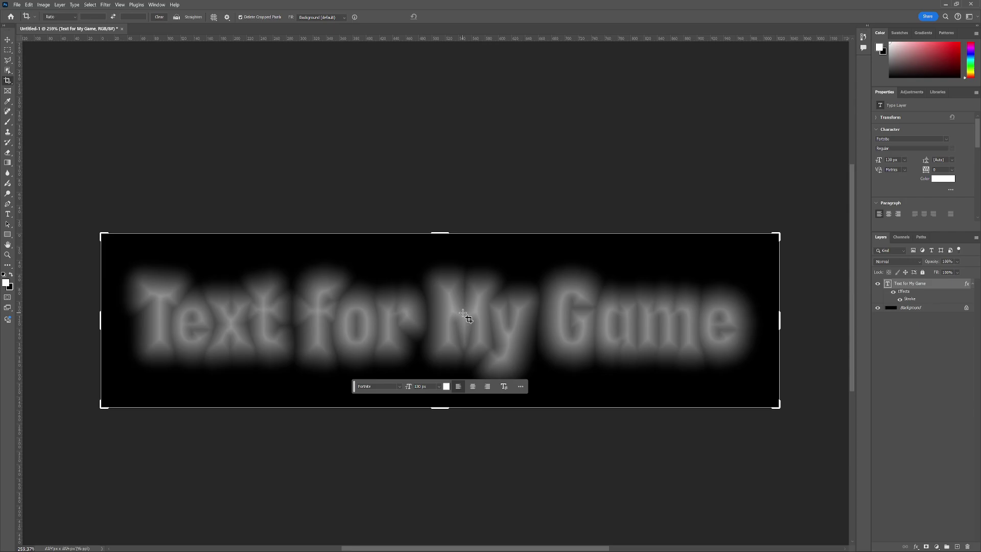
- Save a copy of the styled image as a PNG named T_MyText2 in Downloads
{"action": "left_click", "coordinate": [17, 5]}
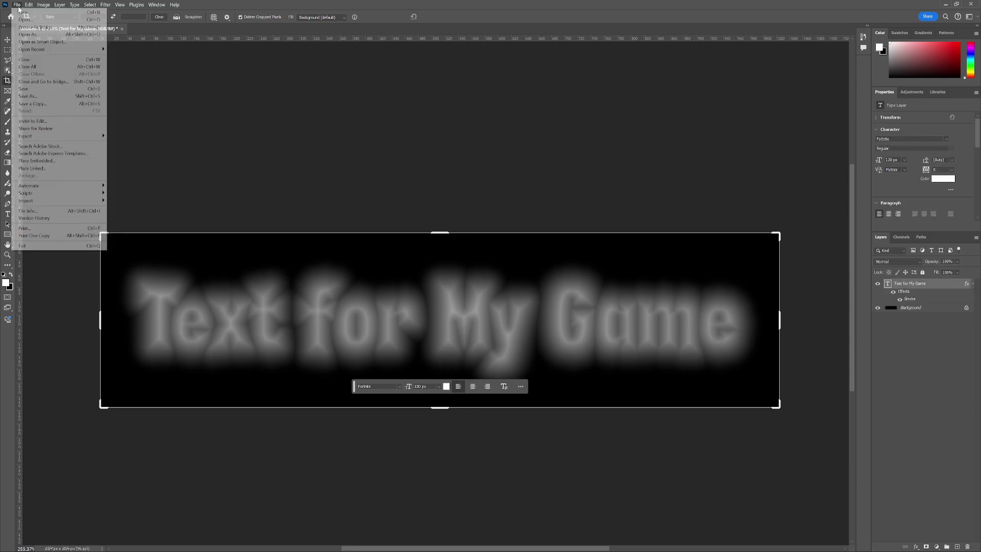
{"action": "left_click", "coordinate": [37, 108]}
{"action": "left_click", "coordinate": [108, 250]}
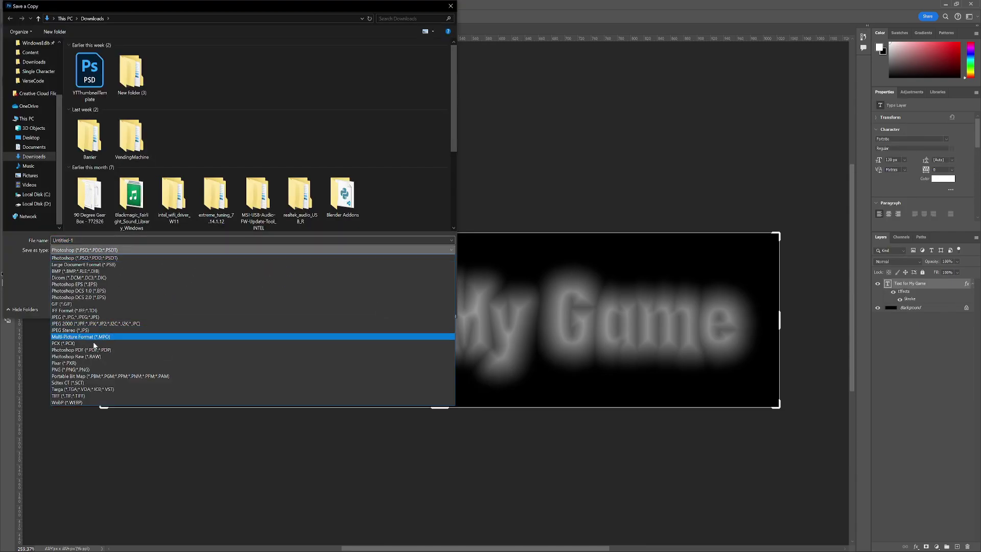
{"action": "left_click", "coordinate": [102, 367]}
{"action": "left_click", "coordinate": [260, 240]}
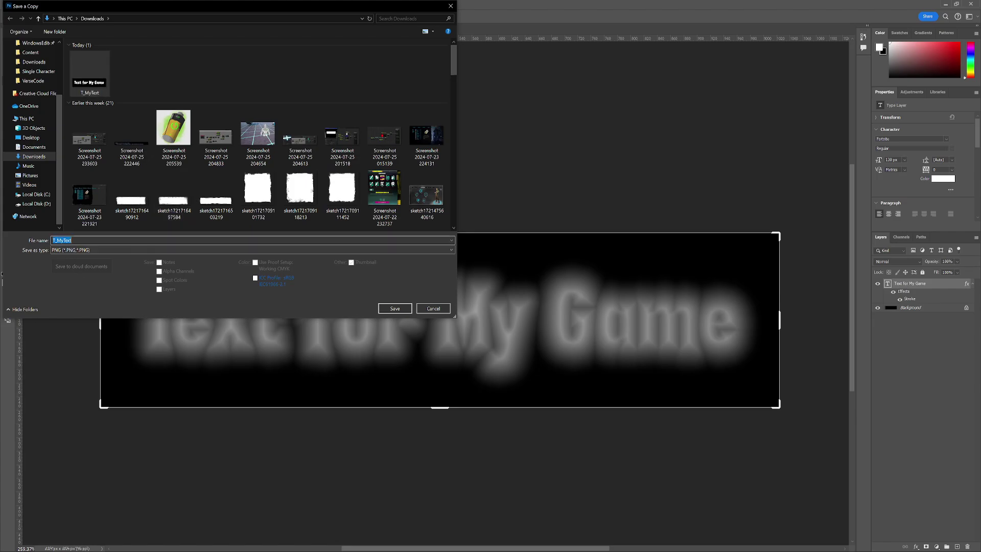
{"action": "type", "text": "2"}
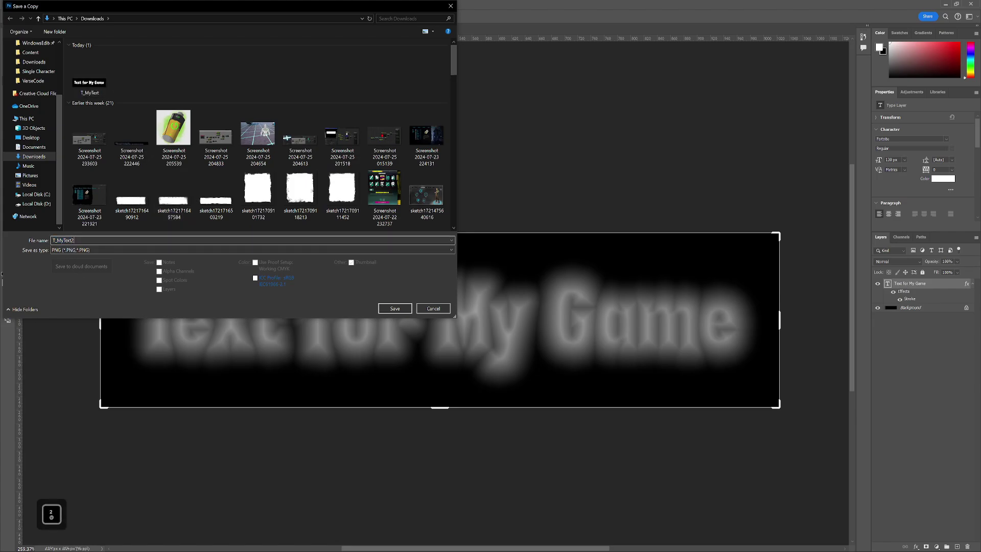
{"action": "left_click", "coordinate": [394, 308]}
{"action": "left_click", "coordinate": [507, 118]}
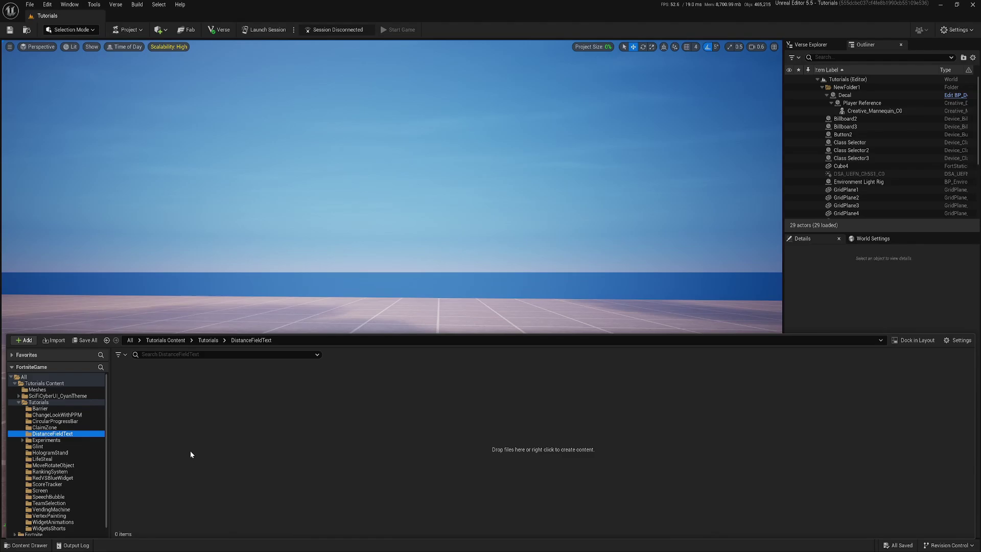
- In Unreal Editor, import T_MyText and T_MyText2 from Downloads into the DistanceFieldText folder and save the imported textures
{"action": "left_click", "coordinate": [190, 450]}
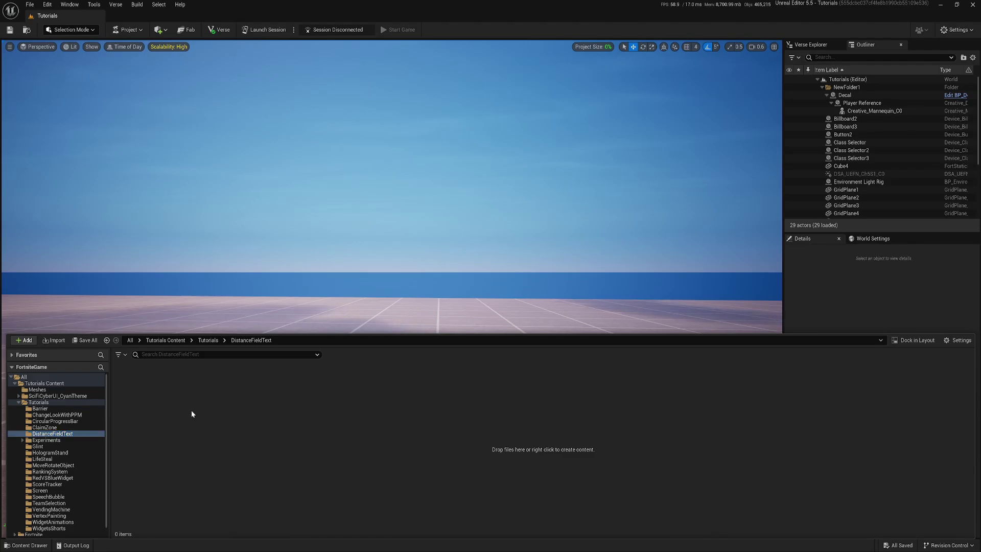
{"action": "left_click", "coordinate": [52, 342]}
{"action": "left_click", "coordinate": [62, 52]}
{"action": "left_click", "coordinate": [86, 52], "text": "ctrl"}
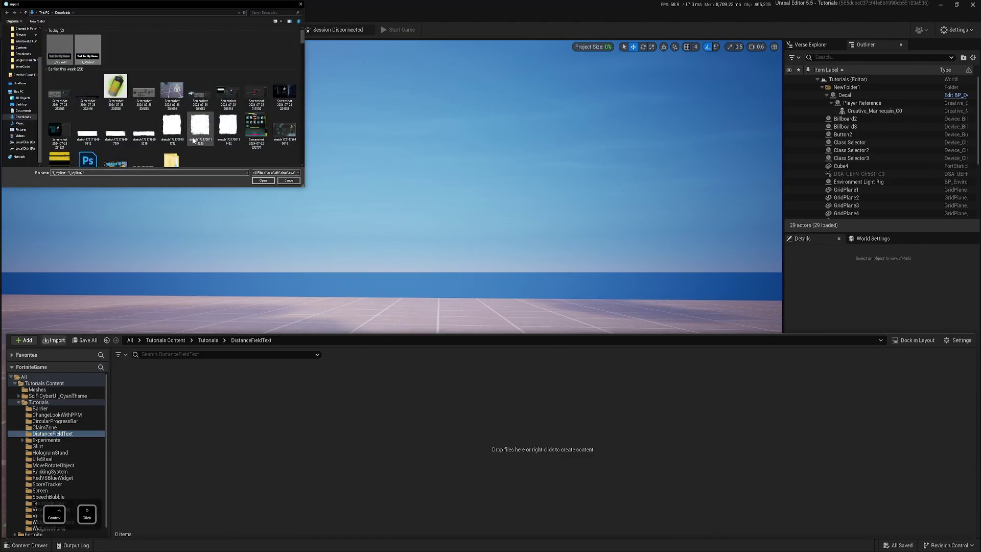
{"action": "left_click", "coordinate": [263, 180]}
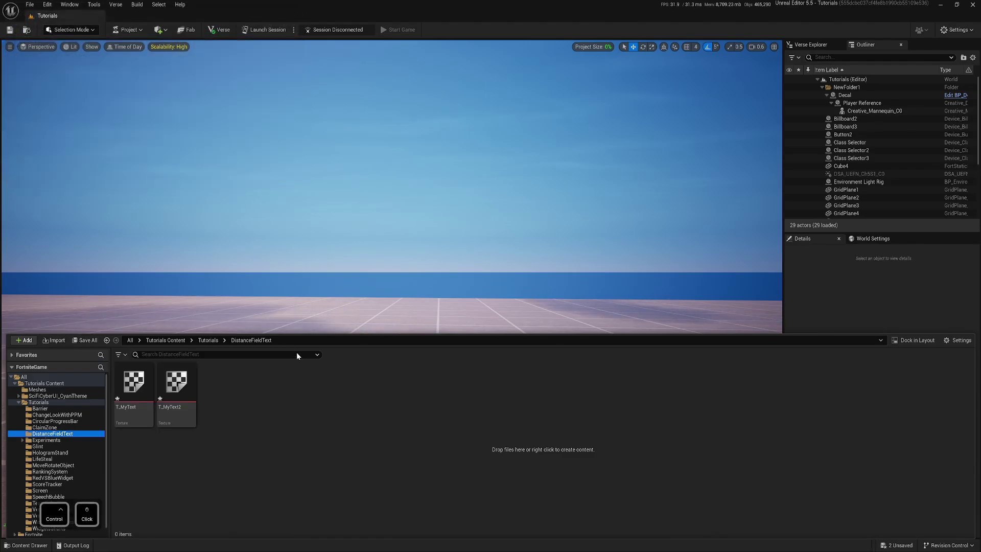
{"action": "left_click", "coordinate": [77, 340]}
{"action": "left_click", "coordinate": [551, 369]}
- Create a material named M_MyText in the DistanceFieldText folder
{"action": "right_click", "coordinate": [286, 415]}
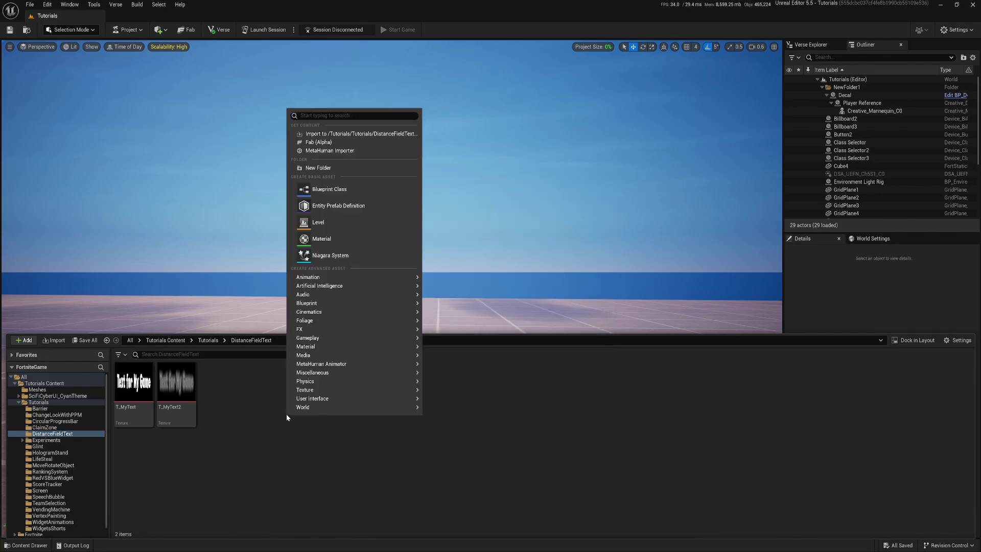
{"action": "left_click", "coordinate": [327, 239]}
{"action": "type", "text": "M"}
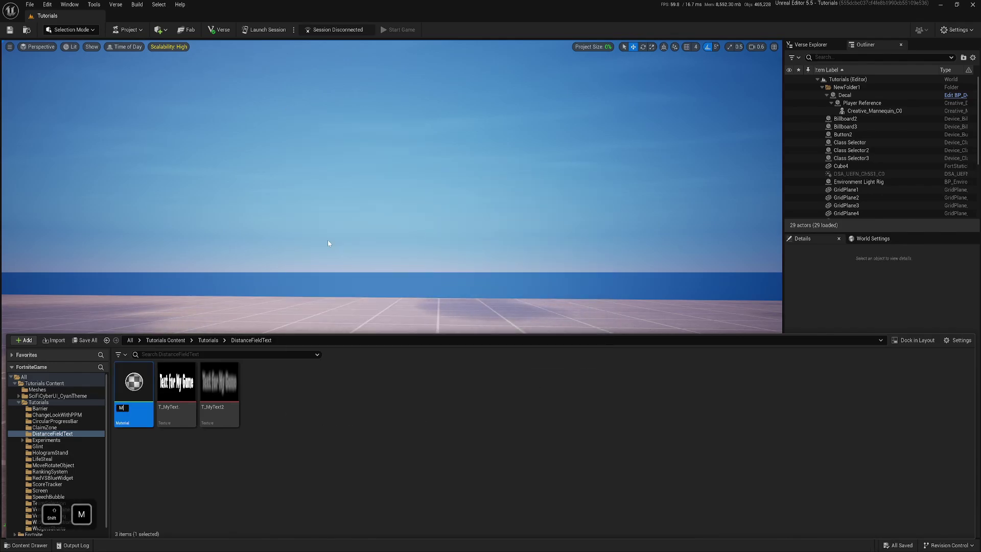
{"action": "type", "text": "_MyText"}
{"action": "key", "text": "Return"}
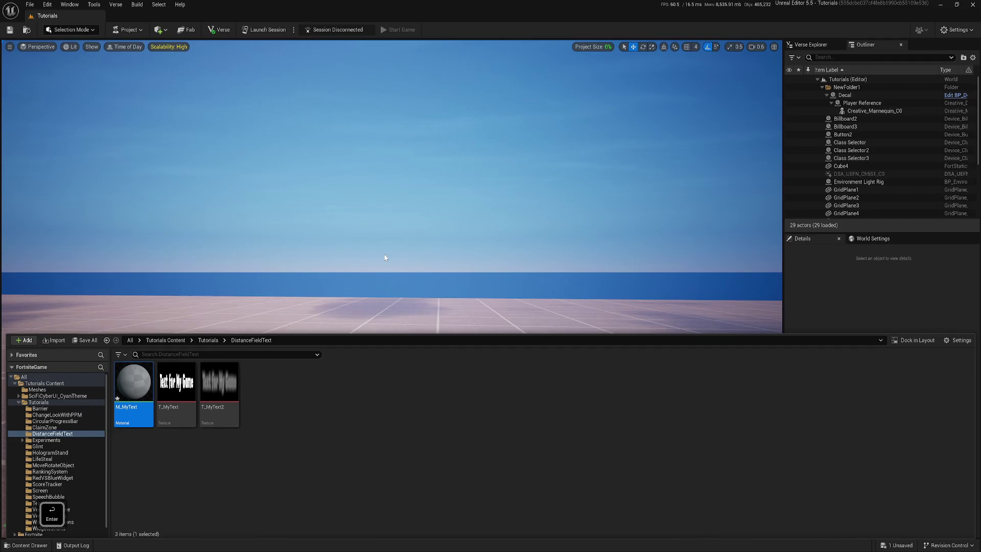
- Place a Plane shape on the grid floor of the level
{"action": "right_click_drag", "start_coordinate": [386, 257], "coordinate": [389, 295]}
{"action": "left_click", "coordinate": [165, 31]}
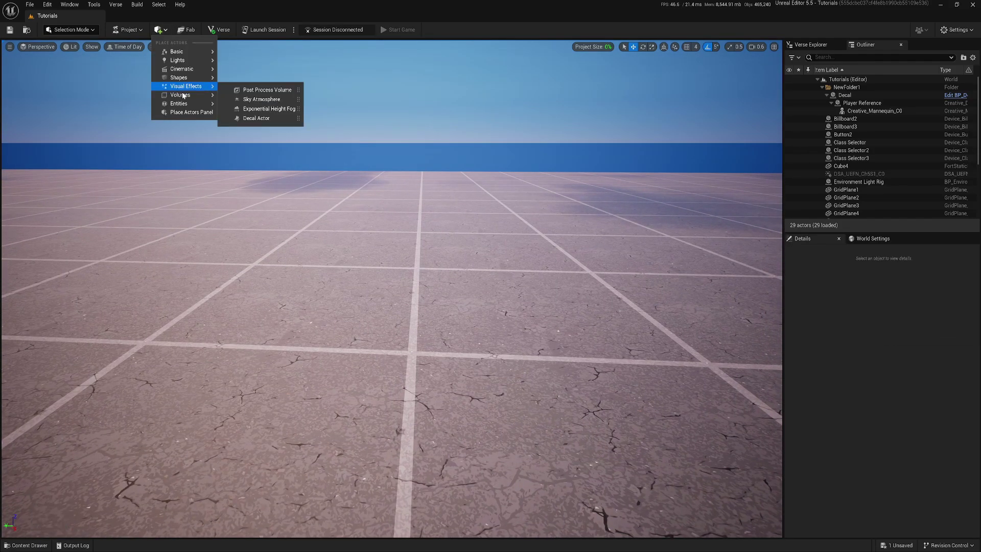
{"action": "left_click", "coordinate": [247, 118]}
- Stand the plane upright on the floor, rotated to 90°, 0°, -90°, and scale it uniformly to about 4.25
{"action": "key", "text": "e"}
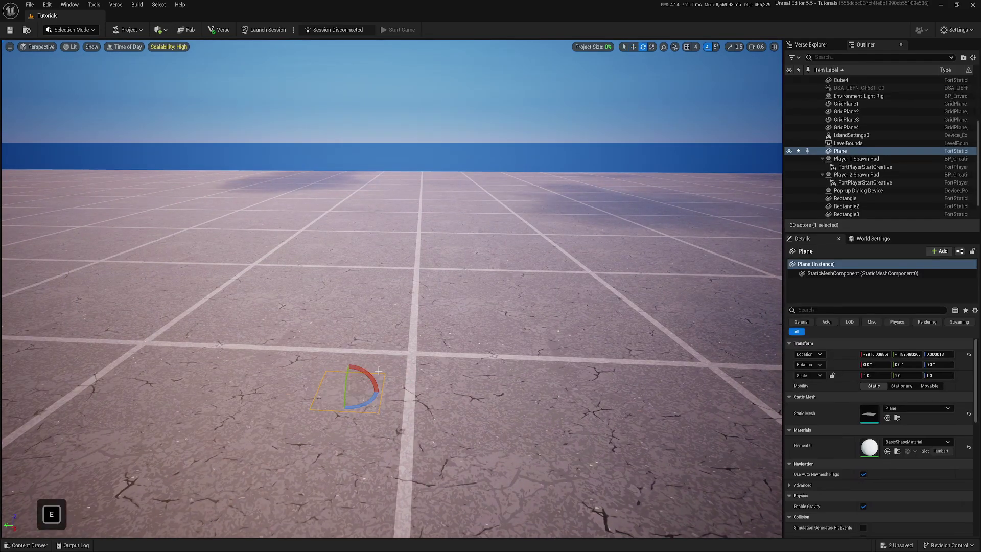
{"action": "left_click_drag", "start_coordinate": [378, 371], "coordinate": [349, 365]}
{"action": "left_click_drag", "start_coordinate": [373, 404], "coordinate": [368, 209]}
{"action": "key", "text": "w"}
{"action": "key", "text": "r"}
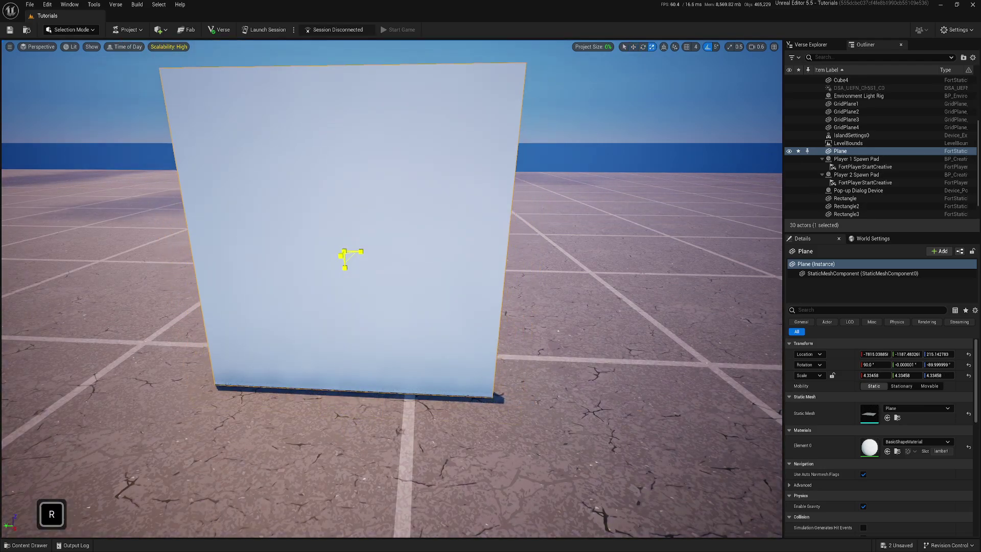
{"action": "left_click_drag", "start_coordinate": [345, 251], "coordinate": [343, 254]}
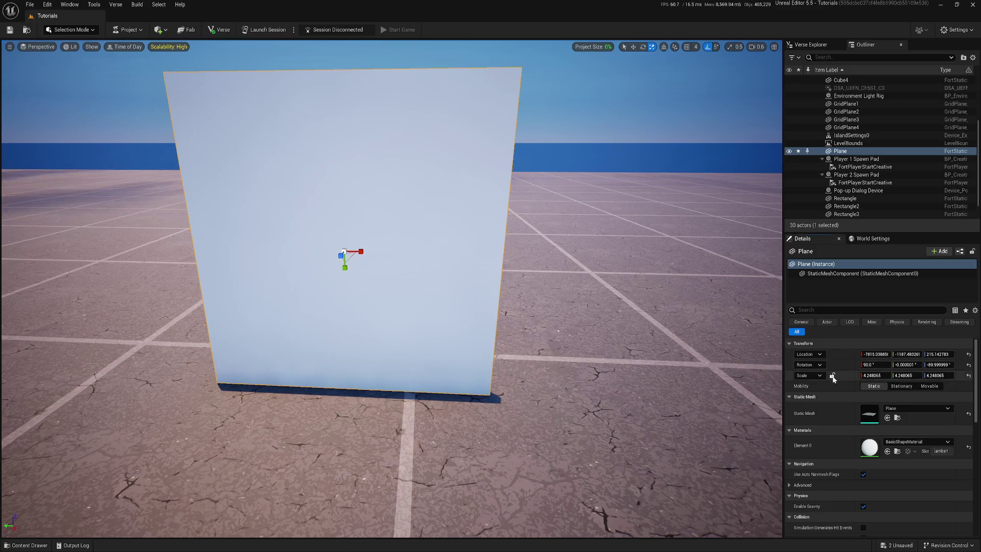
- Scale the plane uniformly to 5, then stretch only its X scale to about 11
{"action": "left_click", "coordinate": [832, 376]}
{"action": "left_click", "coordinate": [872, 375]}
{"action": "type", "text": "5"}
{"action": "key", "text": "Return"}
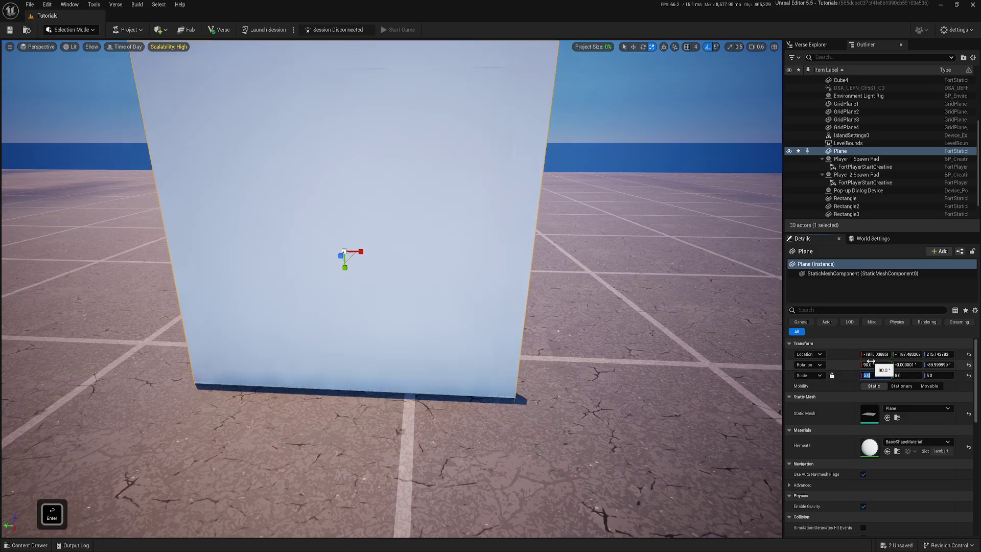
{"action": "left_click_drag", "start_coordinate": [360, 251], "coordinate": [466, 251]}
- Apply the M_MyText material to the plane in the level
{"action": "key", "text": "ctrl+space"}
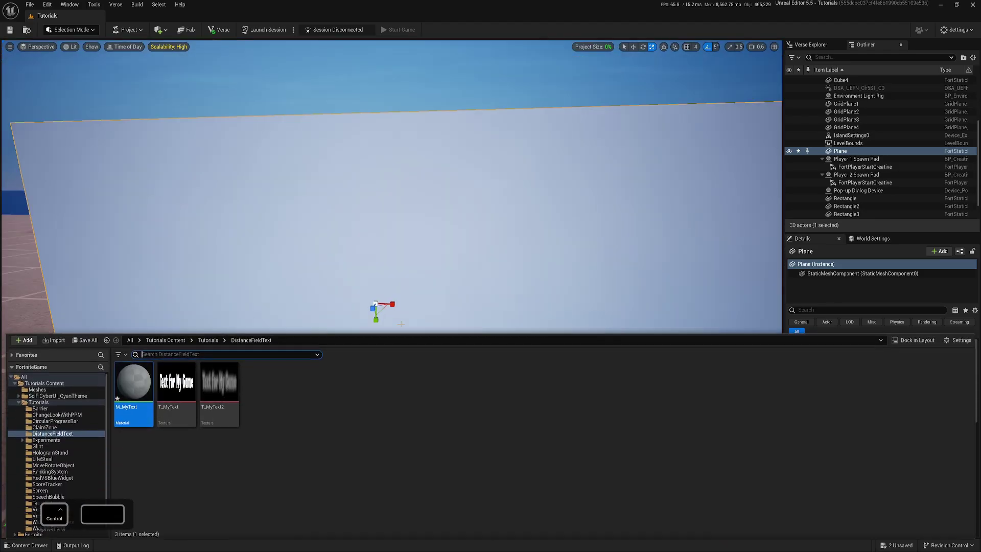
{"action": "left_click_drag", "start_coordinate": [134, 382], "coordinate": [398, 256]}
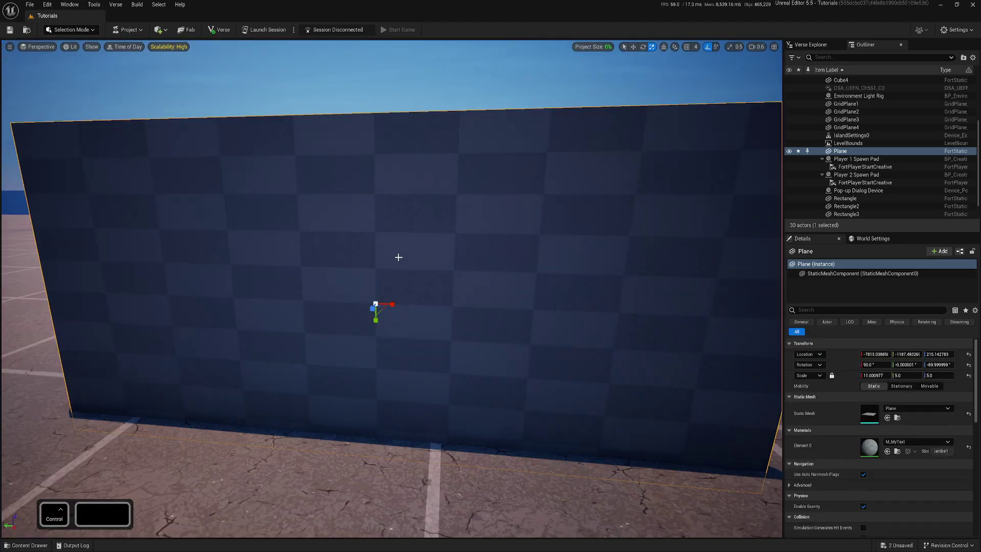
{"action": "key", "text": "q"}
{"action": "mouse_move", "coordinate": [388, 261]}
{"action": "right_mouse_down"}
{"action": "mouse_move", "coordinate": [449, 258]}
{"action": "mouse_move", "coordinate": [393, 250]}
{"action": "mouse_move", "coordinate": [388, 261]}
{"action": "right_mouse_up"}
{"action": "key", "text": "d"}
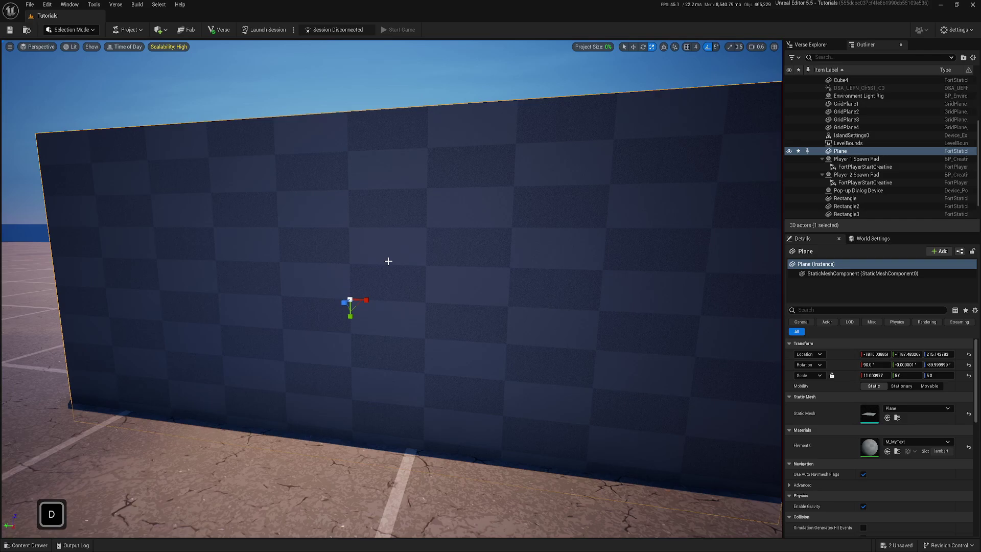
- Open M_MyText in the material editor and arrange its window beside the level viewport
{"action": "left_click", "coordinate": [25, 545]}
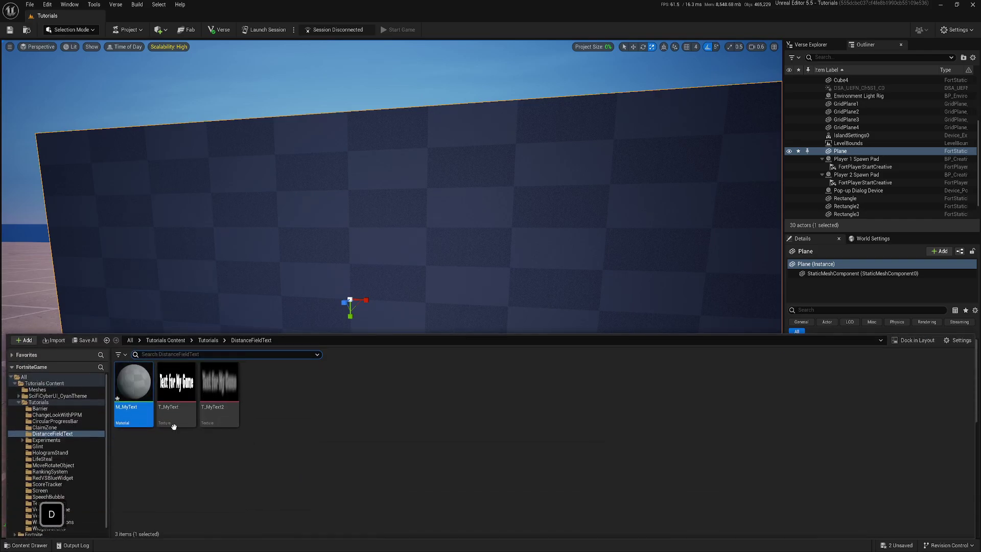
{"action": "double_click", "coordinate": [146, 400]}
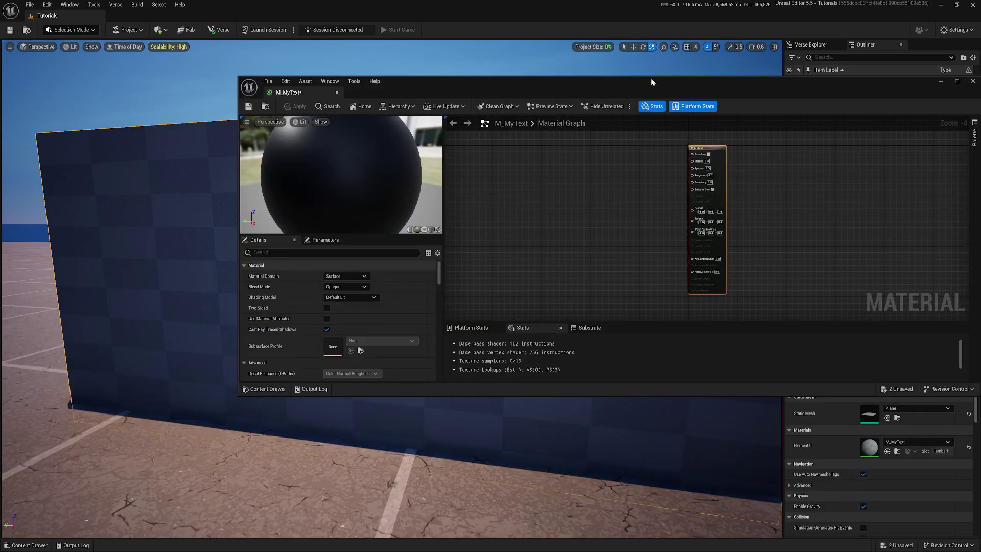
{"action": "left_click_drag", "start_coordinate": [651, 81], "coordinate": [645, 1]}
{"action": "left_click_drag", "start_coordinate": [237, 232], "coordinate": [469, 232]}
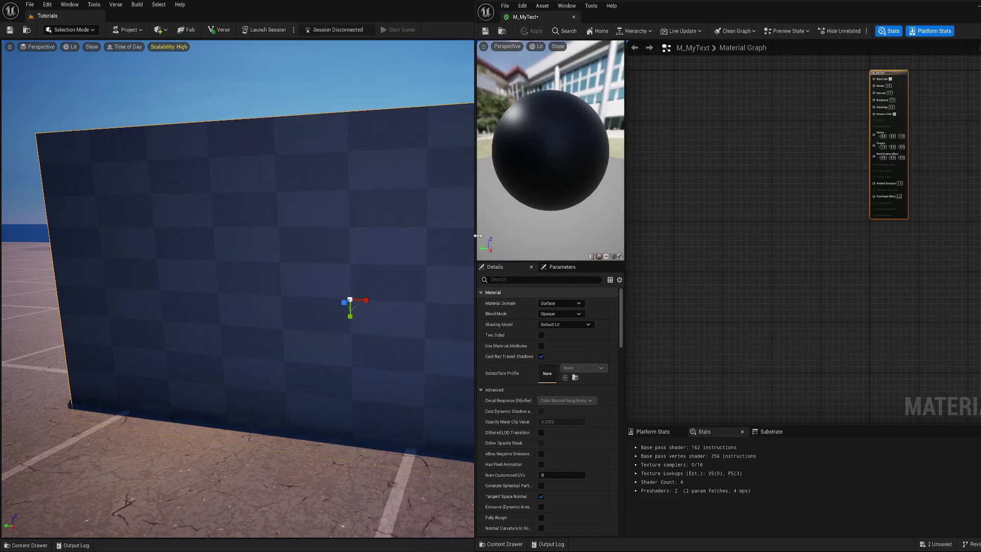
- Set the material's blend mode to Masked and save the material
{"action": "left_click", "coordinate": [547, 314]}
{"action": "left_click", "coordinate": [541, 326]}
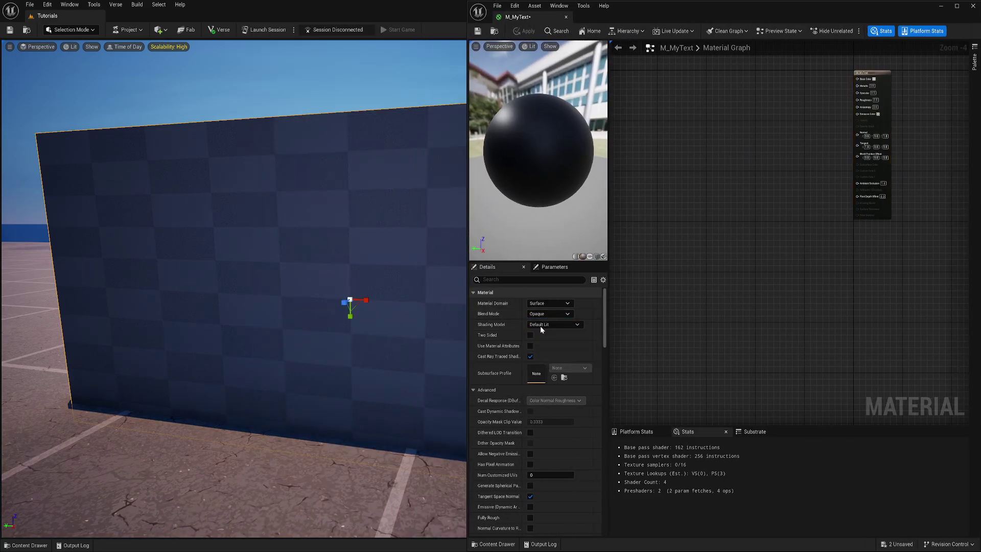
{"action": "left_click", "coordinate": [539, 313]}
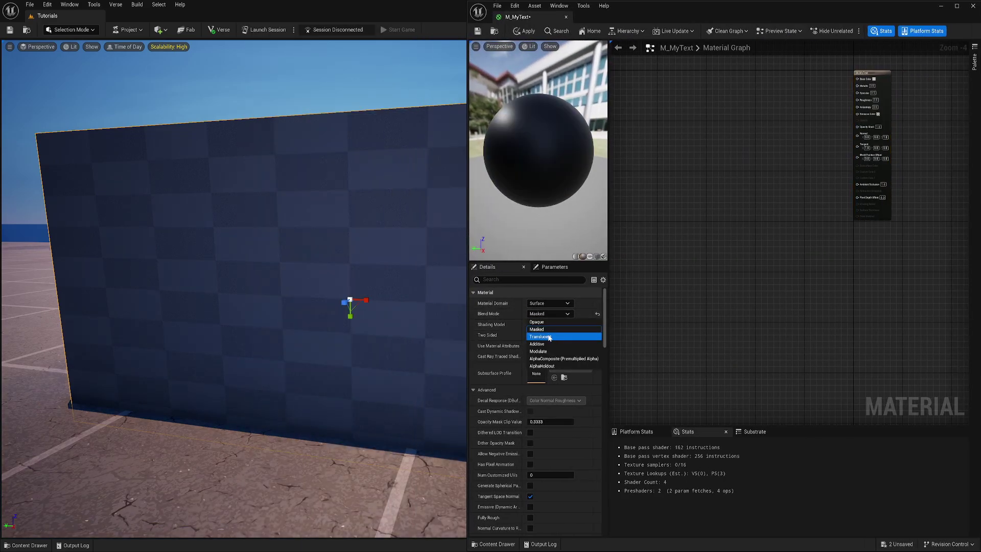
{"action": "left_click", "coordinate": [681, 279]}
{"action": "scroll", "coordinate": [783, 265], "scroll_direction": "up", "scroll_amount": 4}
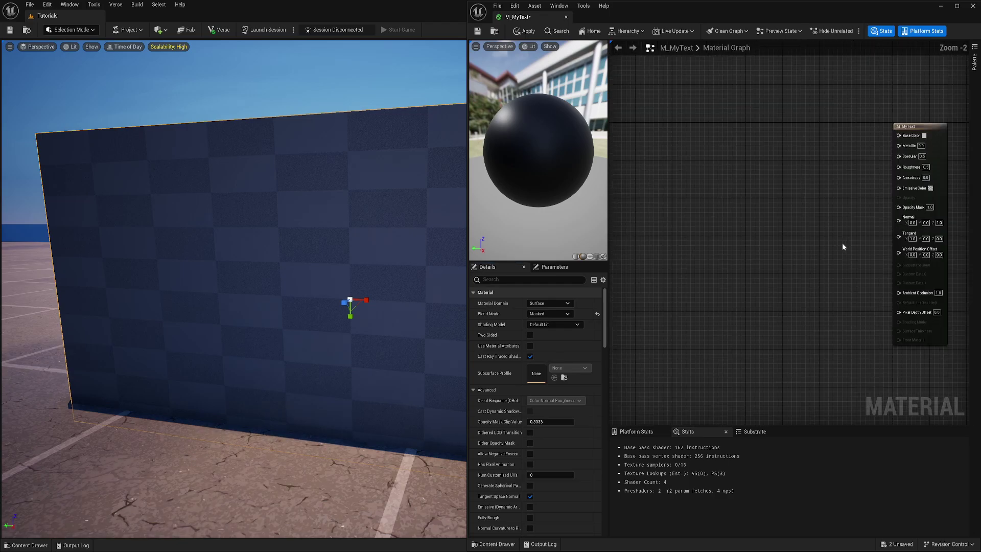
{"action": "key", "text": "ctrl+s"}
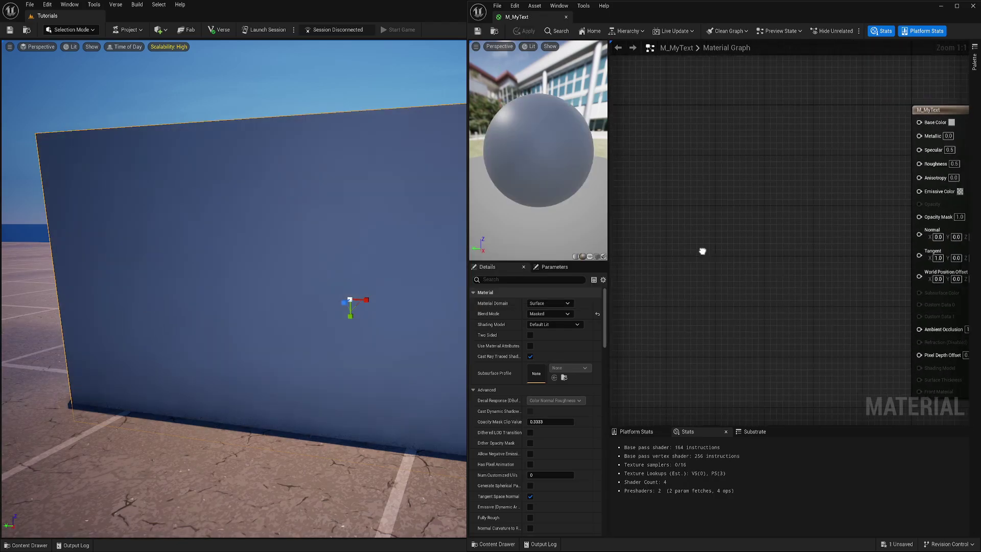
- Add texture samples of T_MyText and T_MyText2 to the material graph, with T_MyText2 below T_MyText
{"action": "key", "text": "ctrl+space"}
{"action": "left_click", "coordinate": [596, 409]}
{"action": "left_click", "coordinate": [640, 409], "text": "shift"}
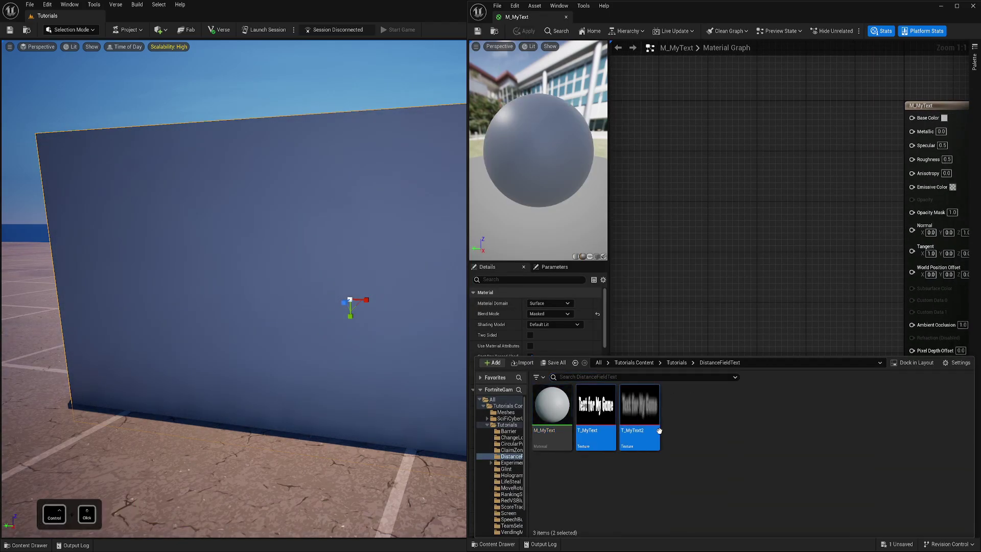
{"action": "left_click_drag", "start_coordinate": [640, 409], "coordinate": [601, 181]}
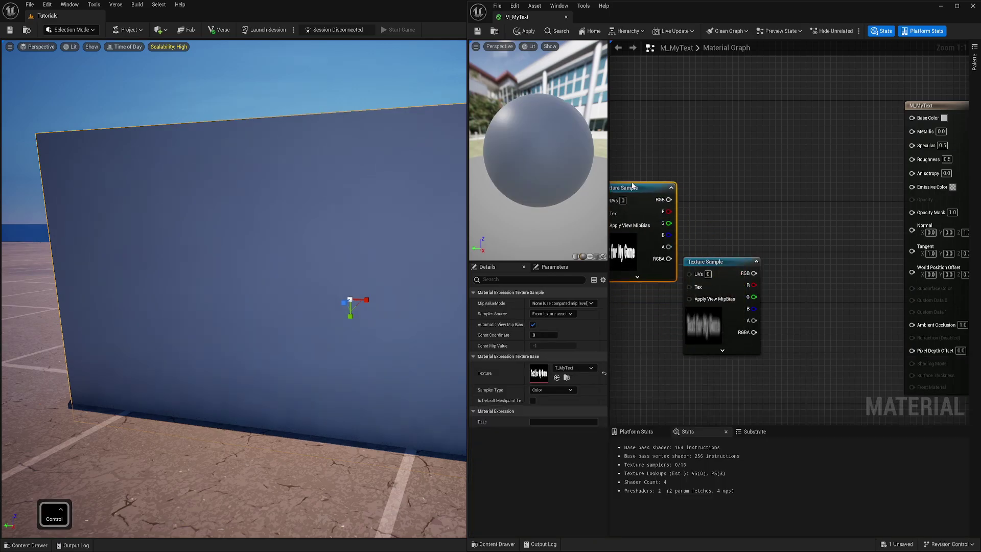
{"action": "left_click_drag", "start_coordinate": [715, 261], "coordinate": [636, 313]}
{"action": "right_click_drag", "start_coordinate": [727, 277], "coordinate": [718, 255]}
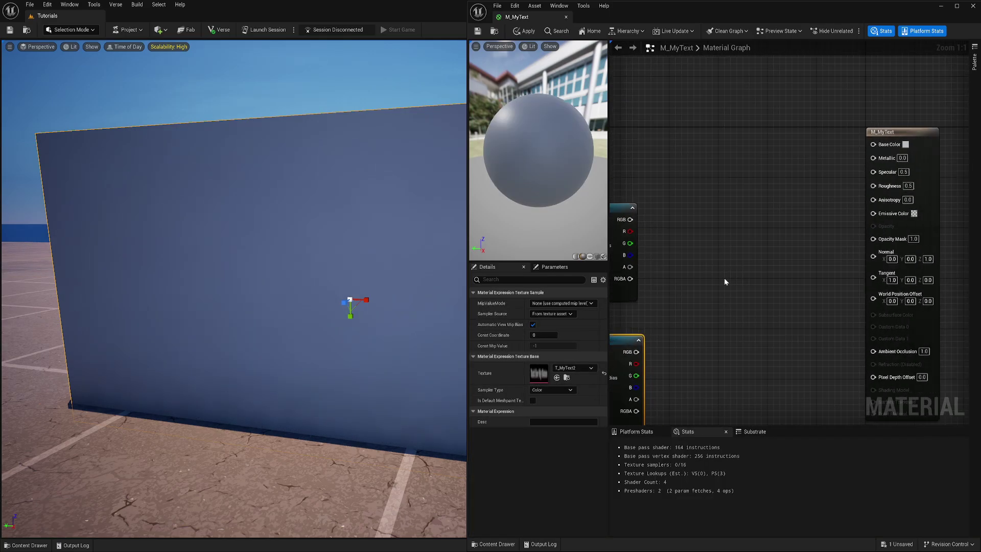
- Add a Lerp node and connect the red channels of T_MyText to A and T_MyText2 to B
{"action": "left_click", "coordinate": [718, 255]}
{"action": "left_click", "coordinate": [745, 215]}
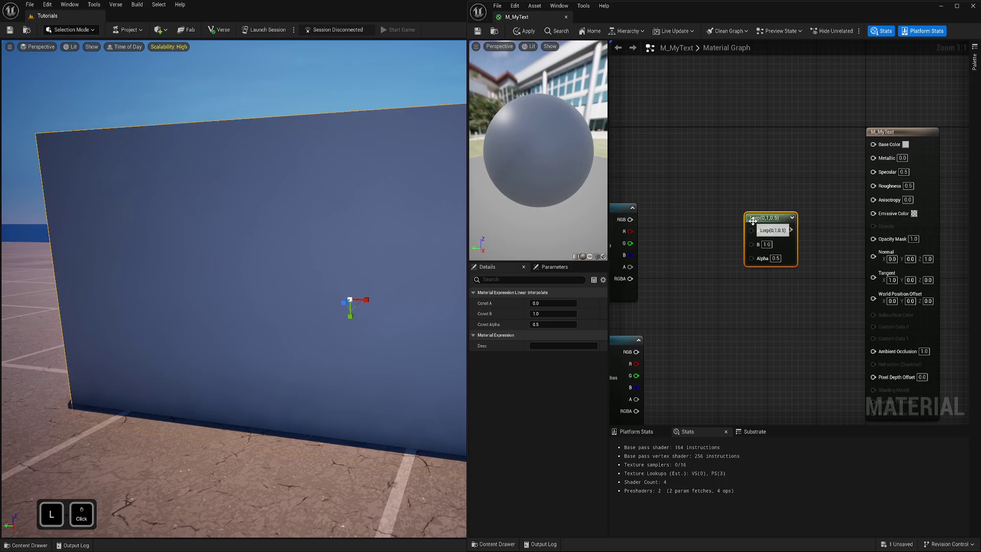
{"action": "left_click_drag", "start_coordinate": [750, 215], "coordinate": [766, 213]}
{"action": "right_click_drag", "start_coordinate": [644, 222], "coordinate": [687, 207]}
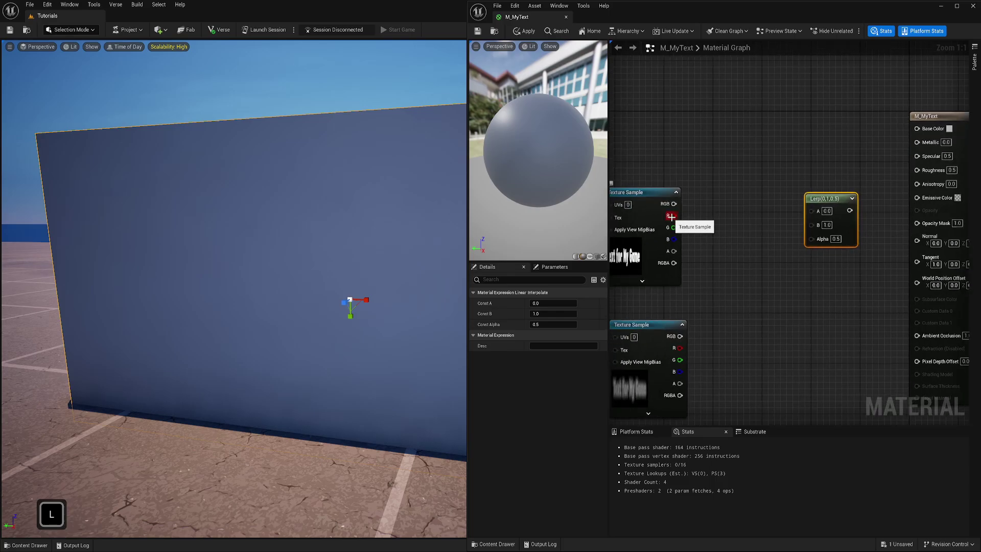
{"action": "left_click_drag", "start_coordinate": [674, 215], "coordinate": [812, 211]}
{"action": "left_click_drag", "start_coordinate": [680, 348], "coordinate": [812, 223]}
- Add a scalar parameter named Switch below the Lerp node and set its slider maximum to 1
{"action": "left_click", "coordinate": [805, 297]}
{"action": "type", "text": "Sw"}
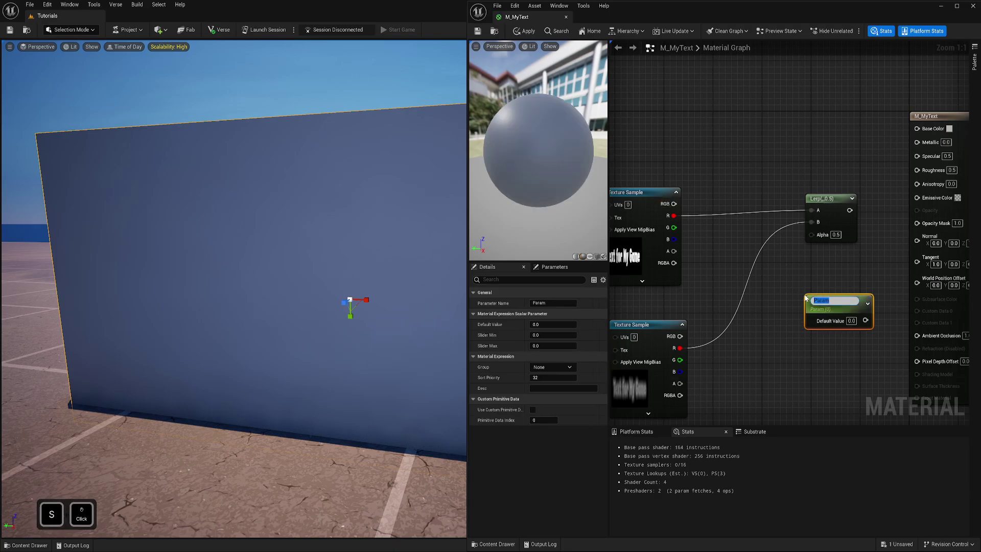
{"action": "type", "text": "itch"}
{"action": "key", "text": "Return"}
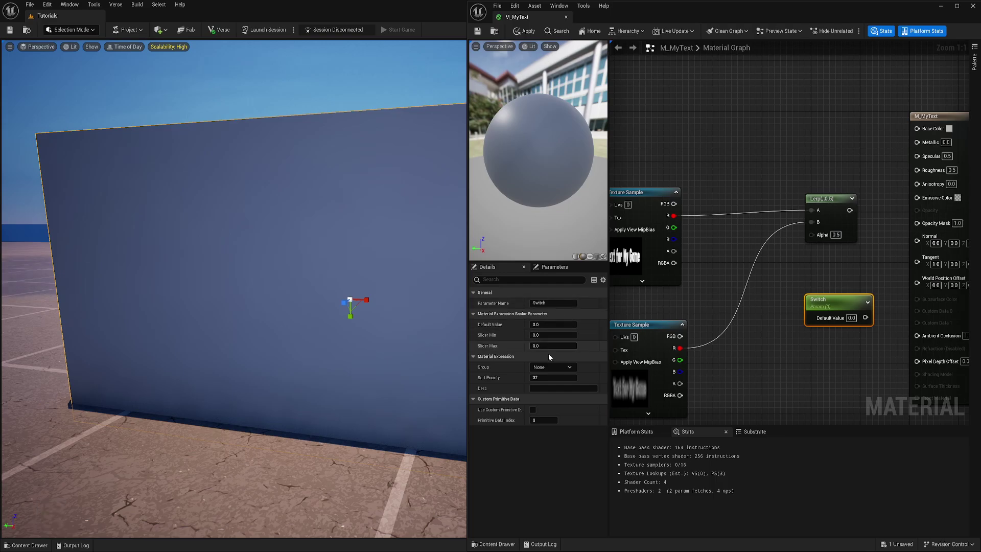
{"action": "left_click", "coordinate": [564, 346]}
{"action": "type", "text": "1"}
{"action": "left_click", "coordinate": [818, 340]}
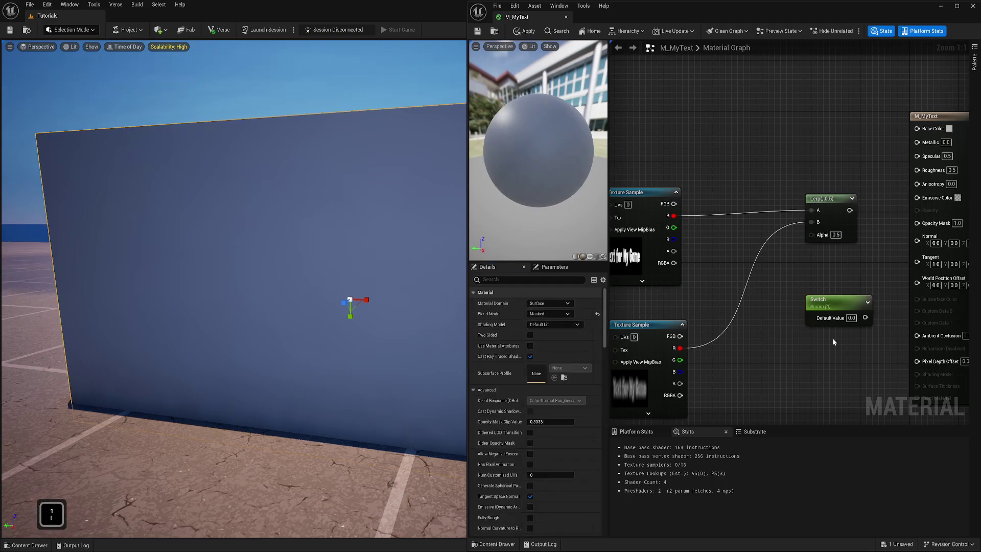
- Connect Switch to the Lerp's Alpha and the Lerp output to Base Color, then save the material
{"action": "left_click_drag", "start_coordinate": [865, 317], "coordinate": [812, 235]}
{"action": "left_click_drag", "start_coordinate": [838, 210], "coordinate": [919, 130]}
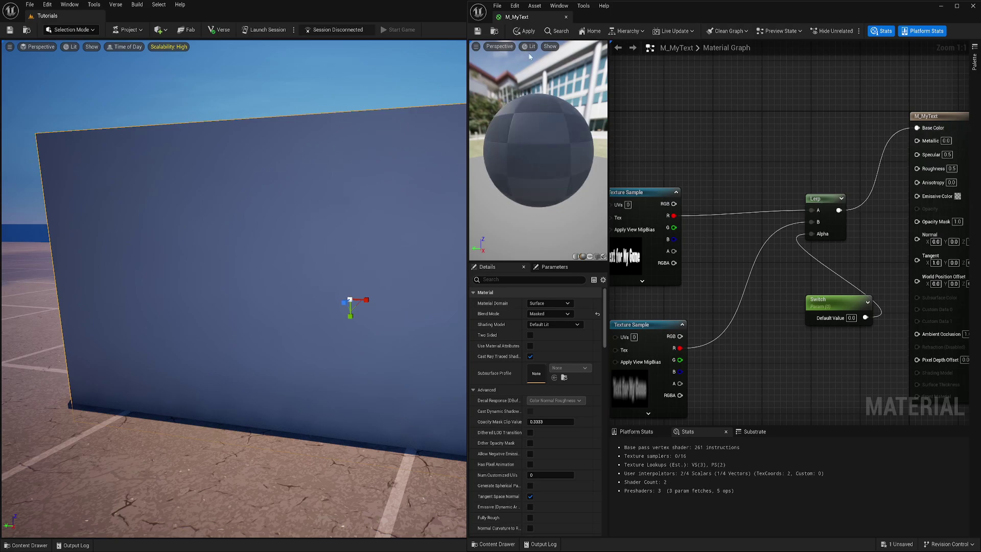
{"action": "left_click", "coordinate": [482, 31]}
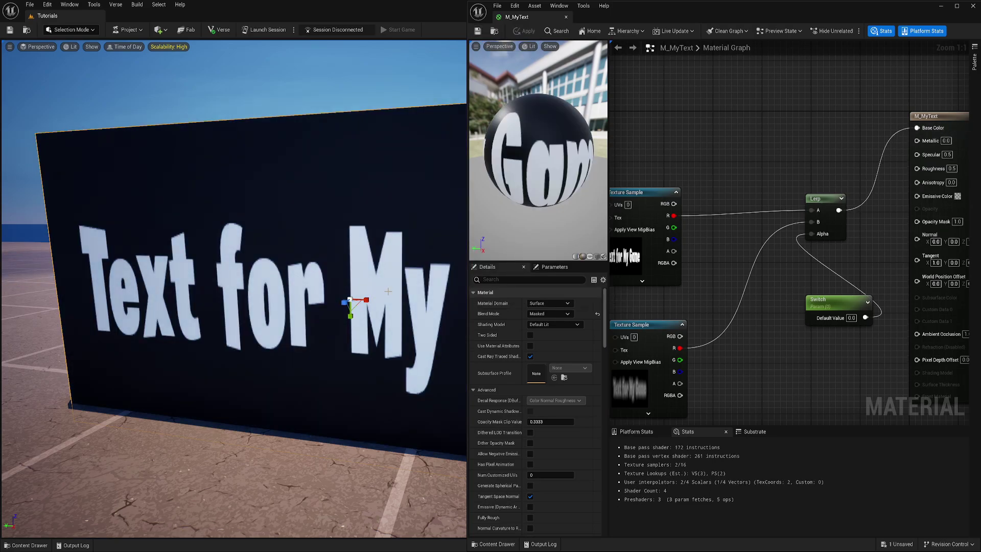
- Examine the letter edges of the plain text on the plane from close up
{"action": "key", "text": "d"}
{"action": "right_click_drag", "start_coordinate": [235, 265], "coordinate": [210, 262]}
{"action": "key", "text": "a"}
{"action": "key", "text": "w"}
{"action": "key", "text": "q"}
{"action": "key", "text": "w"}
{"action": "key", "text": "e"}
{"action": "key", "text": "s"}
- Move the Switch node closer below the Lerp and raise its default value to 1.0
{"action": "right_click_drag", "start_coordinate": [749, 363], "coordinate": [760, 304]}
{"action": "left_click_drag", "start_coordinate": [842, 243], "coordinate": [806, 224]}
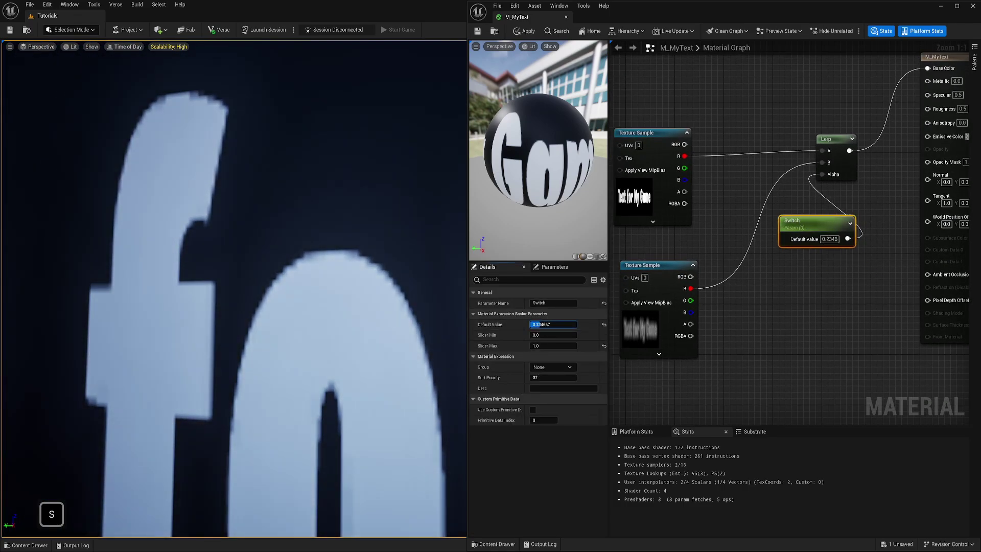
{"action": "left_click_drag", "start_coordinate": [540, 325], "coordinate": [575, 324]}
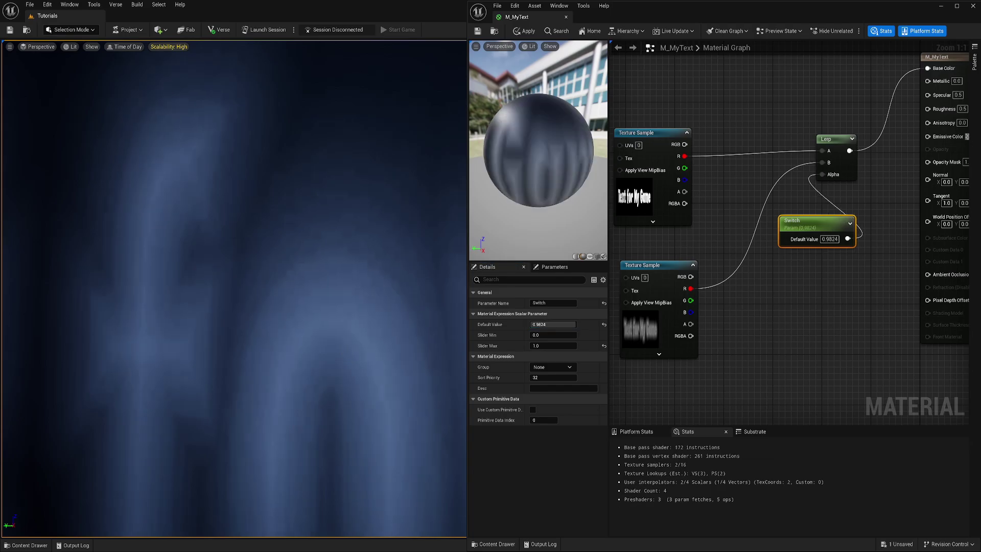
{"action": "key", "text": "s"}
{"action": "key", "text": "d"}
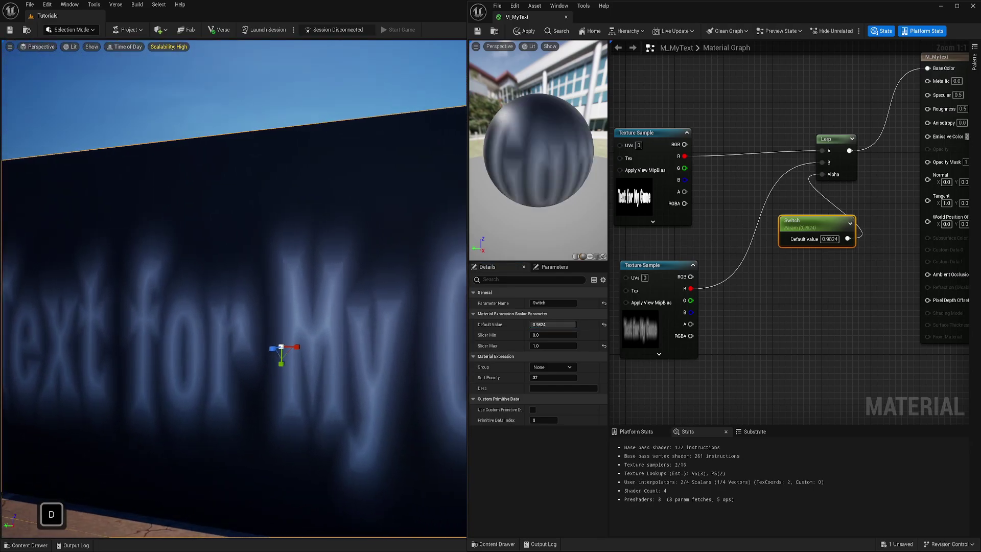
{"action": "left_click_drag", "start_coordinate": [547, 325], "coordinate": [576, 325]}
- Examine the gradient-stroke text on the plane from near and far
{"action": "right_click_drag", "start_coordinate": [365, 334], "coordinate": [387, 333]}
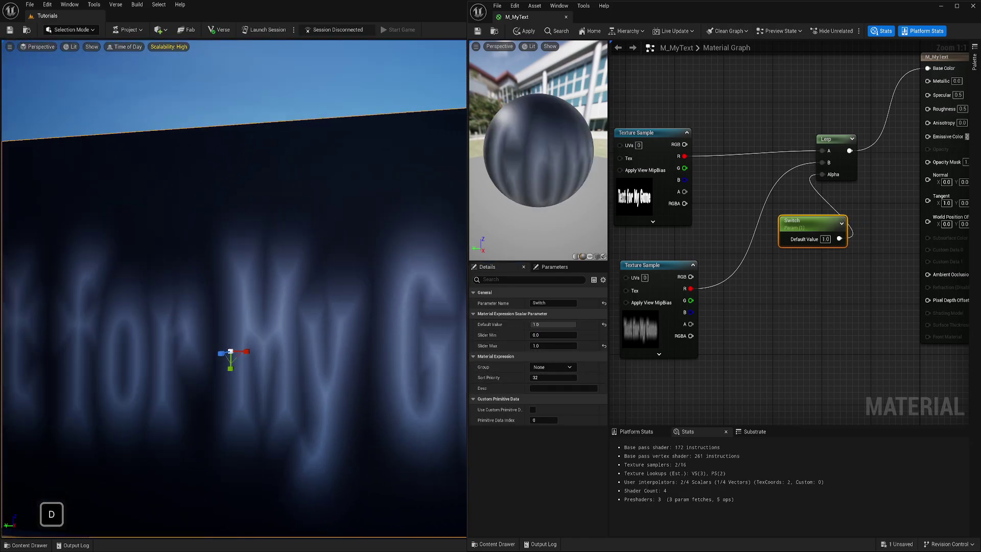
{"action": "key", "text": "a"}
{"action": "key", "text": "w"}
{"action": "key", "text": "d"}
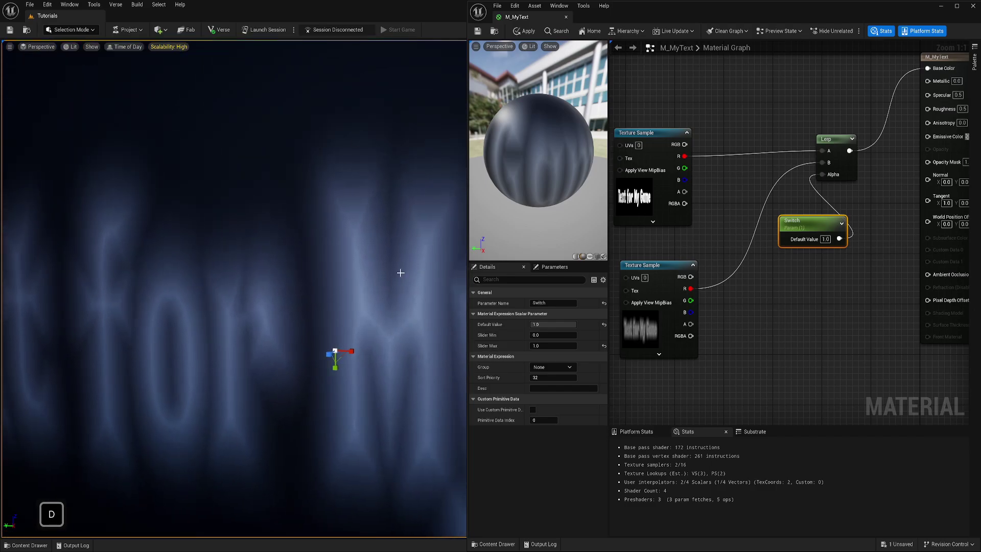
{"action": "key", "text": "s"}
{"action": "key", "text": "a"}
{"action": "key", "text": "d"}
{"action": "key", "text": "a"}
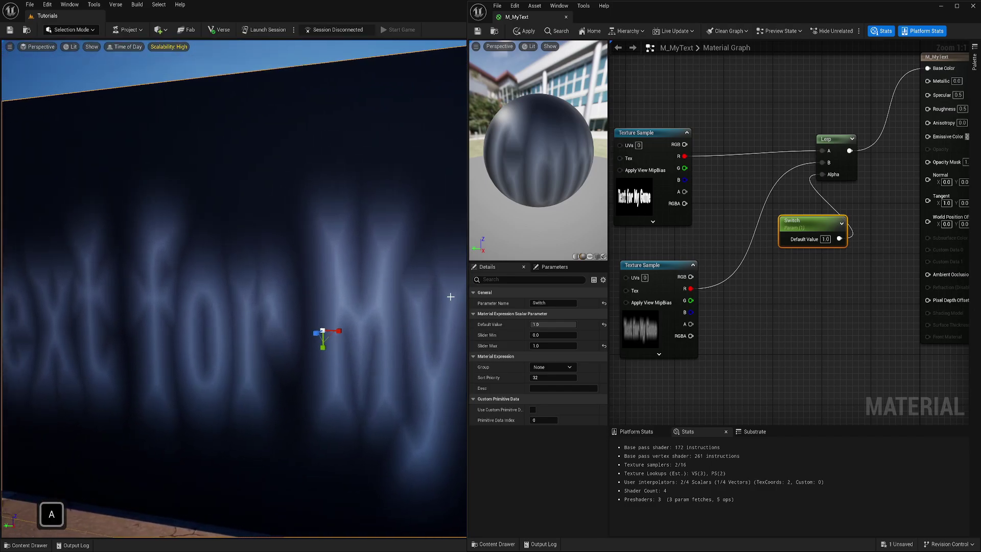
- Open the T_MyText2 texture, set its padding and resizing to Stretch to Power Of Two, and save it
{"action": "right_click_drag", "start_coordinate": [639, 331], "coordinate": [728, 330]}
{"action": "left_click", "coordinate": [728, 331]}
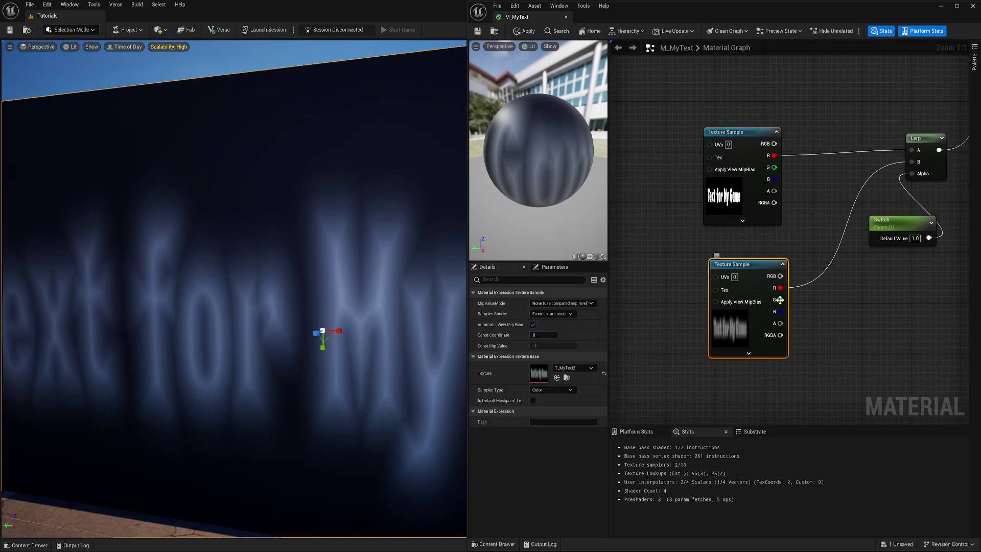
{"action": "double_click", "coordinate": [538, 373]}
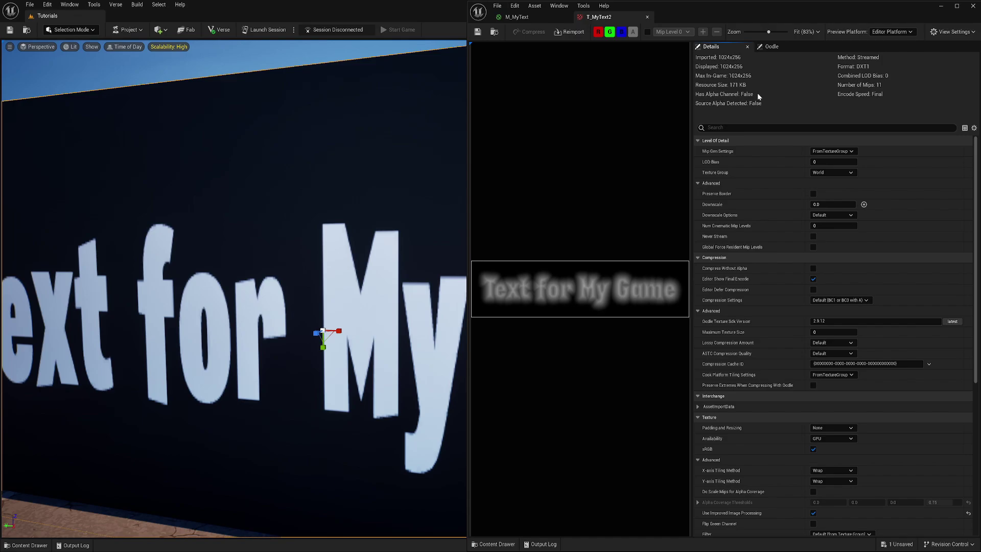
{"action": "scroll", "coordinate": [775, 331], "scroll_direction": "down", "scroll_amount": 2}
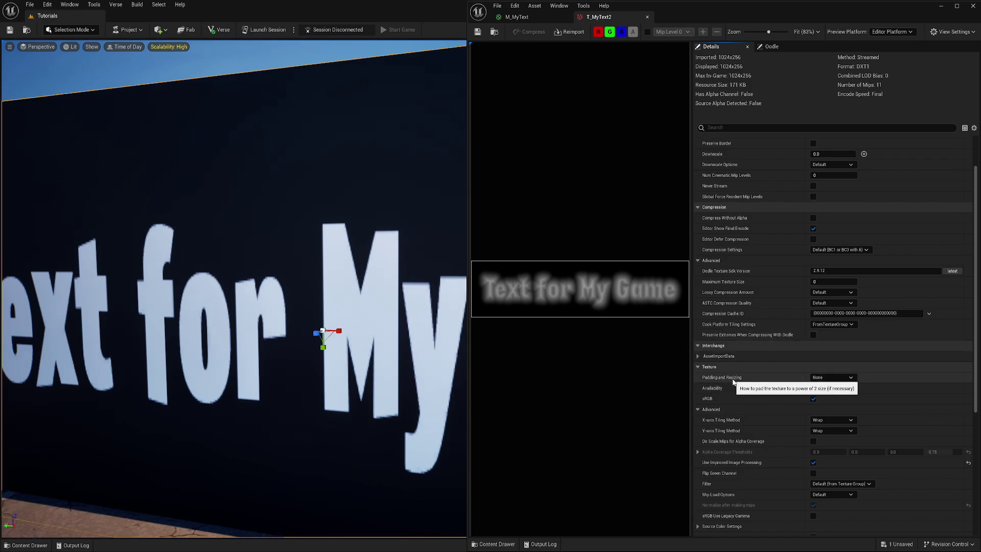
{"action": "left_click", "coordinate": [830, 377]}
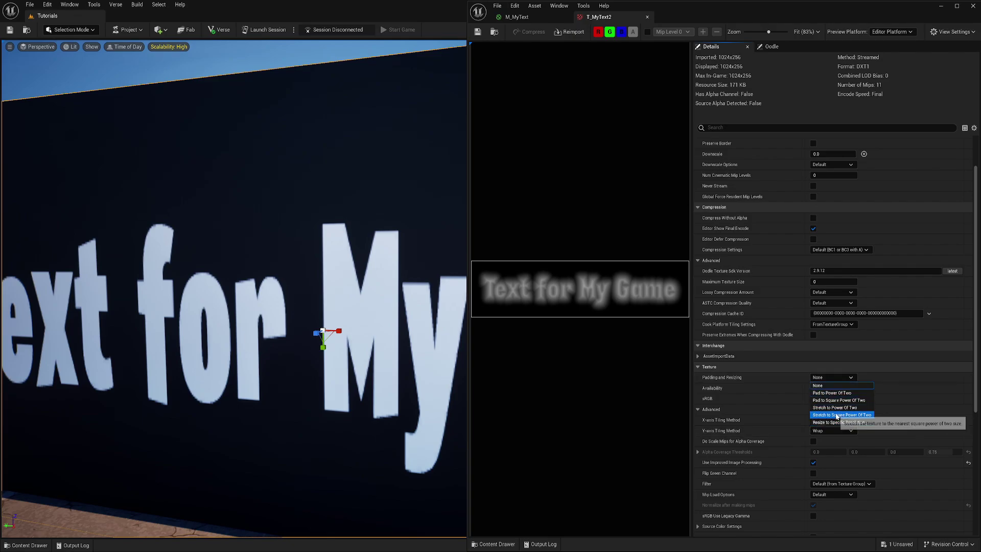
{"action": "left_click", "coordinate": [833, 407]}
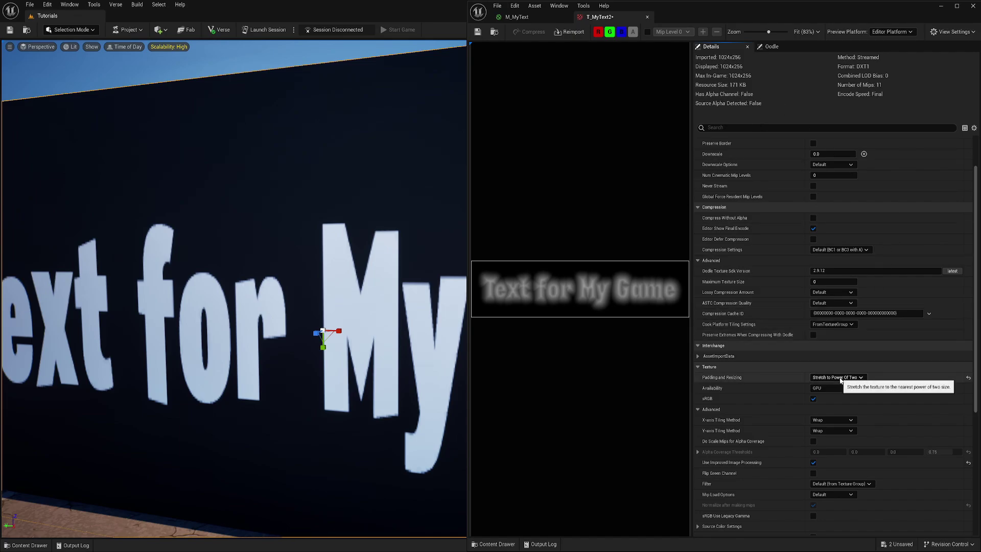
{"action": "scroll", "coordinate": [760, 295], "scroll_direction": "up", "scroll_amount": 2}
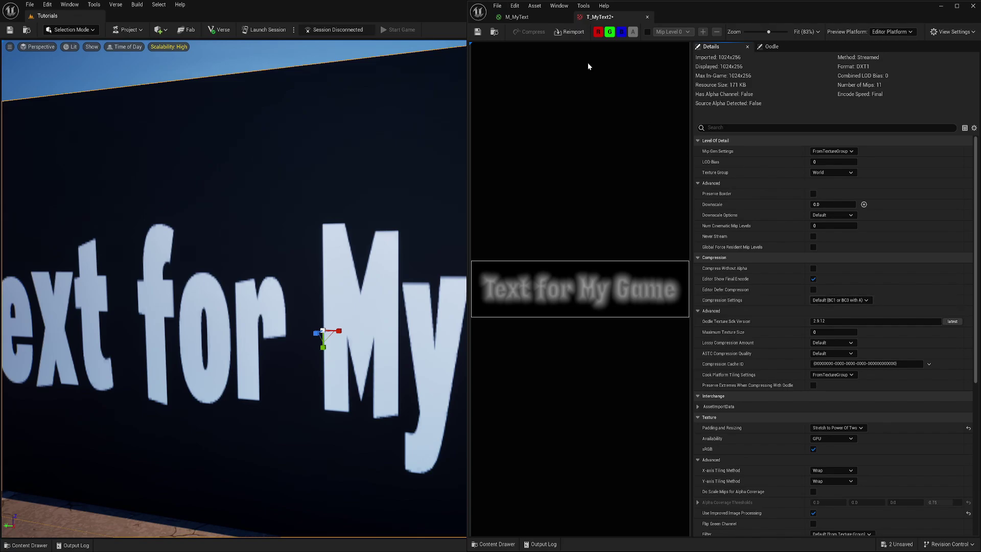
{"action": "left_click", "coordinate": [477, 32]}
- Examine how the text on the plane reads from a distance and while approaching it
{"action": "key", "text": "s"}
{"action": "right_click_drag", "start_coordinate": [324, 230], "coordinate": [304, 228]}
{"action": "scroll", "coordinate": [324, 229], "scroll_direction": "up", "scroll_amount": 2}
{"action": "key", "text": "d"}
{"action": "right_click_drag", "start_coordinate": [264, 303], "coordinate": [249, 301]}
{"action": "key", "text": "q"}
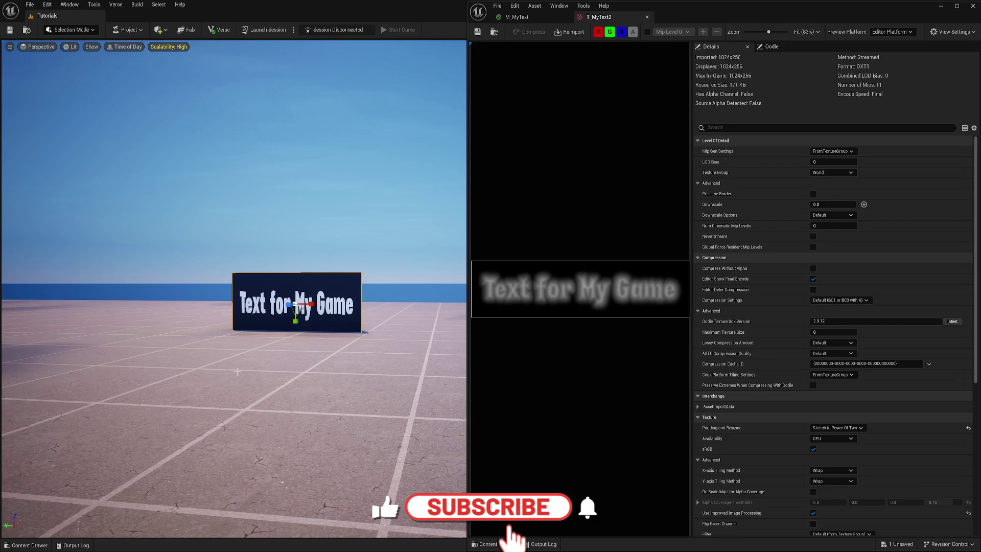
{"action": "key", "text": "w"}
{"action": "key", "text": "a"}
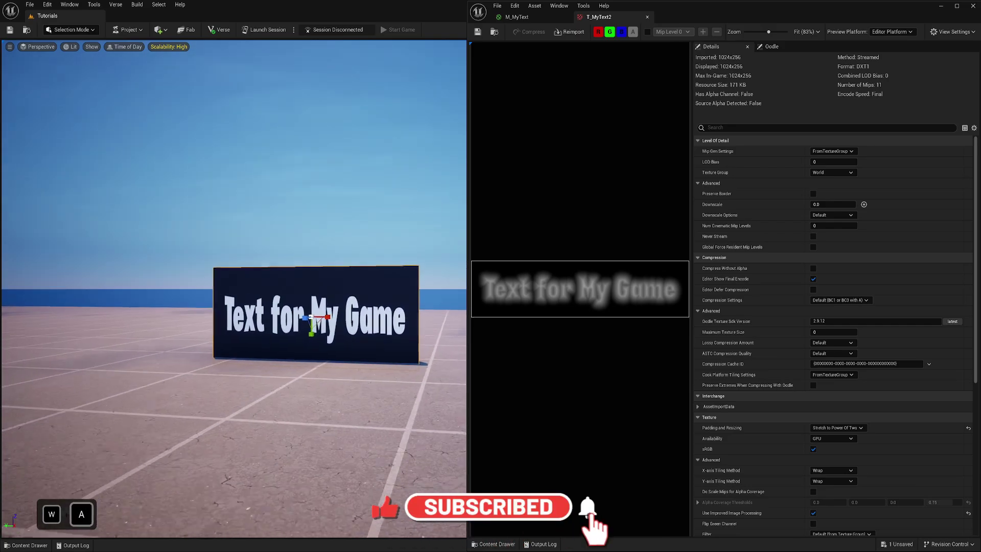
- Examine the text on the plane from a distance and up close
{"action": "key", "text": "s"}
{"action": "key", "text": "d"}
{"action": "scroll", "coordinate": [234, 289], "scroll_direction": "up", "scroll_amount": 1}
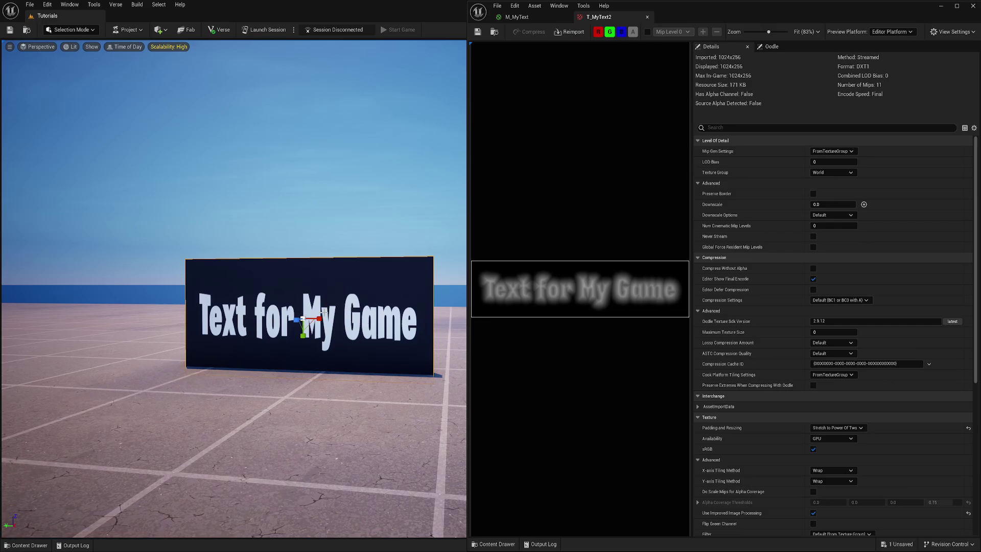
{"action": "mouse_move", "coordinate": [321, 325]}
{"action": "right_mouse_down"}
{"action": "mouse_move", "coordinate": [334, 329]}
{"action": "mouse_move", "coordinate": [327, 332]}
{"action": "right_mouse_up"}
{"action": "key", "text": "w"}
{"action": "key", "text": "a"}
{"action": "key", "text": "d"}
{"action": "key", "text": "e"}
{"action": "right_click_drag", "start_coordinate": [263, 297], "coordinate": [263, 290]}
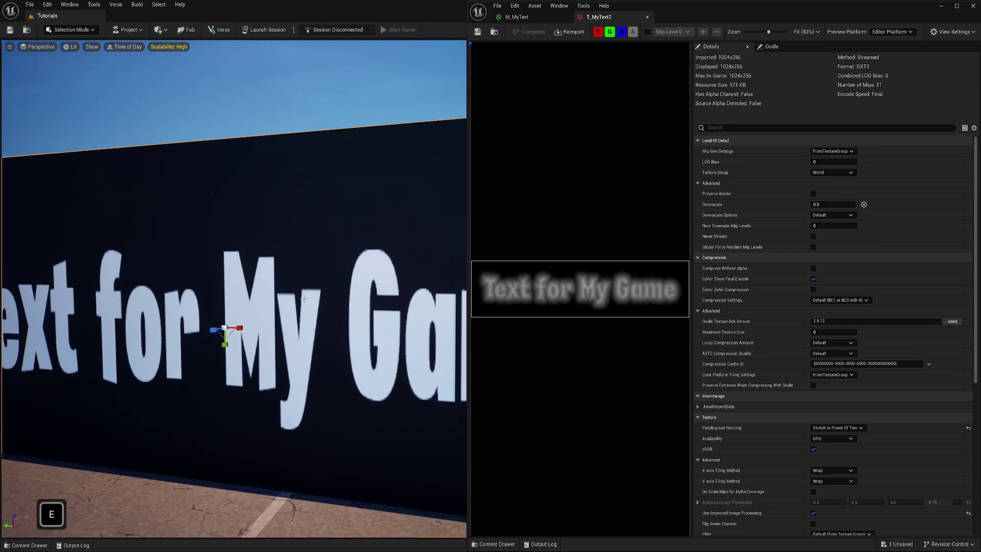
- Set the T_MyText2 texture's compression to VectorDisplacementmap (RGBA8) and save it
{"action": "left_click", "coordinate": [843, 300]}
{"action": "left_click", "coordinate": [836, 345]}
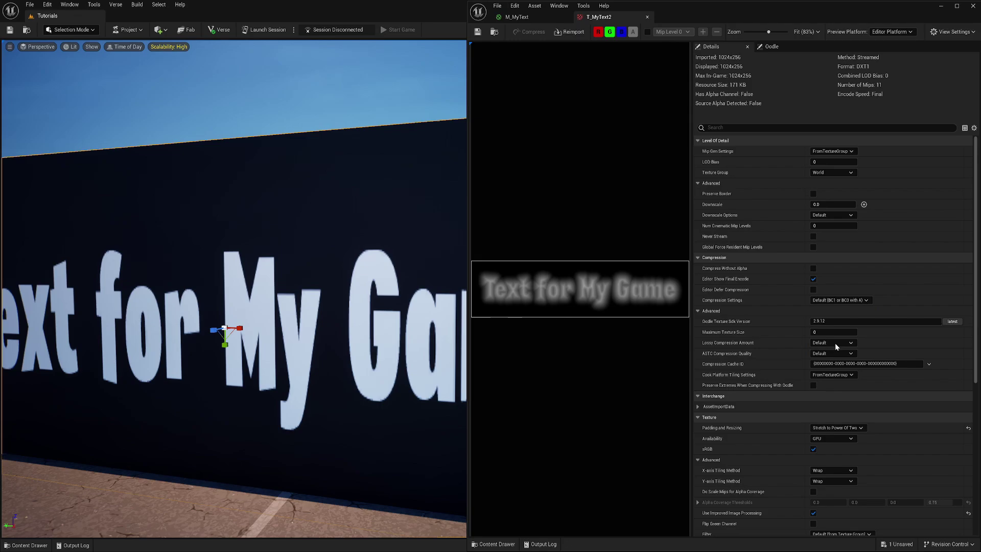
{"action": "left_click", "coordinate": [478, 31]}
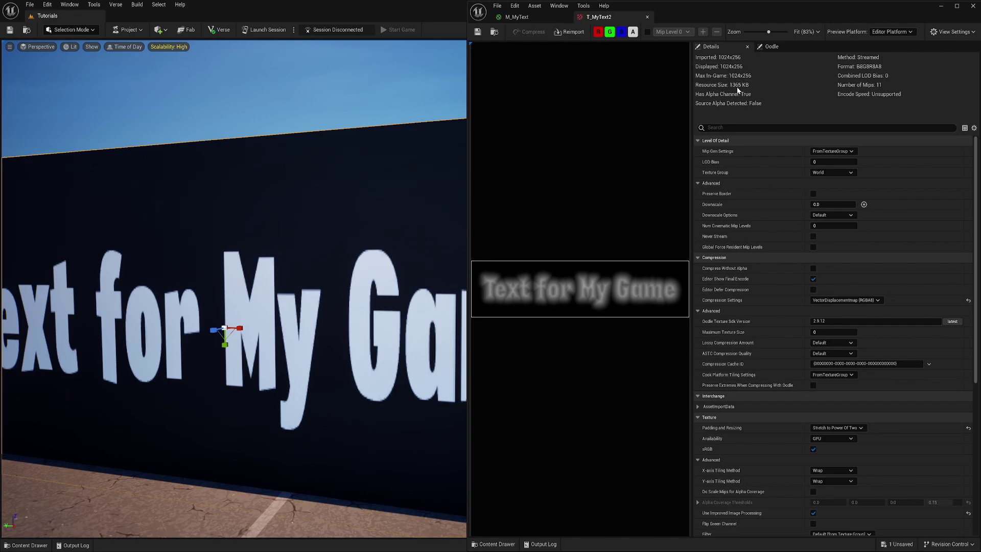
- Return to the M_MyText material, set the Switch node's default value to 1.0, and view the gradient text on the plane
{"action": "left_click", "coordinate": [517, 17]}
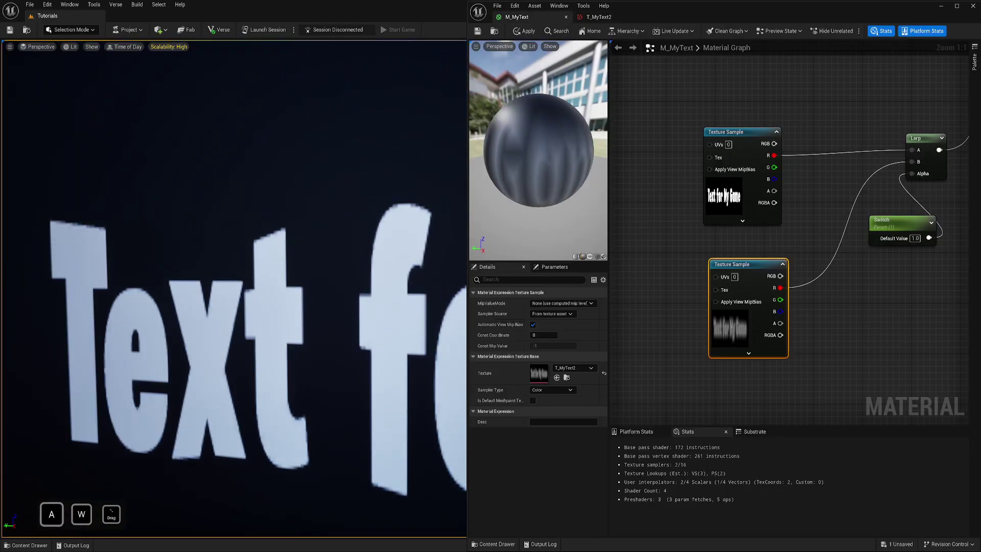
{"action": "key", "text": "d"}
{"action": "key", "text": "s"}
{"action": "right_click_drag", "start_coordinate": [234, 288], "coordinate": [242, 288]}
{"action": "key", "text": "q"}
{"action": "key", "text": "e"}
{"action": "left_click", "coordinate": [892, 236]}
{"action": "left_click_drag", "start_coordinate": [553, 325], "coordinate": [575, 324]}
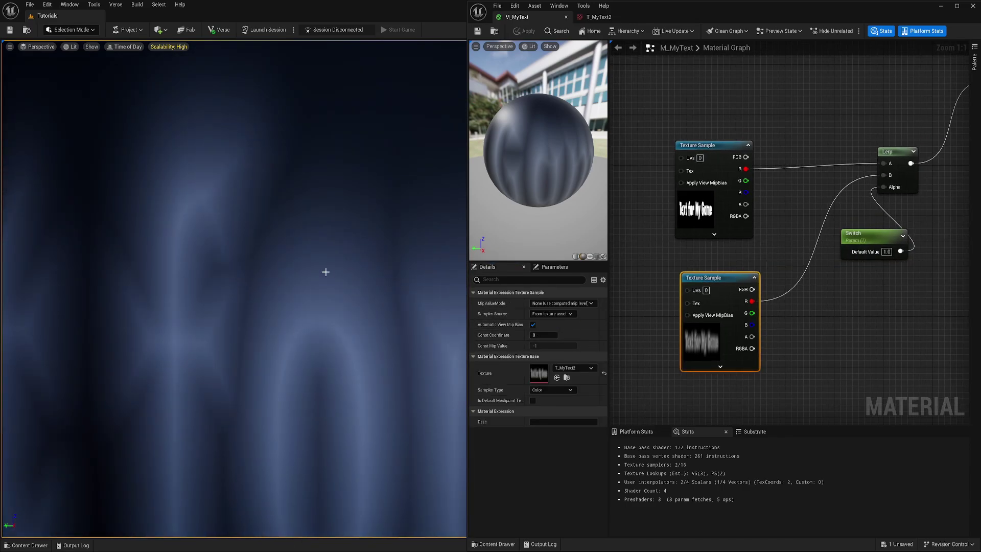
{"action": "key", "text": "s"}
{"action": "right_click_drag", "start_coordinate": [325, 272], "coordinate": [329, 273]}
{"action": "key", "text": "d"}
- Insert a SmoothStep node between the gradient texture sample's red output and the Lerp's B input, moving the sample aside for room
{"action": "right_click_drag", "start_coordinate": [762, 259], "coordinate": [837, 265]}
{"action": "left_click_drag", "start_coordinate": [806, 284], "coordinate": [652, 309]}
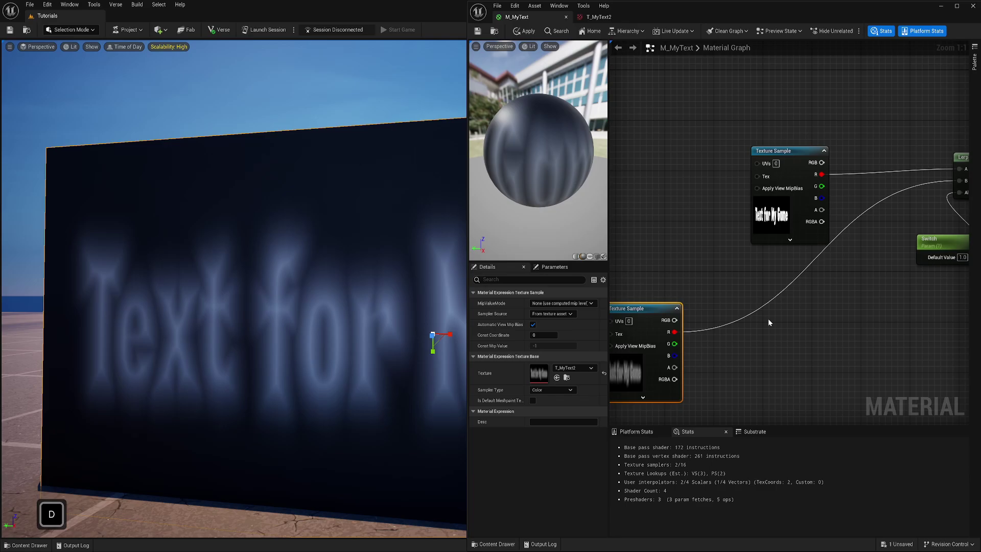
{"action": "right_click_drag", "start_coordinate": [768, 322], "coordinate": [793, 297]}
{"action": "right_click", "coordinate": [767, 312]}
{"action": "type", "text": "smo"}
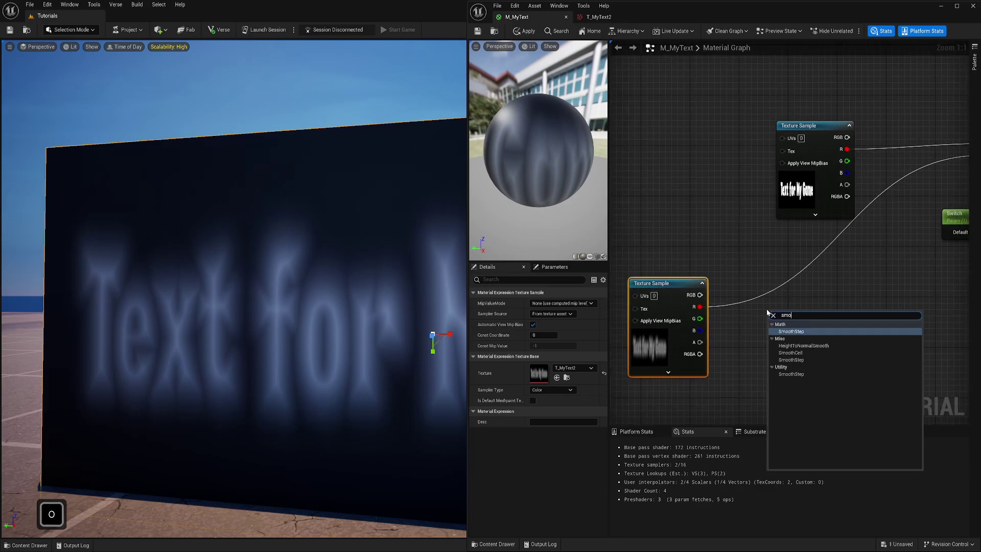
{"action": "left_click", "coordinate": [791, 331]}
{"action": "left_click_drag", "start_coordinate": [807, 320], "coordinate": [851, 274]}
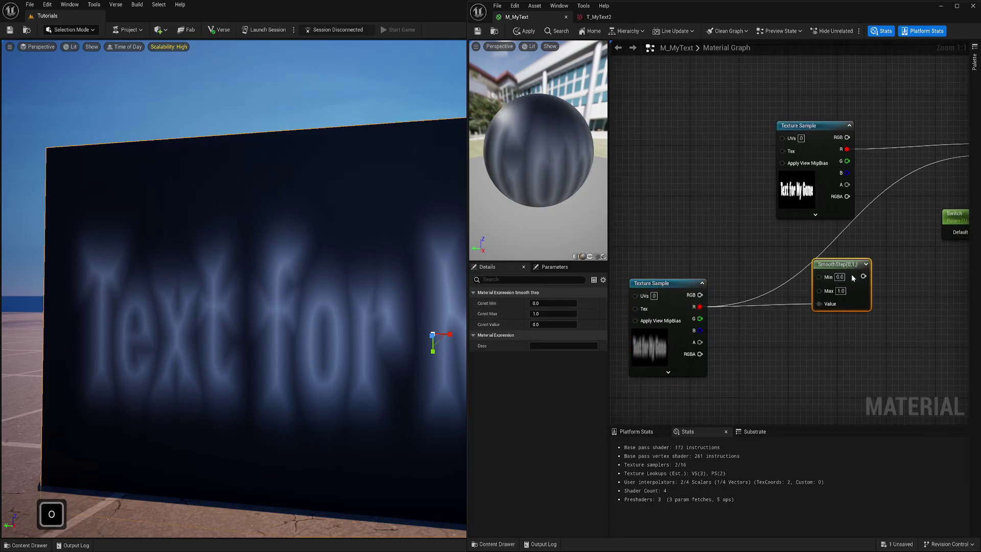
{"action": "right_click_drag", "start_coordinate": [851, 274], "coordinate": [761, 289]}
{"action": "left_click_drag", "start_coordinate": [753, 291], "coordinate": [876, 171]}
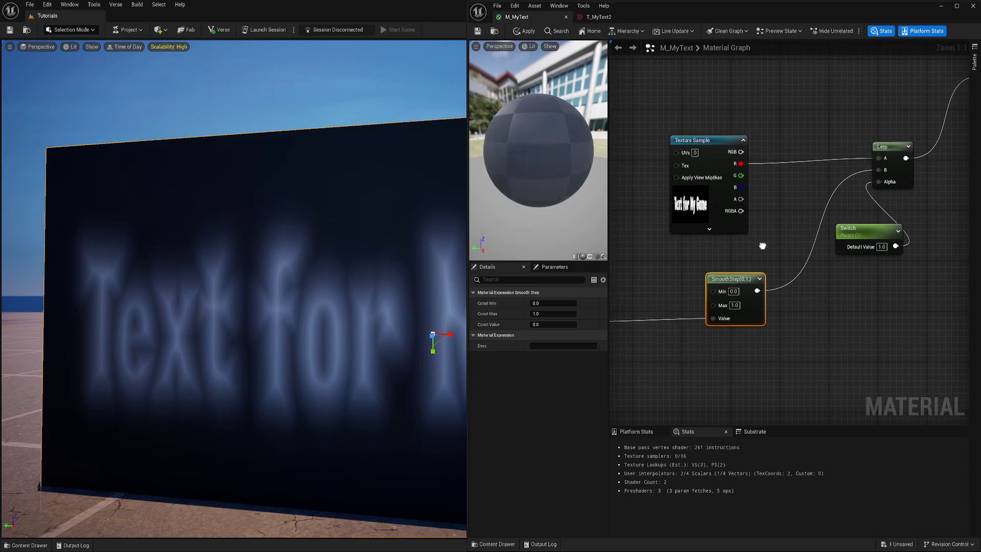
- Add two scalar parameters named Min and Max above the gradient texture sample
{"action": "right_click_drag", "start_coordinate": [641, 273], "coordinate": [789, 235]}
{"action": "left_click", "coordinate": [732, 204]}
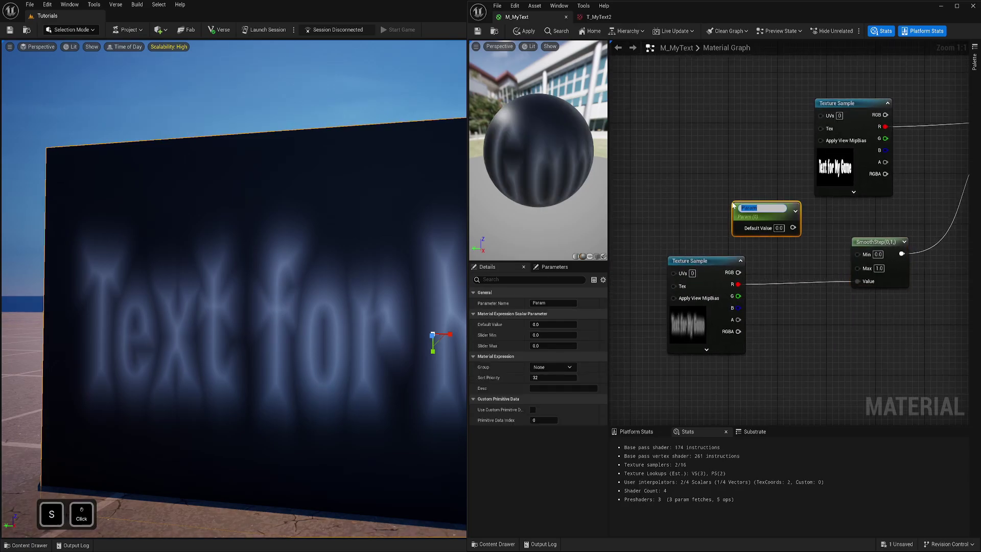
{"action": "type", "text": "Min"}
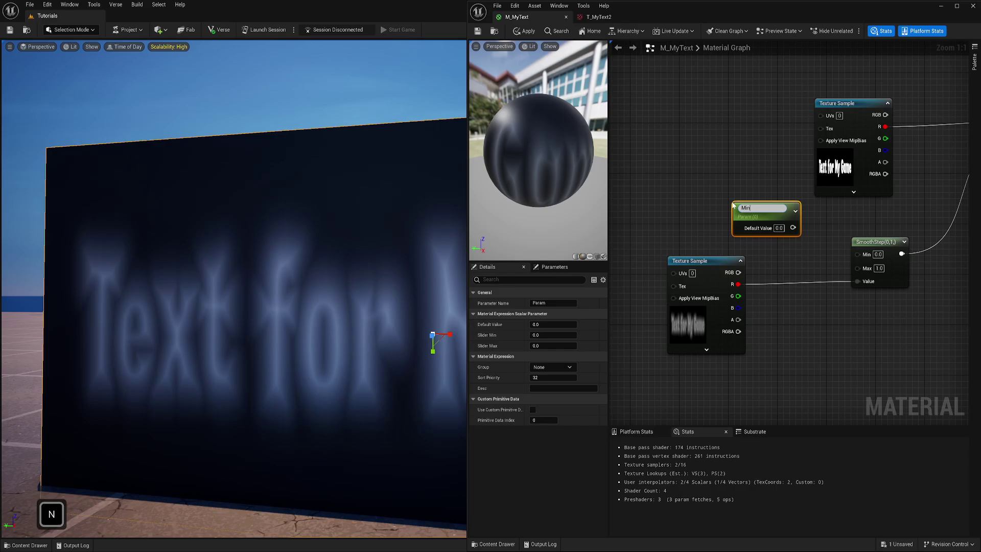
{"action": "key", "text": "Return"}
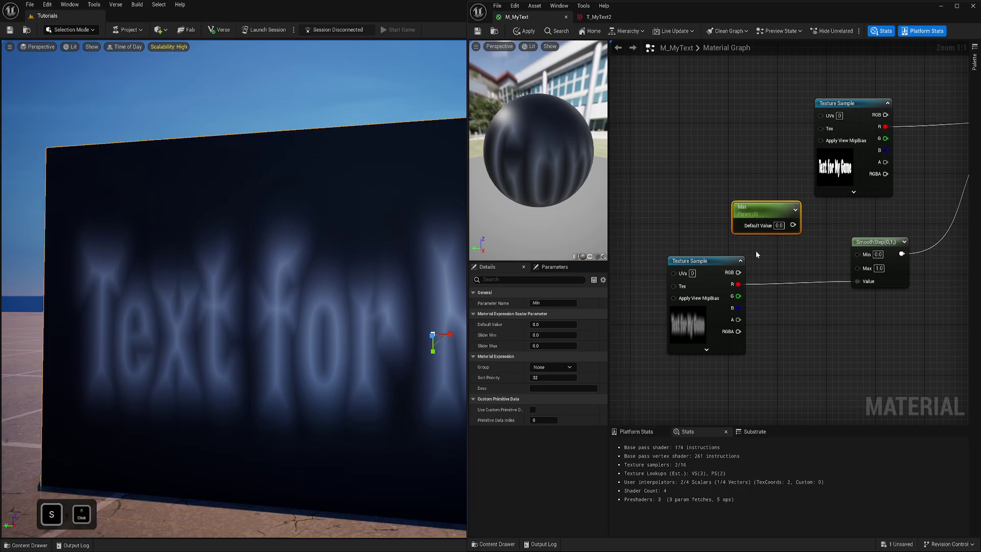
{"action": "left_click", "coordinate": [756, 251]}
{"action": "type", "text": "Max"}
{"action": "key", "text": "Return"}
- Align the Max parameter below Min, connect both to the matching SmoothStep inputs, and apply the material to view it on the plane
{"action": "left_click_drag", "start_coordinate": [792, 258], "coordinate": [782, 244]}
{"action": "left_click_drag", "start_coordinate": [793, 224], "coordinate": [858, 254]}
{"action": "left_click_drag", "start_coordinate": [858, 266], "coordinate": [807, 259]}
{"action": "key", "text": "Return"}
{"action": "key", "text": "d"}
{"action": "key", "text": "a"}
{"action": "key", "text": "w"}
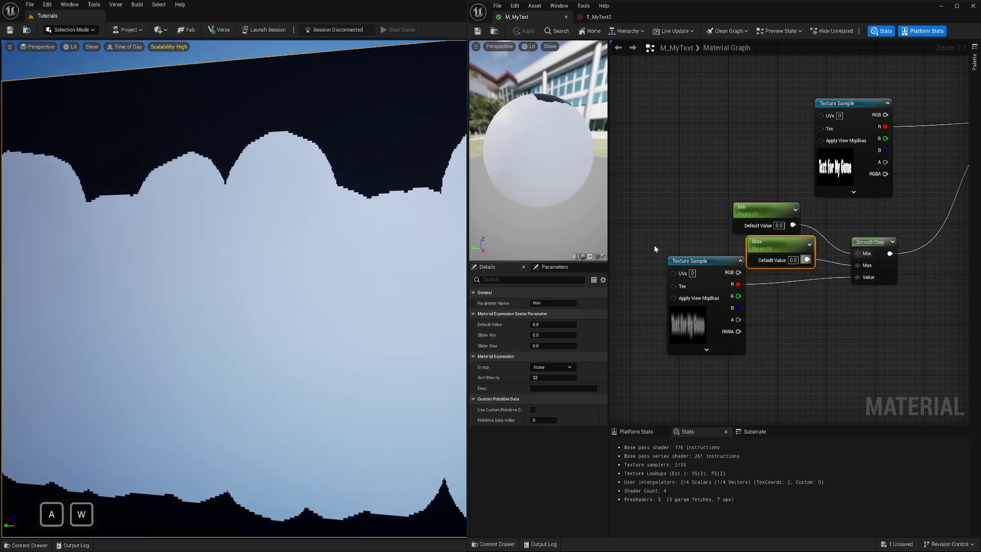
- Tune the SmoothStep parameters, setting Min's default value to 0.12 and Max's default value to 0.152
{"action": "left_click", "coordinate": [761, 210]}
{"action": "mouse_move", "coordinate": [568, 324]}
{"action": "left_mouse_down"}
{"action": "mouse_move", "coordinate": [583, 325]}
{"action": "mouse_move", "coordinate": [575, 324]}
{"action": "left_mouse_up"}
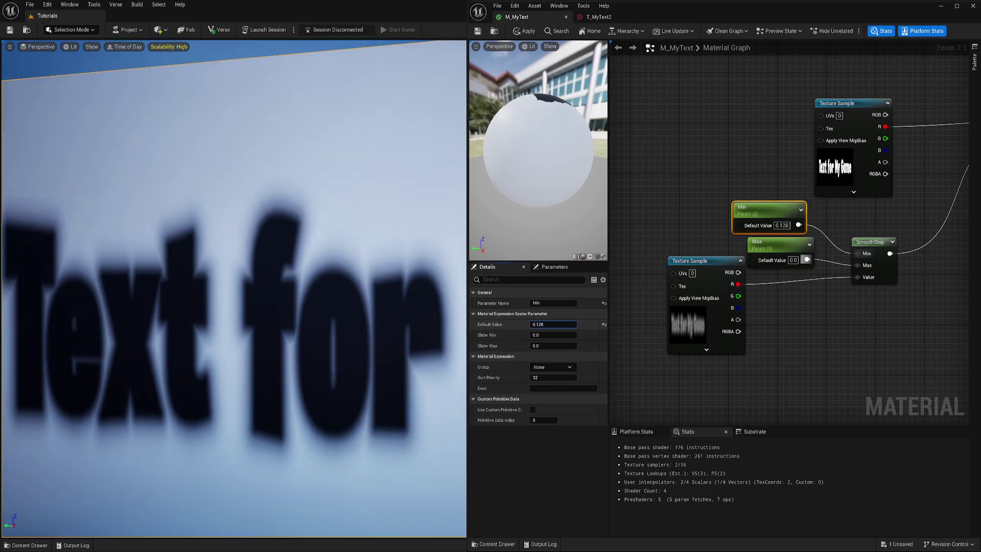
{"action": "type", "text": ".12"}
{"action": "key", "text": "Return"}
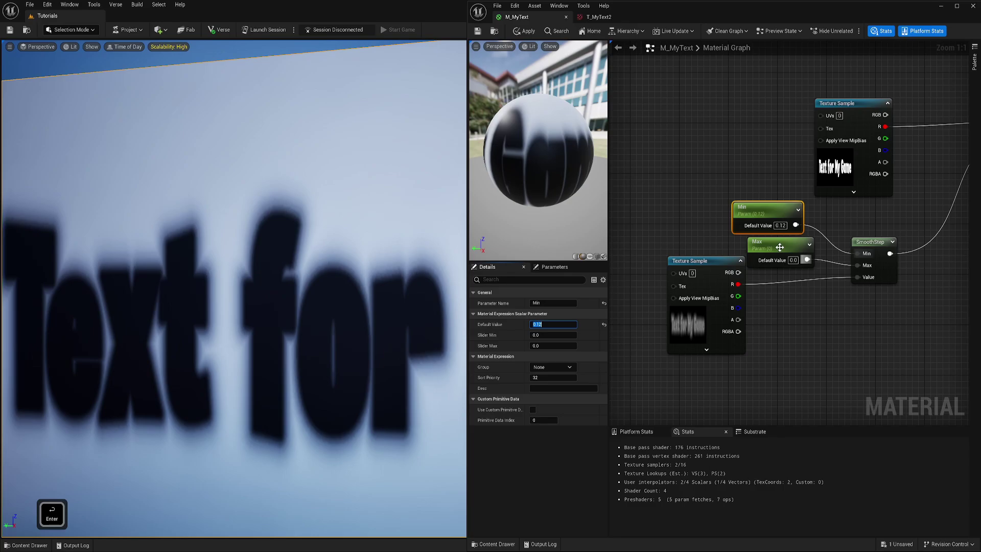
{"action": "left_click", "coordinate": [778, 246]}
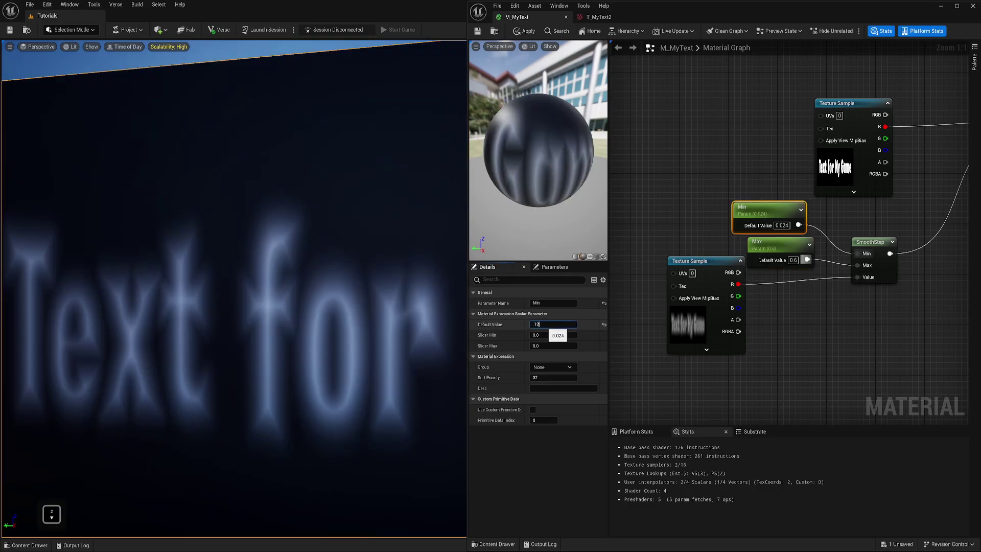
{"action": "key", "text": "Return"}
{"action": "left_click", "coordinate": [807, 240]}
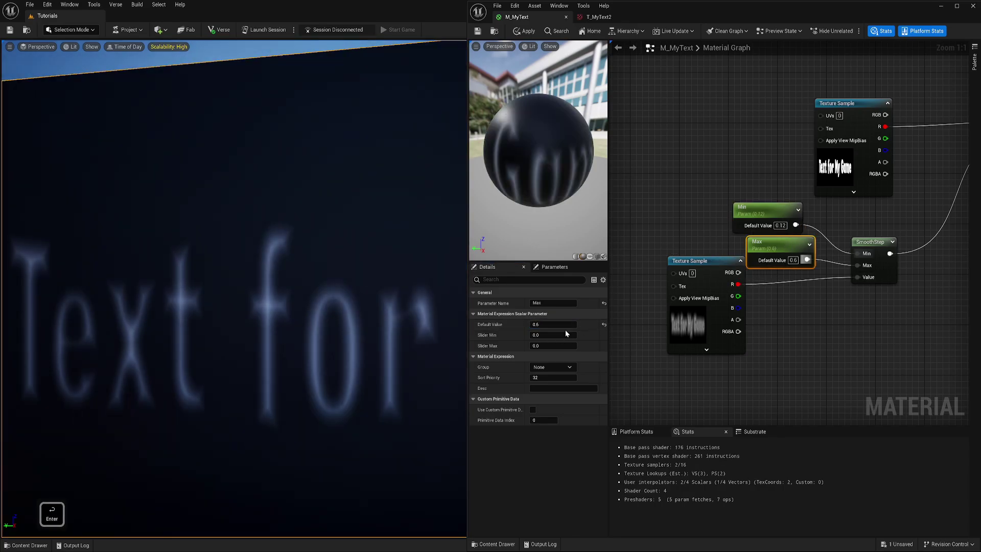
{"action": "left_click_drag", "start_coordinate": [557, 325], "coordinate": [512, 325]}
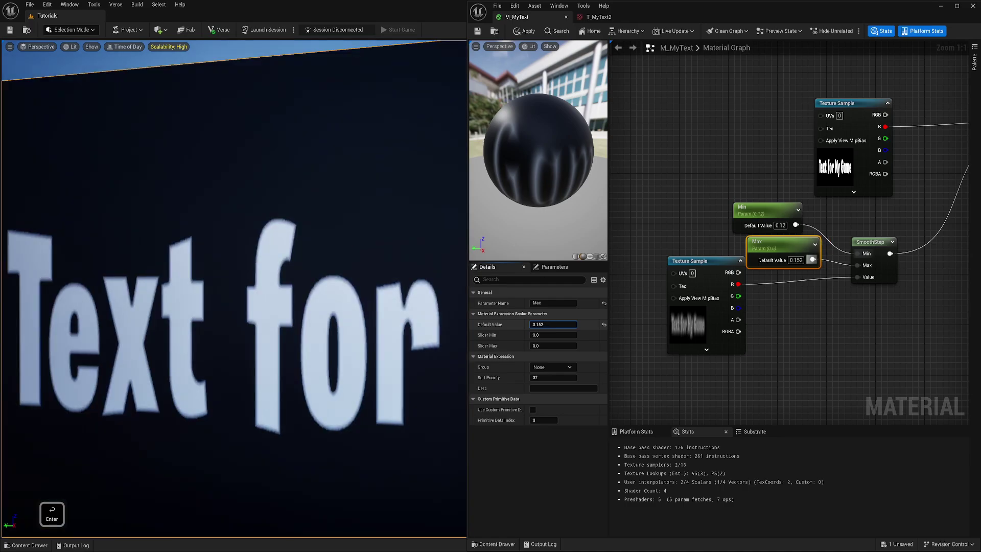
- Save the material and vary the Switch node's default value, ending at 0.994133, while comparing the letters up close
{"action": "right_click_drag", "start_coordinate": [357, 286], "coordinate": [353, 280]}
{"action": "key", "text": "w"}
{"action": "key", "text": "a"}
{"action": "key", "text": "d"}
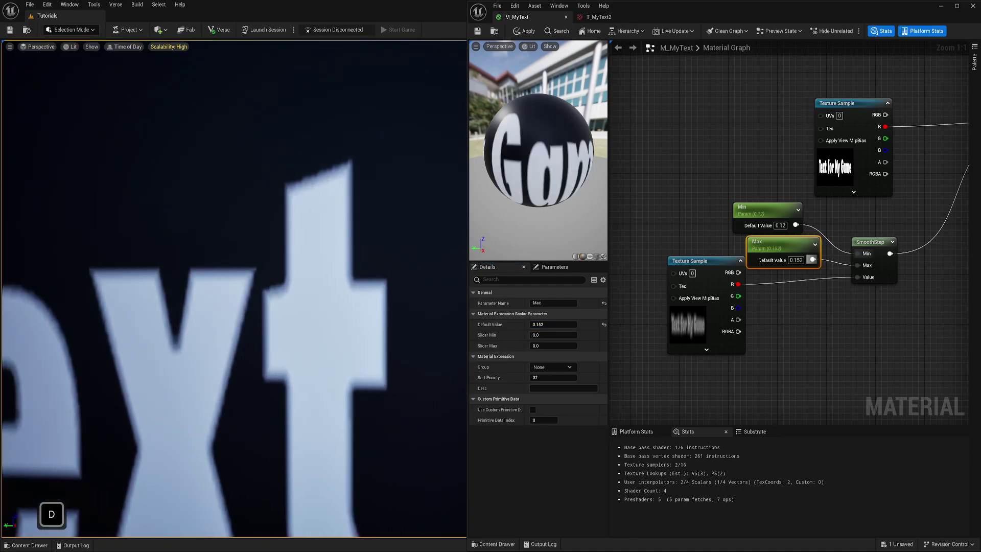
{"action": "right_click_drag", "start_coordinate": [900, 221], "coordinate": [701, 238]}
{"action": "left_click", "coordinate": [805, 210]}
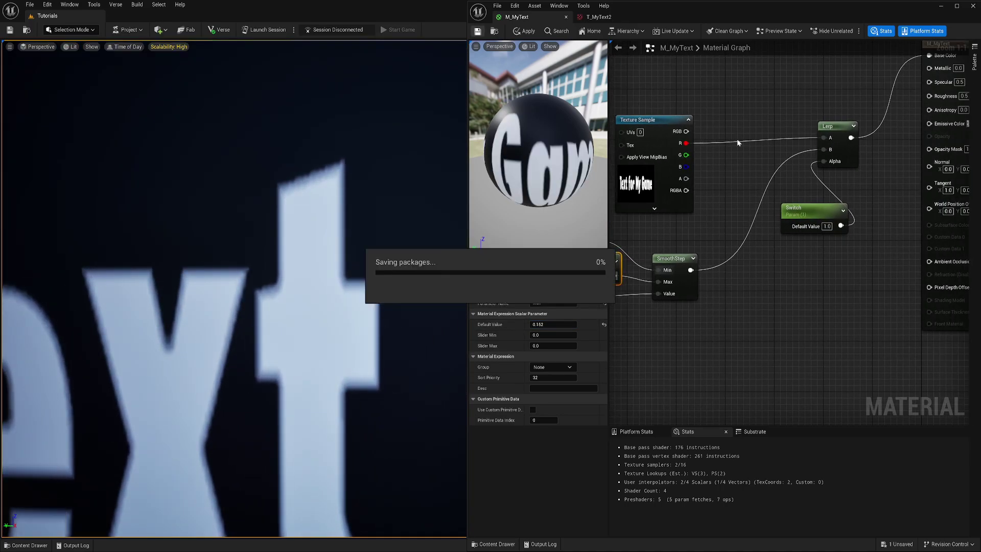
{"action": "left_click", "coordinate": [547, 323]}
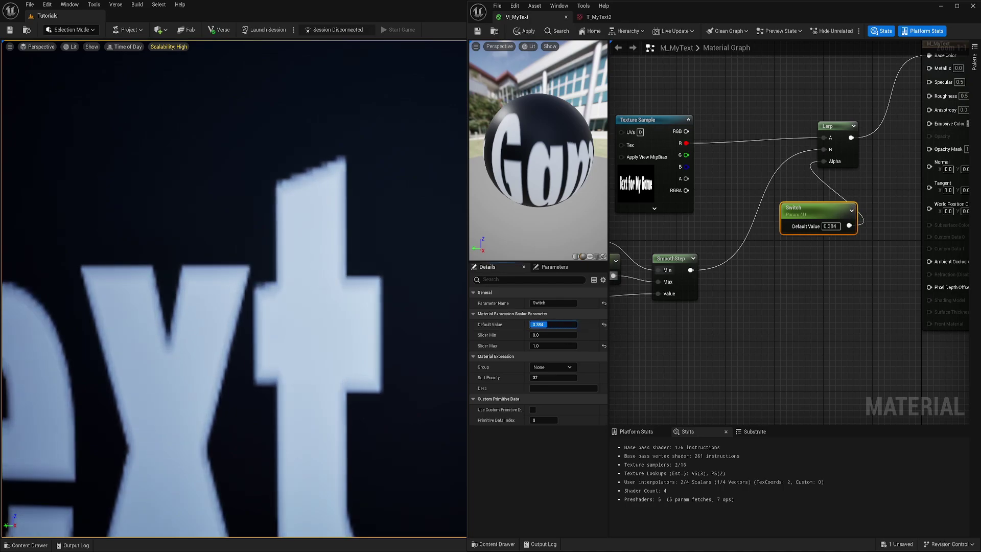
{"action": "left_click_drag", "start_coordinate": [576, 324], "coordinate": [575, 325]}
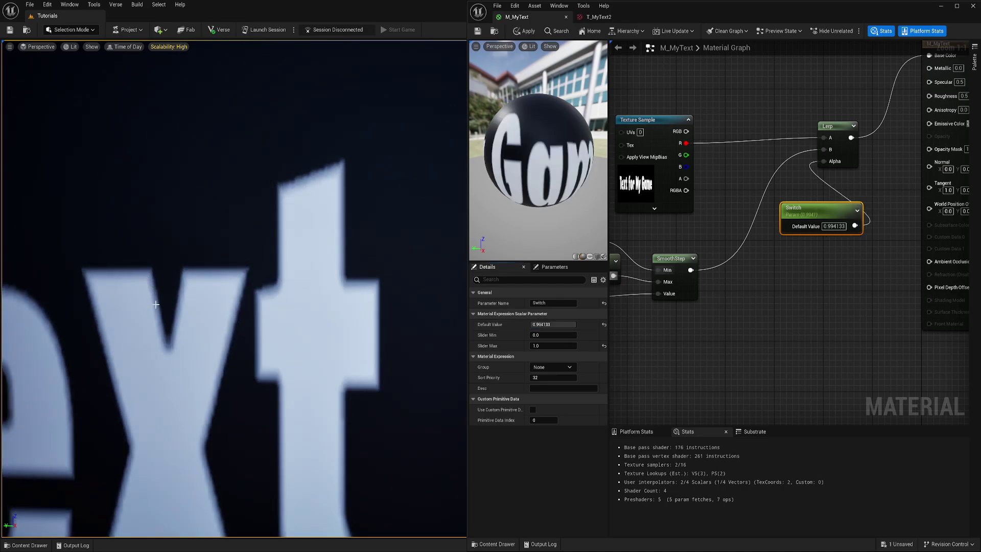
- Lower the Switch node's default value to 0.0416 and inspect the plain texture's letter edges from nearby viewpoints
{"action": "key", "text": "s"}
{"action": "key", "text": "a"}
{"action": "right_click_drag", "start_coordinate": [222, 366], "coordinate": [267, 299]}
{"action": "key", "text": "e"}
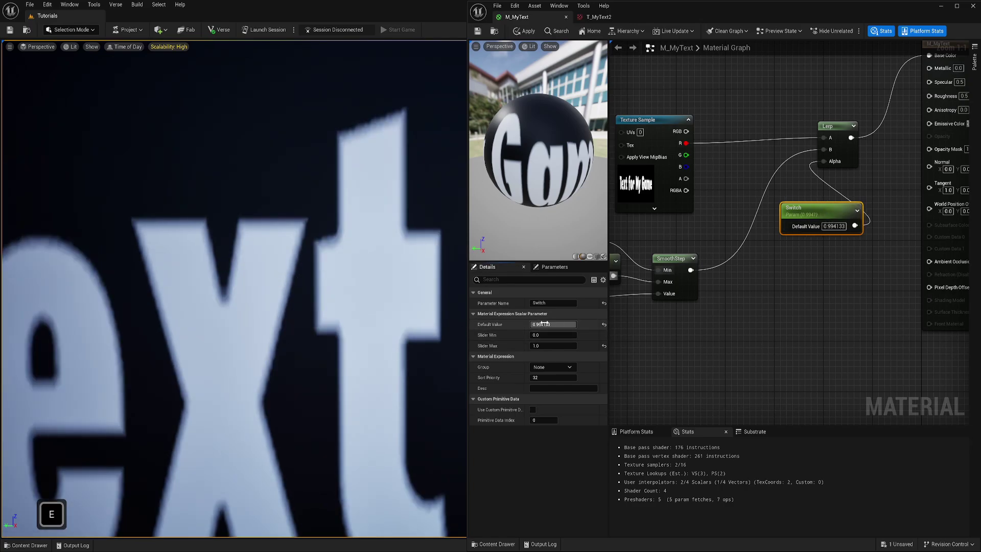
{"action": "left_click_drag", "start_coordinate": [549, 324], "coordinate": [531, 324]}
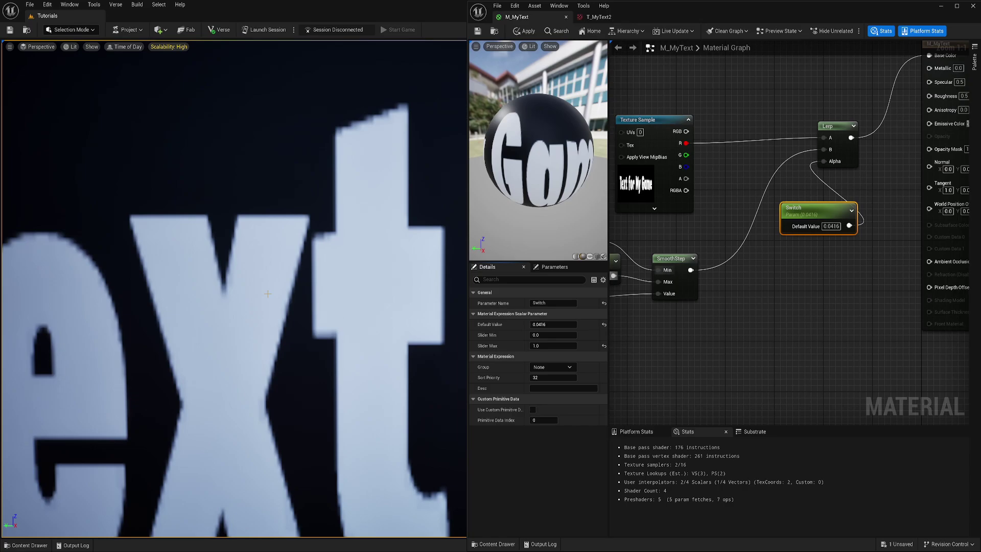
{"action": "key", "text": "w"}
{"action": "right_click_drag", "start_coordinate": [284, 246], "coordinate": [276, 240]}
{"action": "key", "text": "s"}
{"action": "key", "text": "d"}
{"action": "key", "text": "a"}
{"action": "key", "text": "w"}
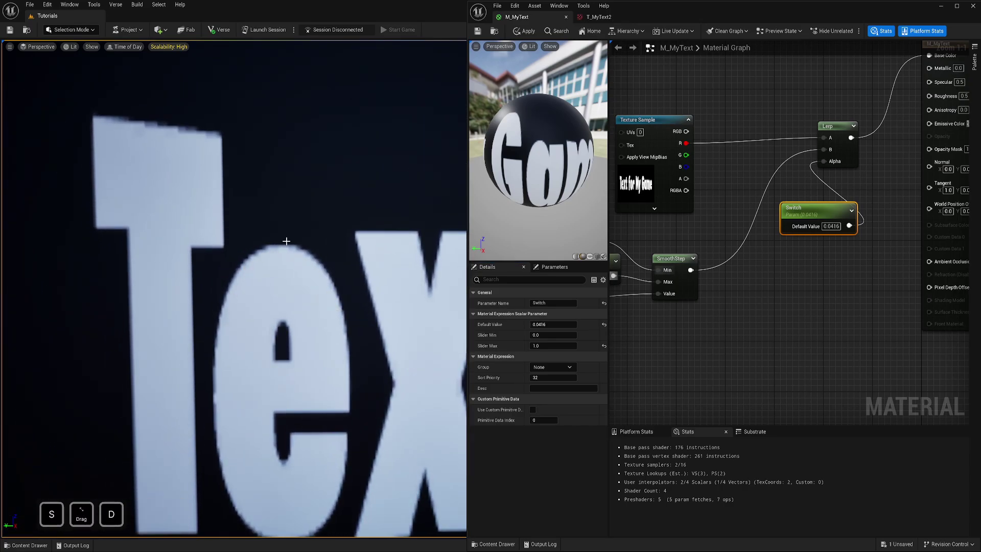
- Open the T_MyText texture from the DistanceFieldText folder and set its LOD bias to 1
{"action": "left_click", "coordinate": [599, 17]}
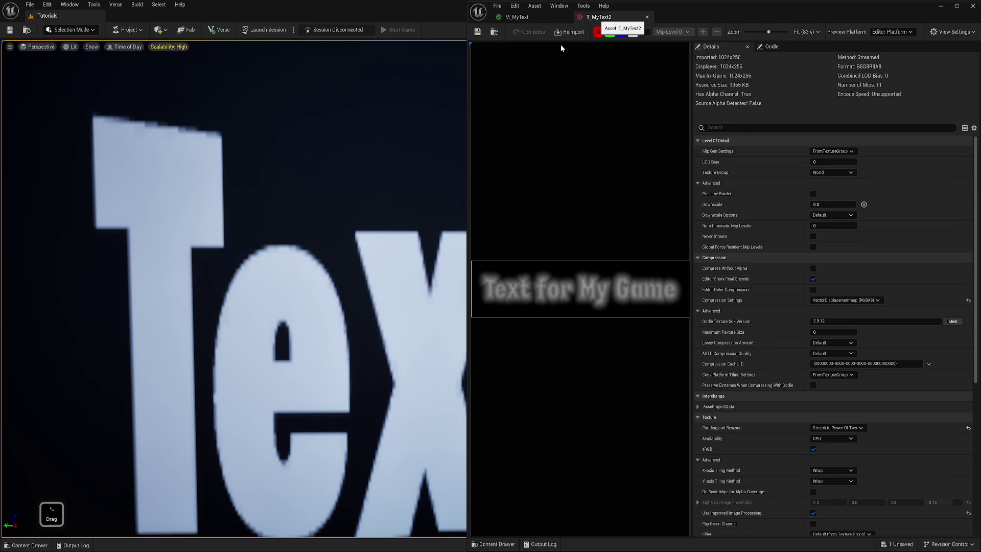
{"action": "left_click", "coordinate": [494, 543]}
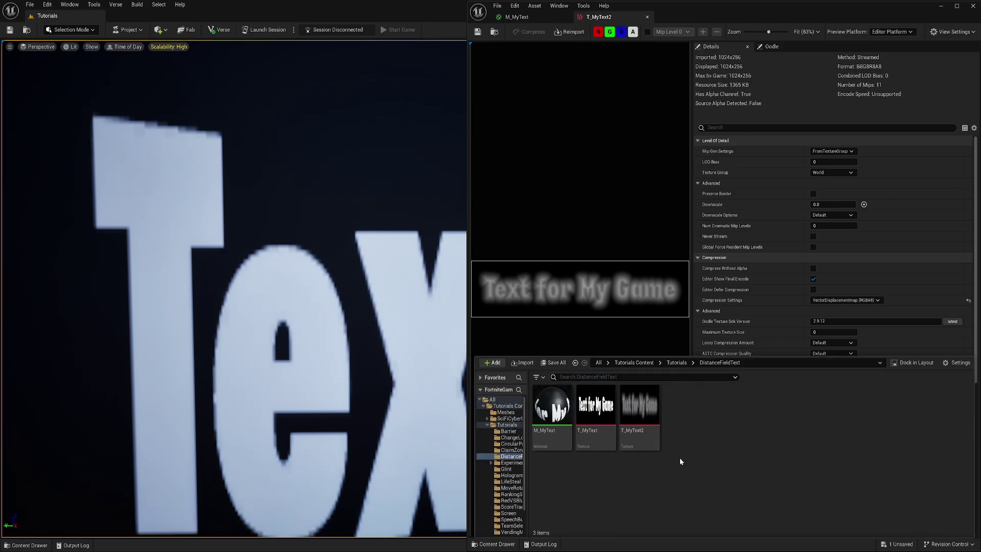
{"action": "left_click", "coordinate": [595, 416]}
{"action": "double_click", "coordinate": [595, 416]}
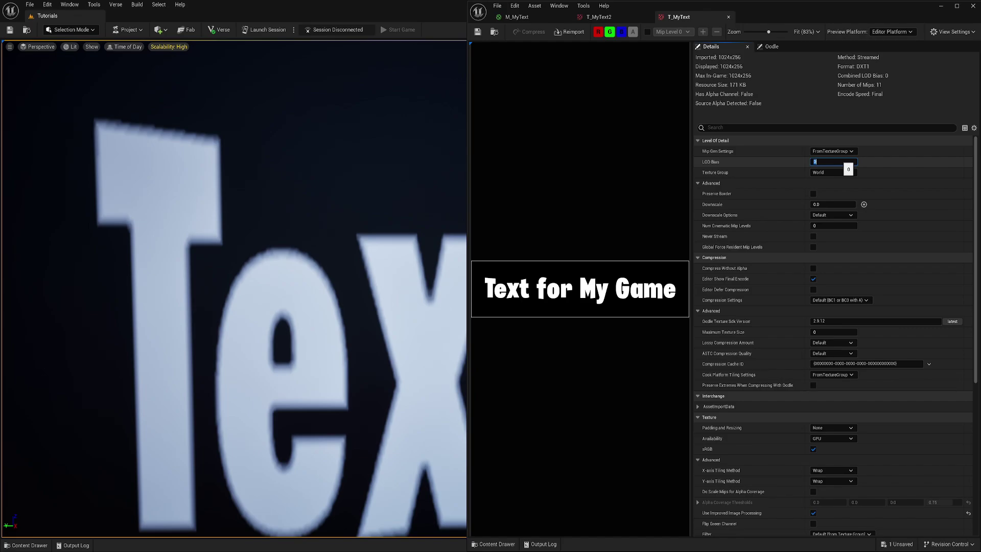
{"action": "type", "text": "1"}
{"action": "key", "text": "Return"}
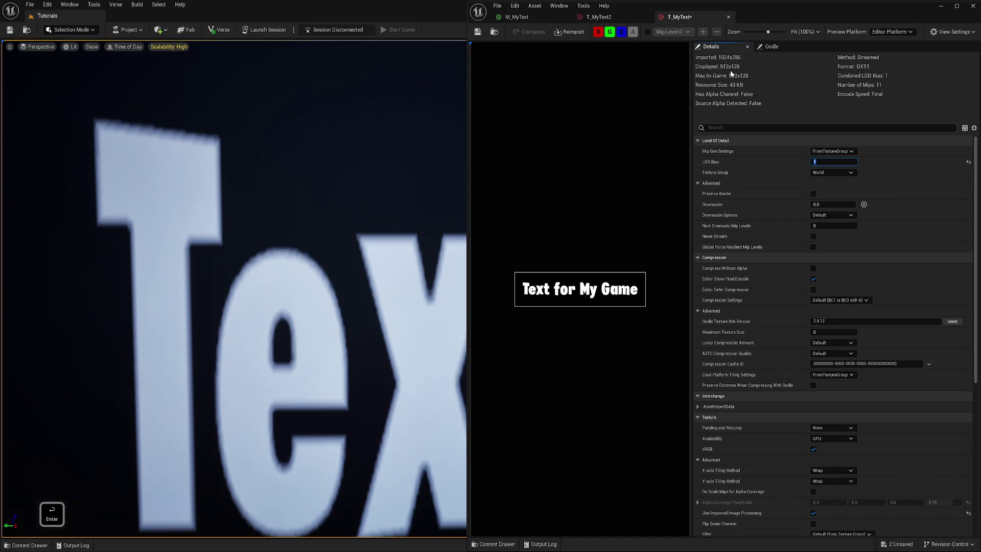
- Set the T_MyText2 texture's LOD bias to 1 and return to the M_MyText material
{"action": "left_click", "coordinate": [598, 17]}
{"action": "left_click", "coordinate": [837, 161]}
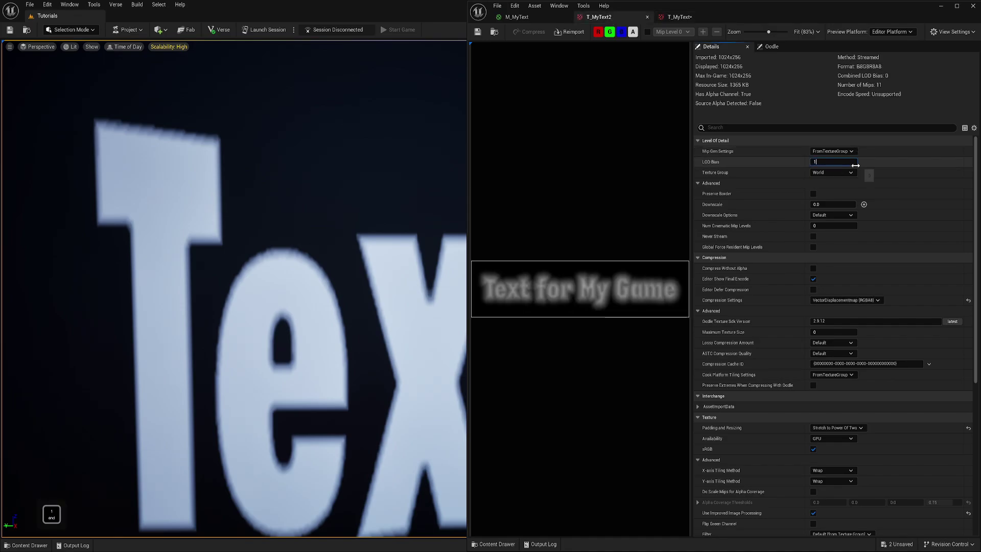
{"action": "left_click", "coordinate": [541, 19]}
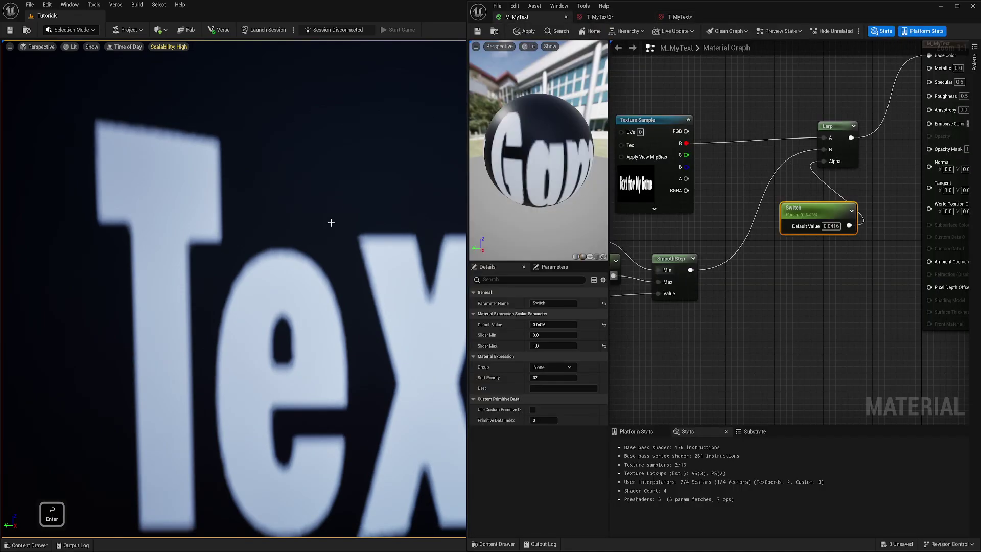
- Compare the lower-resolution letters up close by setting the Switch node's default value to 1.0 and finally to 0
{"action": "key", "text": "w"}
{"action": "mouse_move", "coordinate": [330, 222]}
{"action": "right_mouse_down"}
{"action": "mouse_move", "coordinate": [383, 222]}
{"action": "mouse_move", "coordinate": [337, 221]}
{"action": "right_mouse_up"}
{"action": "key", "text": "d"}
{"action": "key", "text": "s"}
{"action": "key", "text": "a"}
{"action": "key", "text": "d"}
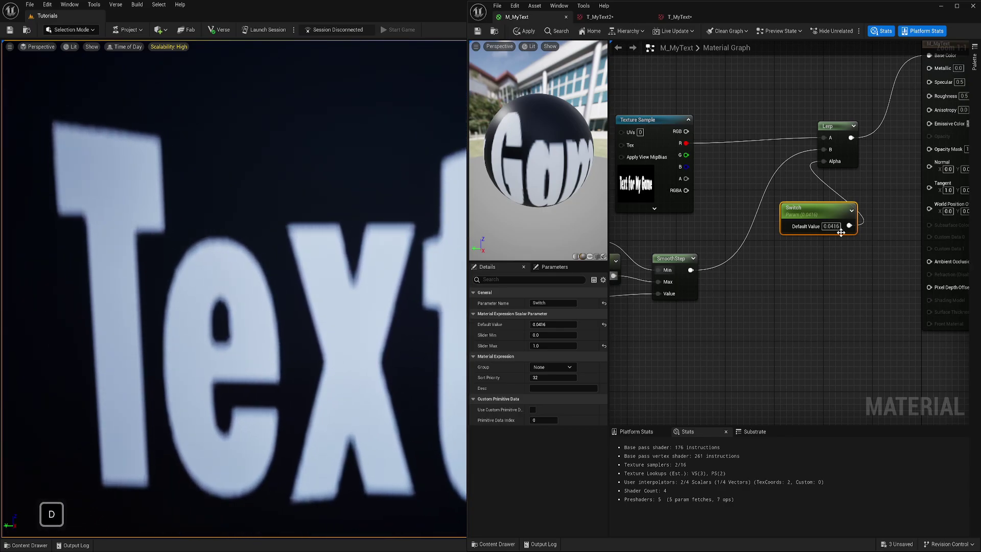
{"action": "left_click_drag", "start_coordinate": [536, 324], "coordinate": [576, 324]}
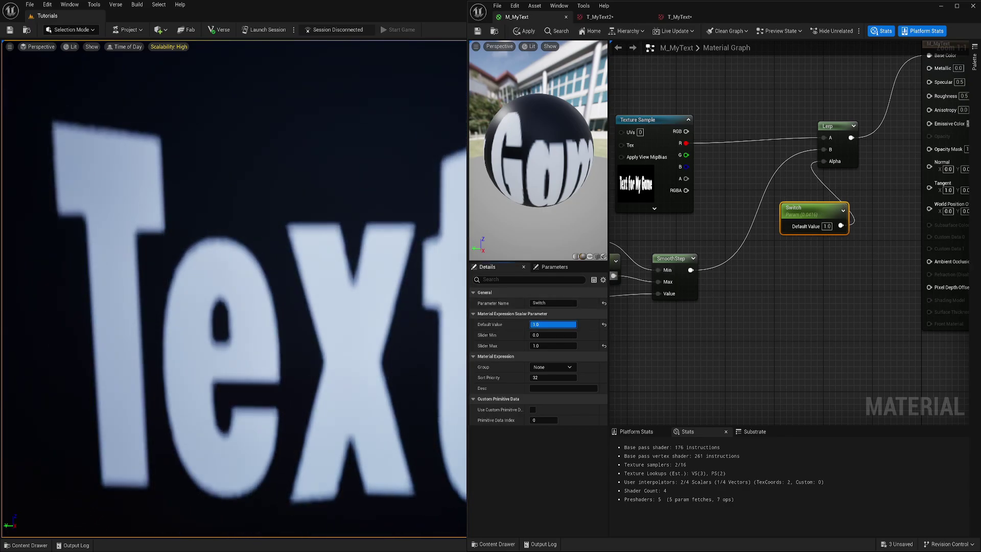
{"action": "type", "text": "0"}
{"action": "key", "text": "Return"}
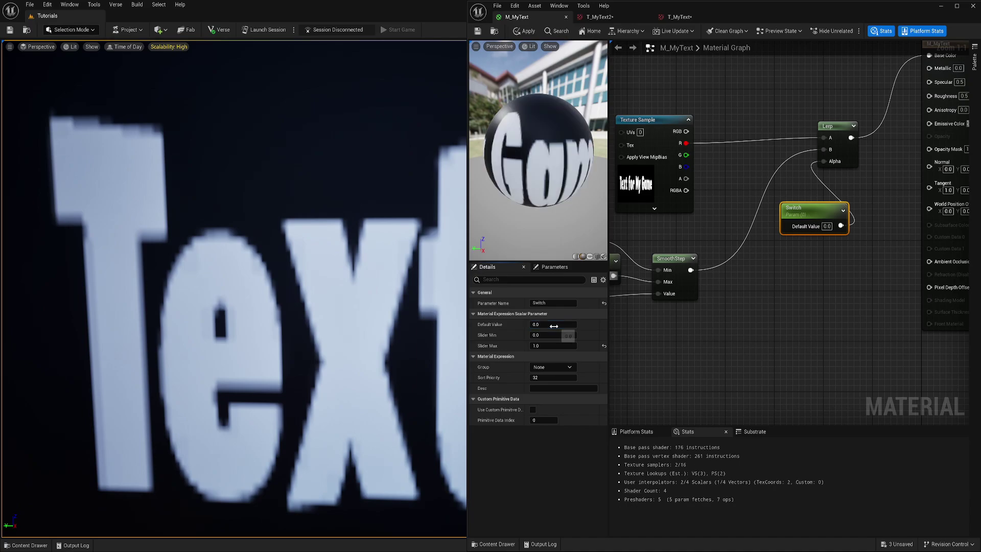
- Inspect the plain texture's pixelated letters along the plane and set the T_MyText texture's LOD bias to 2
{"action": "key", "text": "d"}
{"action": "right_click_drag", "start_coordinate": [297, 290], "coordinate": [297, 291]}
{"action": "key", "text": "s"}
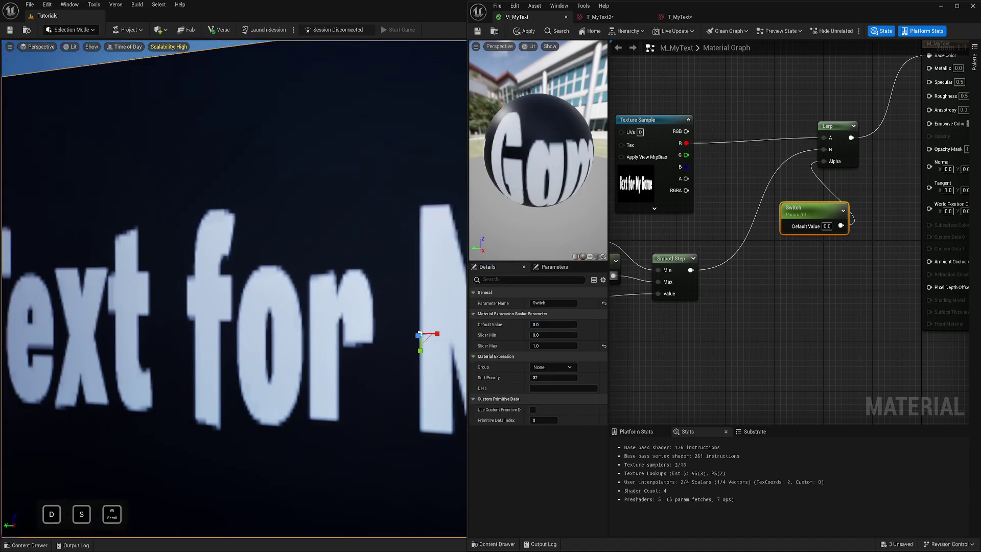
{"action": "key", "text": "w"}
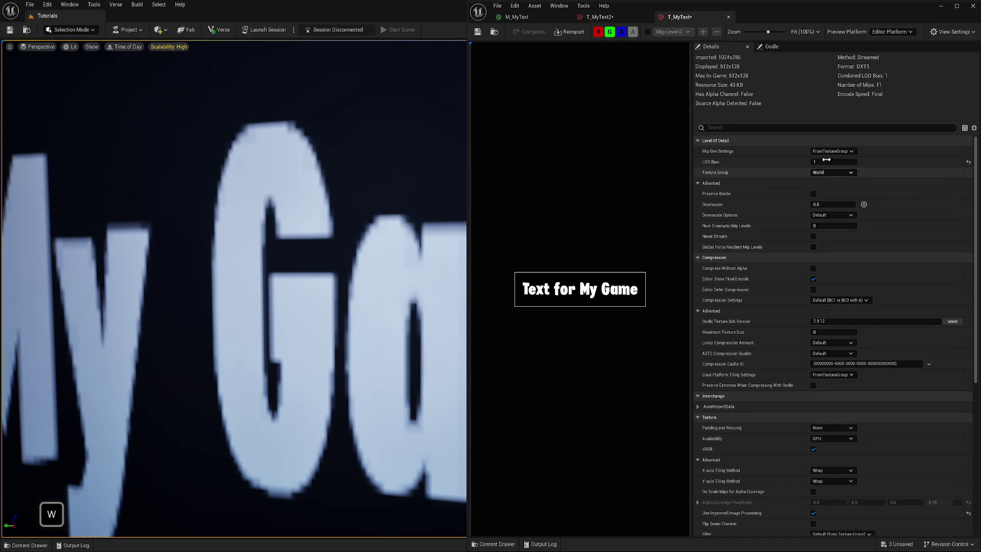
{"action": "left_click", "coordinate": [826, 160]}
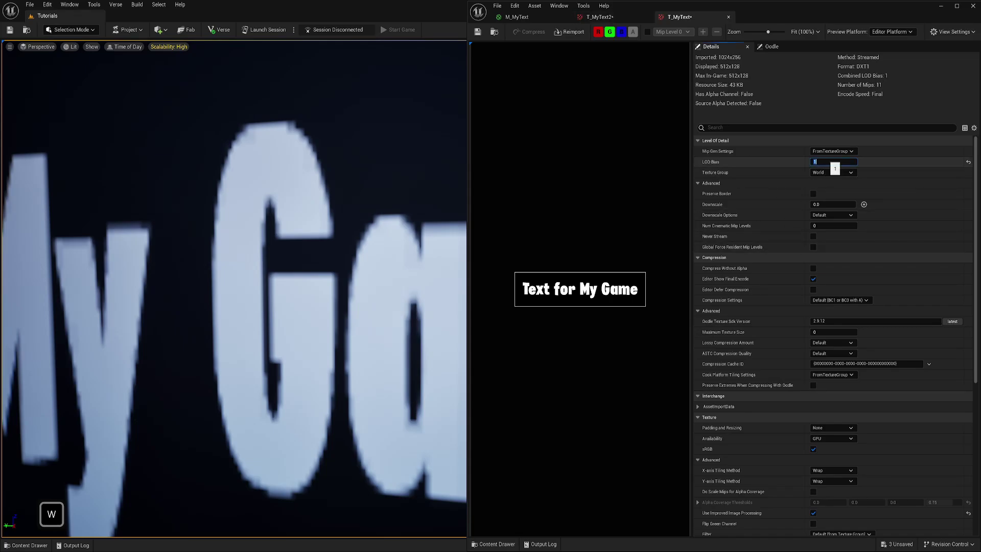
{"action": "key", "text": "Return"}
{"action": "mouse_move", "coordinate": [322, 250]}
{"action": "left_mouse_down"}
{"action": "mouse_move", "coordinate": [306, 281]}
{"action": "mouse_move", "coordinate": [322, 250]}
{"action": "left_mouse_up"}
{"action": "right_click_drag", "start_coordinate": [322, 250], "coordinate": [358, 249]}
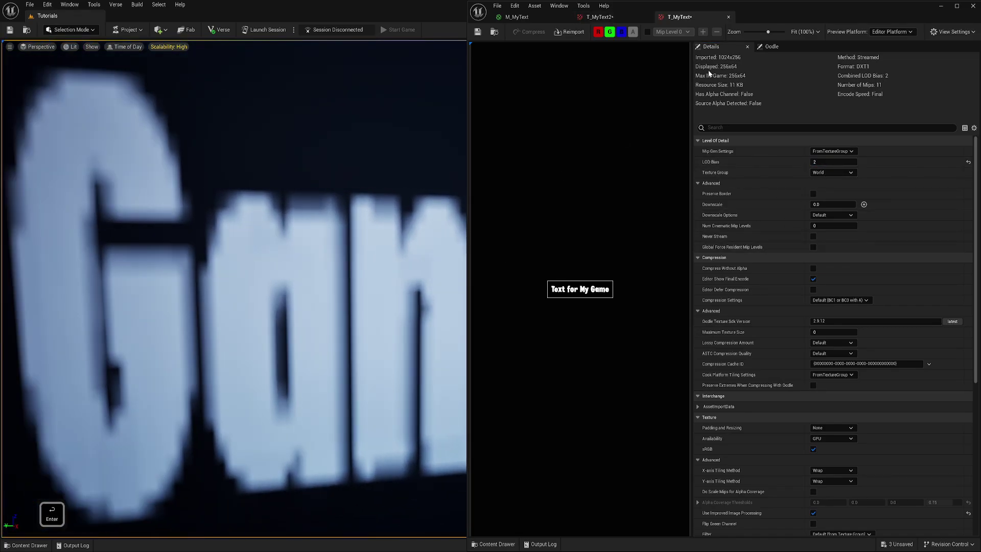
- Set the T_MyText2 texture's LOD bias to 2, save the texture and return to the M_MyText material
{"action": "left_click", "coordinate": [605, 19]}
{"action": "left_click", "coordinate": [826, 161]}
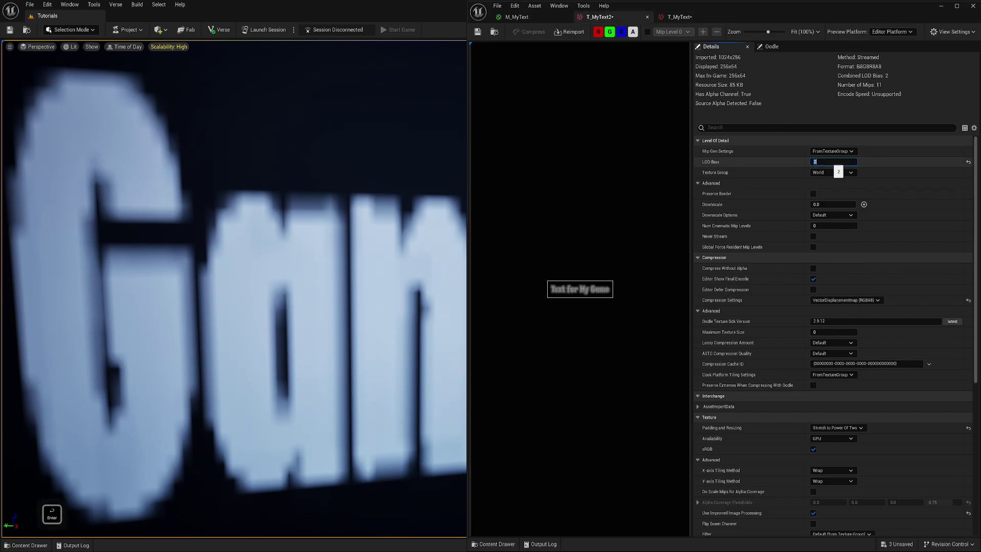
{"action": "left_click", "coordinate": [479, 32]}
{"action": "left_click", "coordinate": [516, 18]}
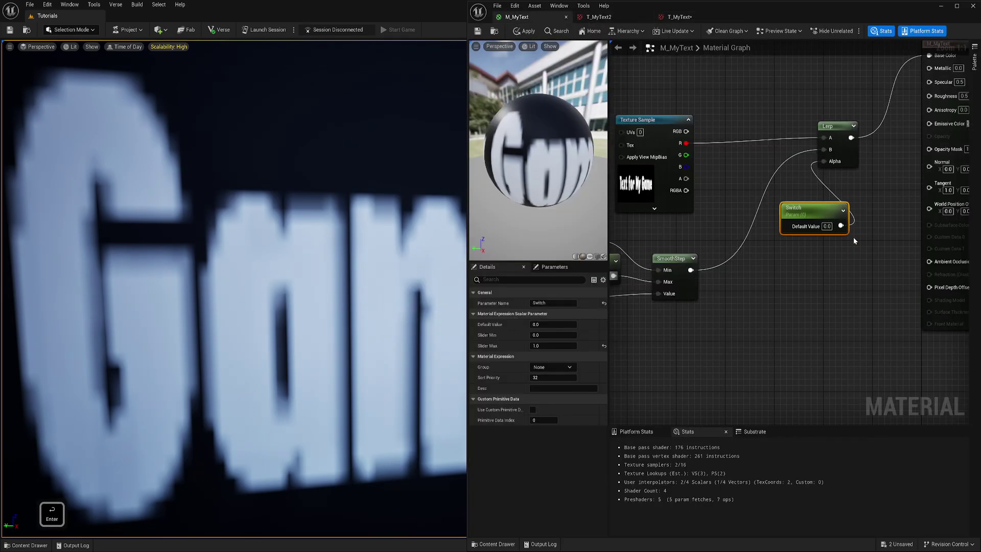
- Raise the Switch node's default value to 0.9744 and inspect the distance-field letters along the plane
{"action": "left_click_drag", "start_coordinate": [549, 324], "coordinate": [575, 324]}
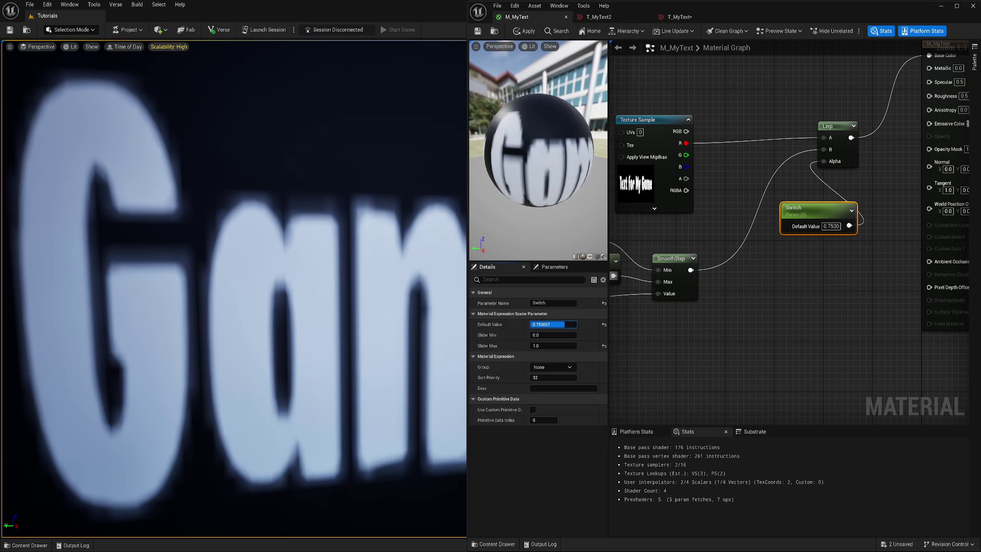
{"action": "key", "text": "a"}
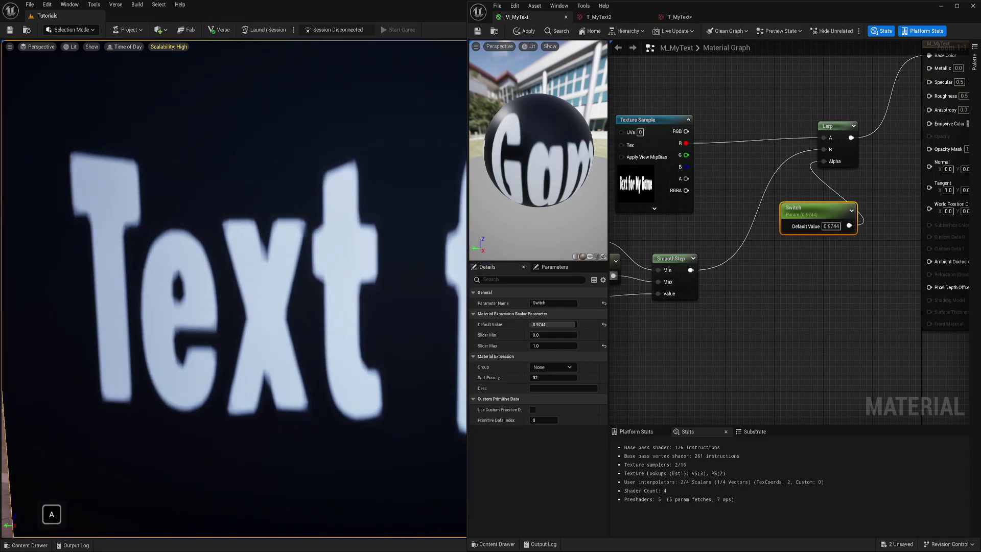
{"action": "key", "text": "w"}
{"action": "key", "text": "d"}
- Open the T_MyText2 texture's details and examine the distance-field text on the plane from farther away and at different angles
{"action": "left_click", "coordinate": [615, 20]}
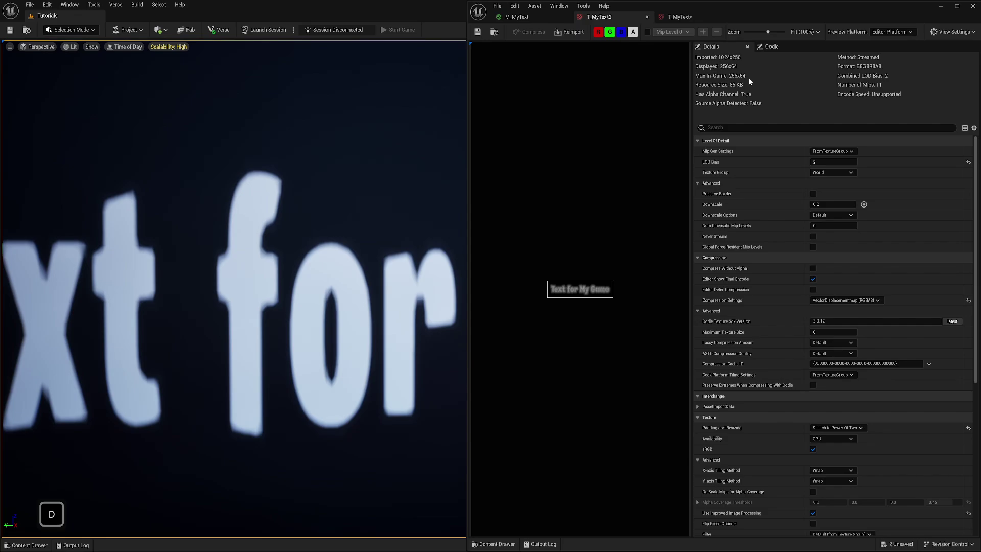
{"action": "key", "text": "s"}
{"action": "key", "text": "d"}
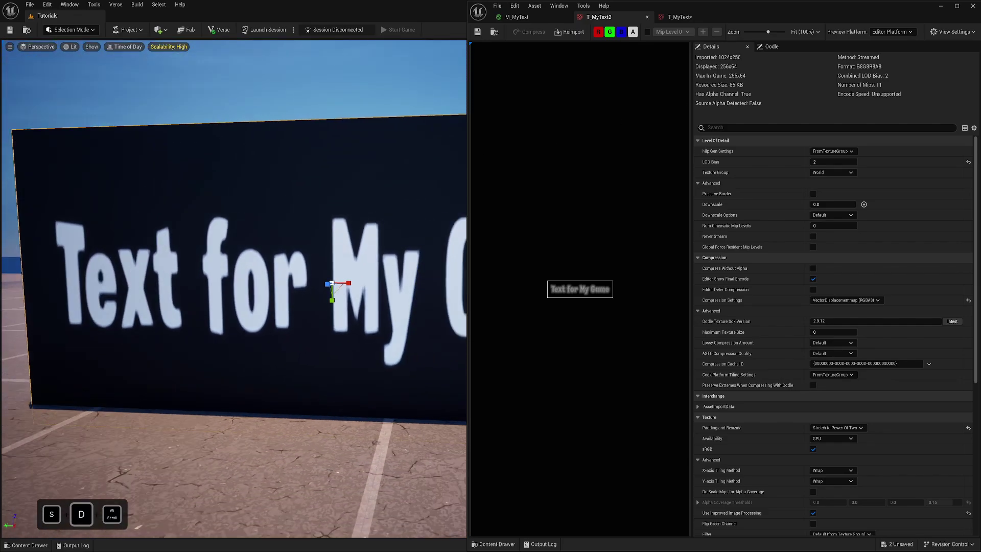
{"action": "scroll", "coordinate": [296, 283], "scroll_direction": "up", "scroll_amount": 1}
{"action": "key", "text": "e"}
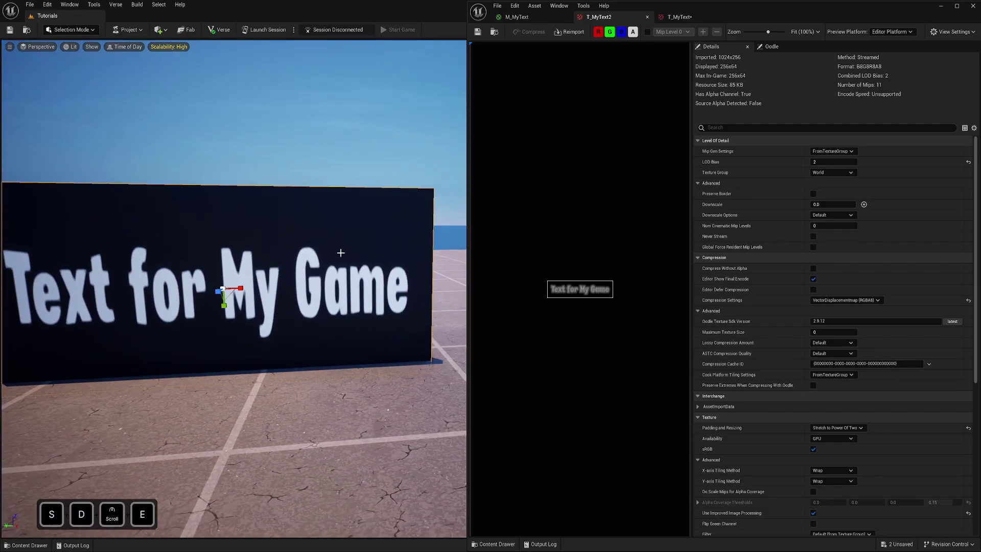
{"action": "key", "text": "d"}
{"action": "key", "text": "w"}
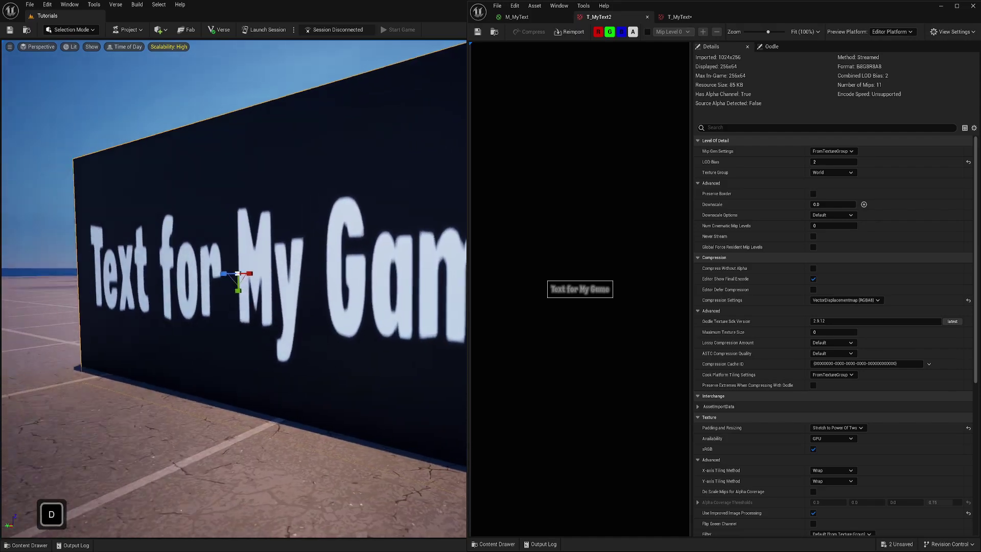
{"action": "key", "text": "s"}
{"action": "key", "text": "a"}
{"action": "key", "text": "w"}
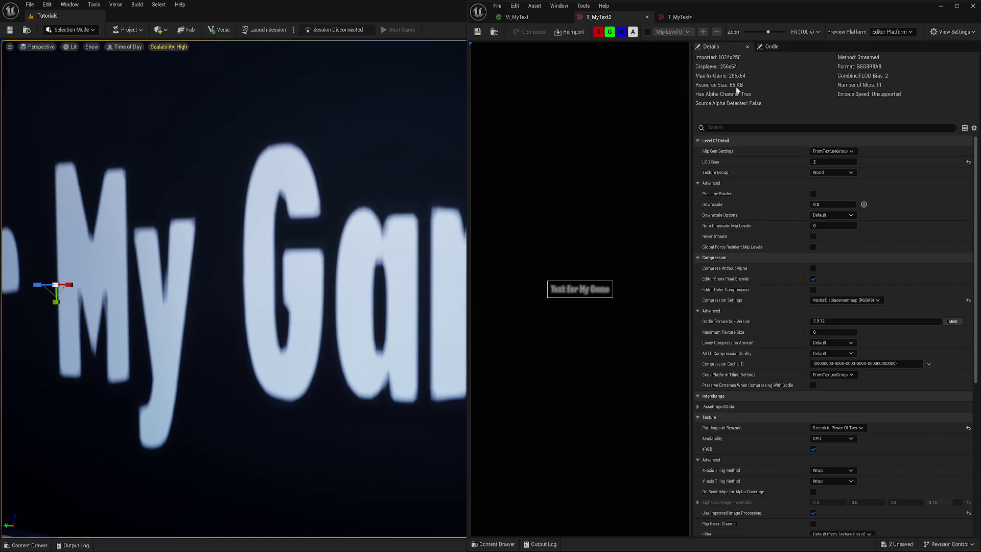
- Examine the edges of the distance-field letters around "Text for" up close and from slightly farther back
{"action": "key", "text": "a"}
{"action": "key", "text": "w"}
{"action": "right_click_drag", "start_coordinate": [327, 199], "coordinate": [323, 227]}
{"action": "key", "text": "e"}
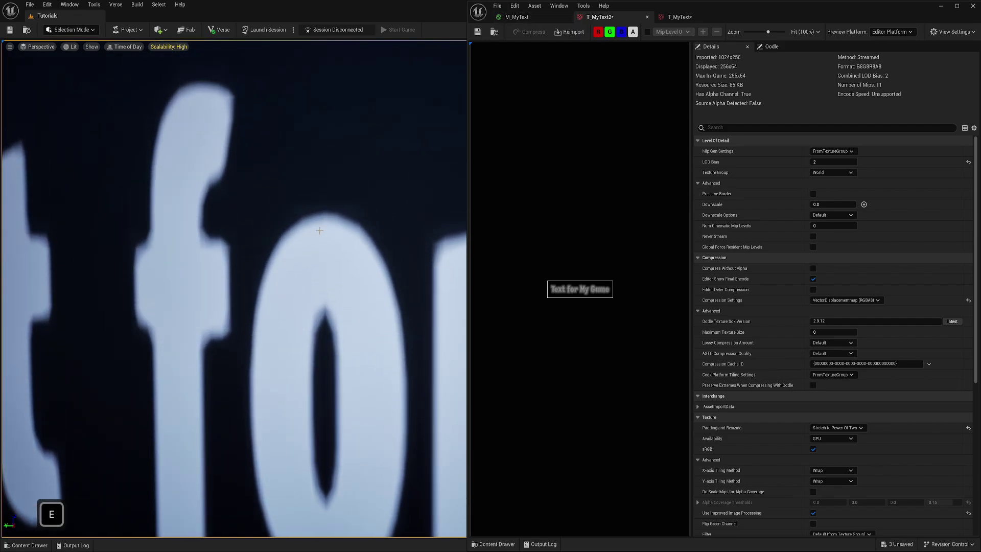
{"action": "key", "text": "s"}
{"action": "right_click_drag", "start_coordinate": [327, 284], "coordinate": [349, 230]}
{"action": "key", "text": "a"}
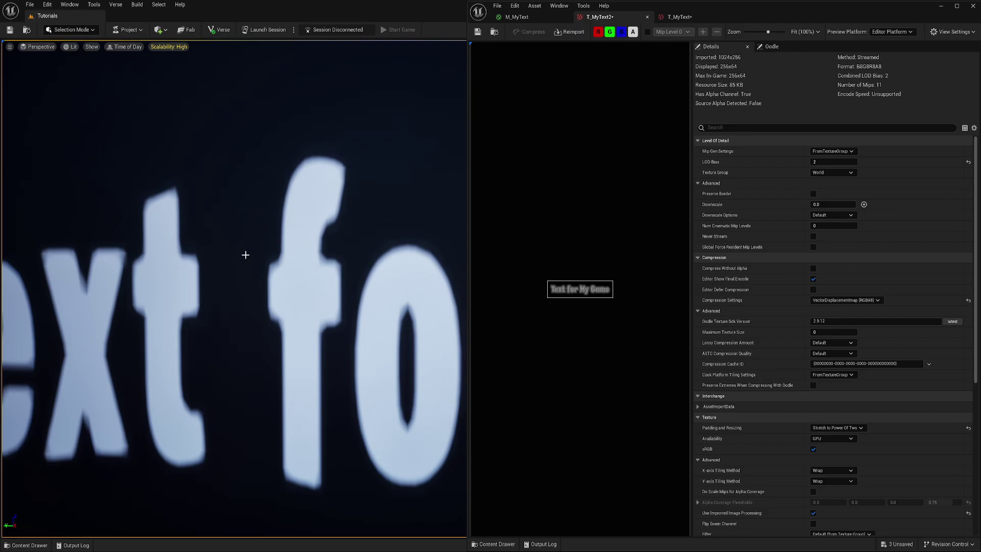
{"action": "key", "text": "s"}
{"action": "right_click_drag", "start_coordinate": [245, 255], "coordinate": [245, 254]}
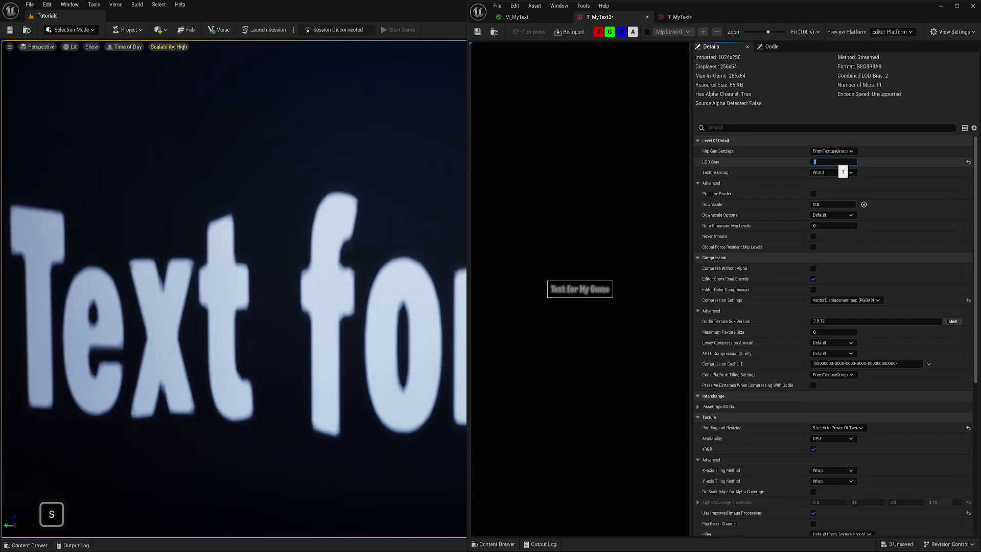
- Try stronger resolution reductions on T_MyText2 by setting its LOD bias to 3 and raising it up to 6
{"action": "type", "text": "3"}
{"action": "key", "text": "Return"}
{"action": "right_click_drag", "start_coordinate": [131, 328], "coordinate": [82, 327]}
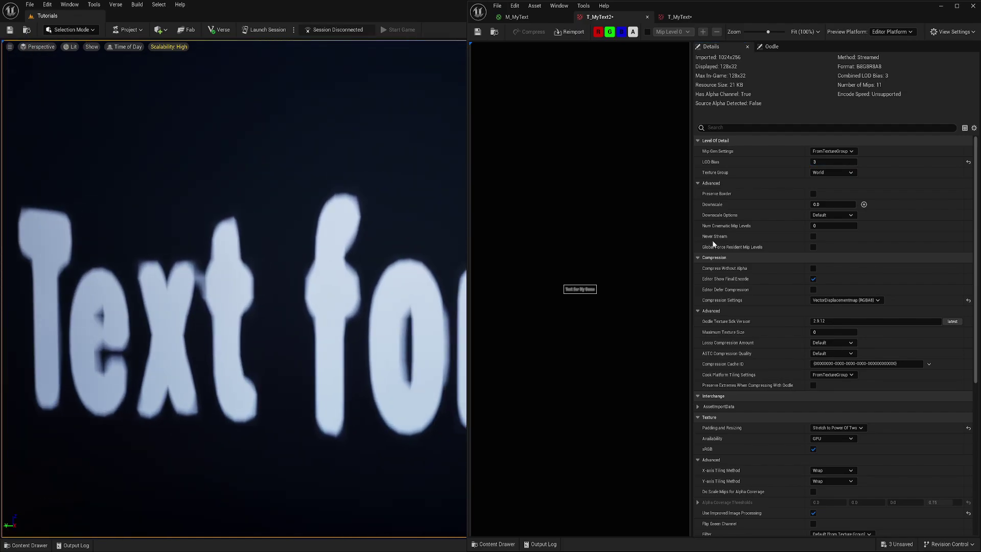
{"action": "left_click", "coordinate": [829, 161]}
{"action": "type", "text": "6"}
{"action": "key", "text": "Return"}
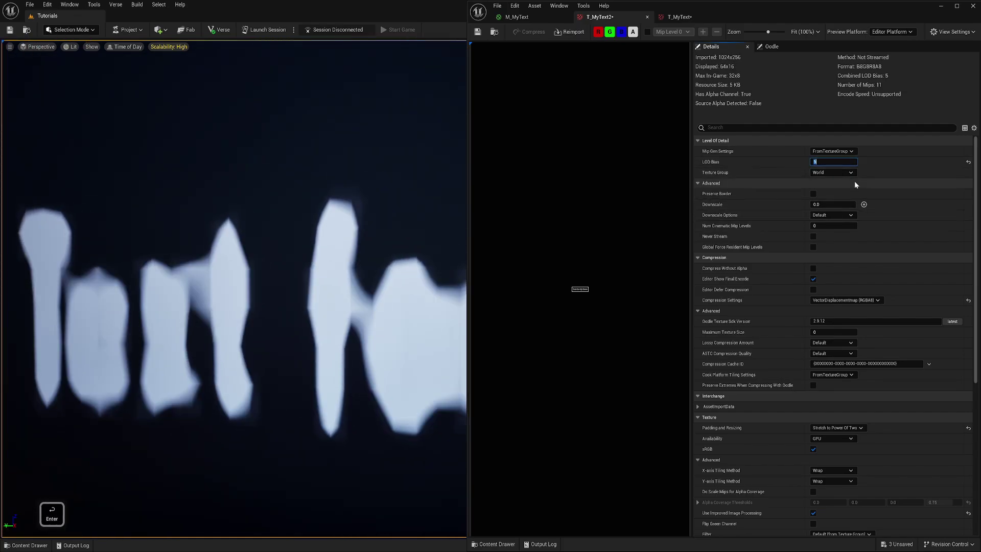
- Examine how the strongly reduced texture distorts the letters across the plane from several distances and angles
{"action": "right_click_drag", "start_coordinate": [327, 266], "coordinate": [357, 265]}
{"action": "key", "text": "d"}
{"action": "key", "text": "s"}
{"action": "key", "text": "w"}
{"action": "key", "text": "a"}
{"action": "mouse_move", "coordinate": [272, 267]}
{"action": "right_mouse_down"}
{"action": "mouse_move", "coordinate": [270, 258]}
{"action": "mouse_move", "coordinate": [272, 267]}
{"action": "right_mouse_up"}
{"action": "key", "text": "w"}
{"action": "key", "text": "d"}
{"action": "key", "text": "s"}
{"action": "key", "text": "d"}
{"action": "key", "text": "a"}
{"action": "key", "text": "w"}
- Set the T_MyText2 texture's LOD bias back to 2
{"action": "left_click", "coordinate": [833, 162]}
{"action": "type", "text": "7"}
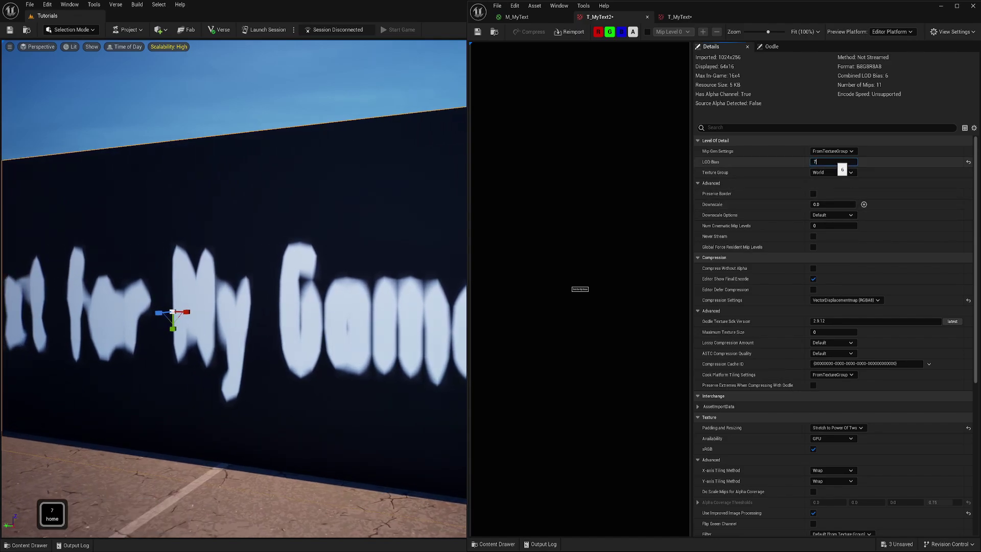
{"action": "key", "text": "BackSpace"}
{"action": "type", "text": "2"}
{"action": "key", "text": "Return"}
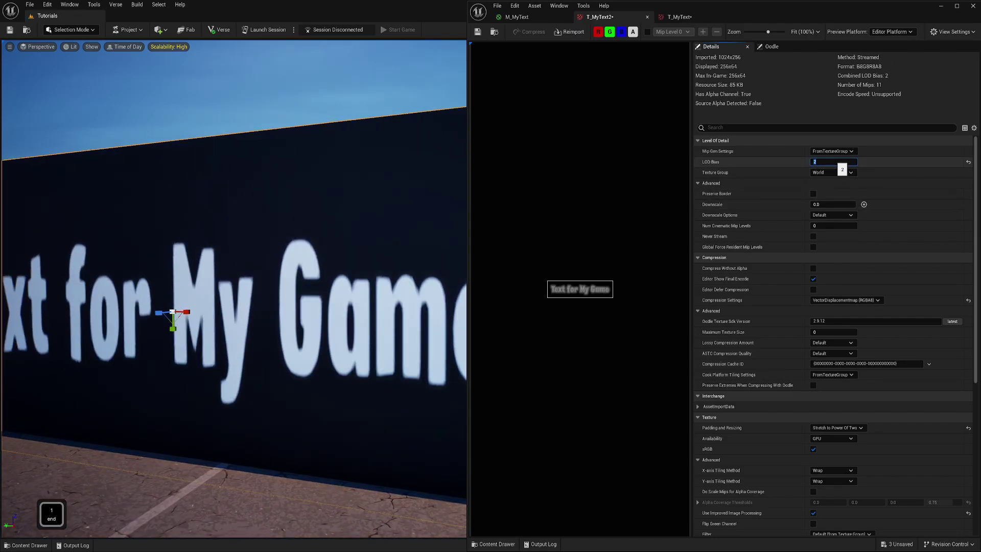
- Compare T_MyText2's dimensions and resource size by alternating its LOD bias between 1 and 0, finishing at 1
{"action": "type", "text": "1"}
{"action": "key", "text": "Return"}
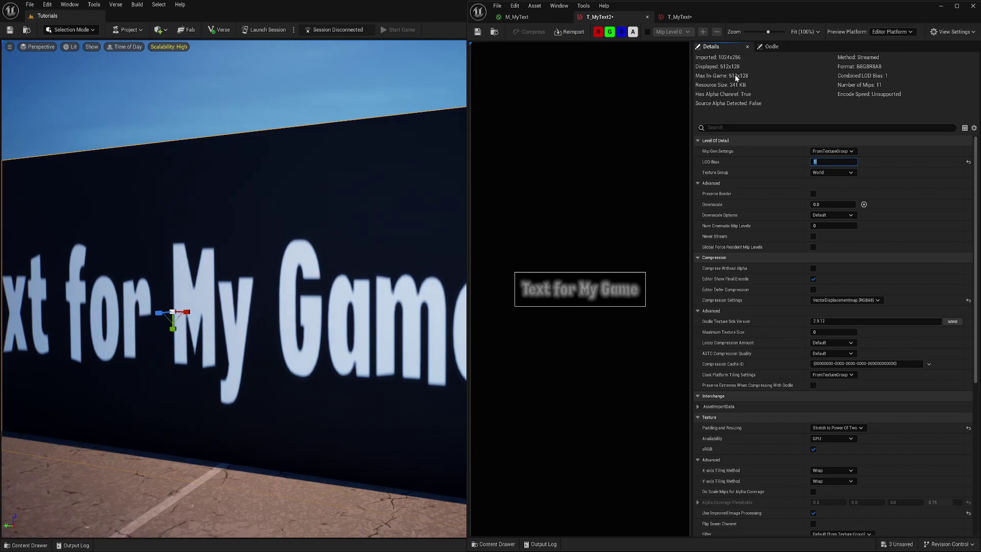
{"action": "type", "text": "0"}
{"action": "key", "text": "Return"}
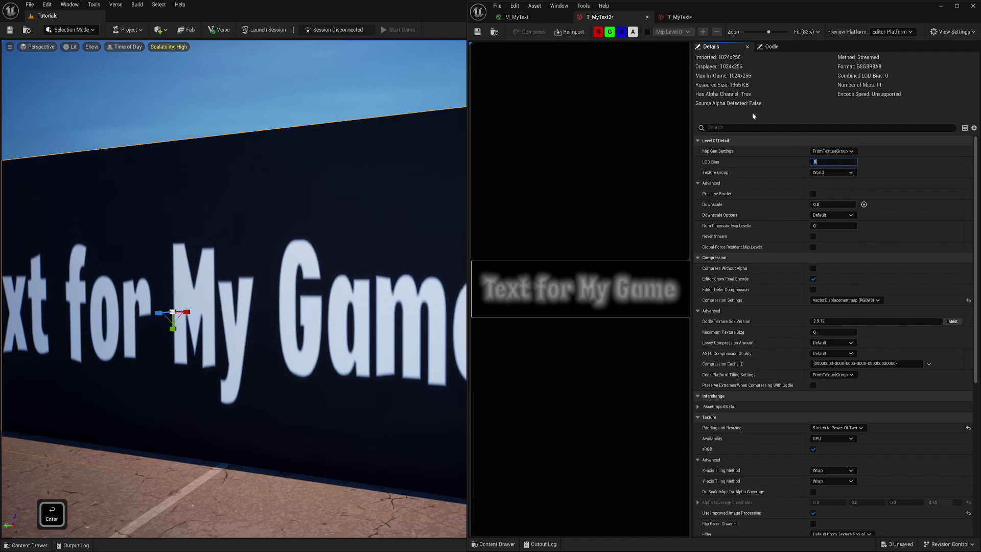
{"action": "type", "text": "1"}
{"action": "key", "text": "Return"}
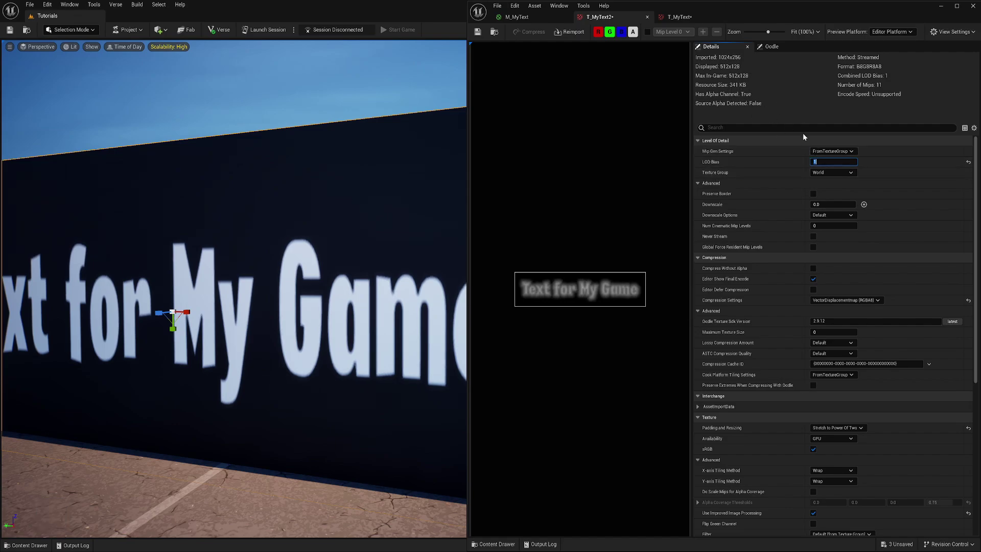
{"action": "type", "text": "0"}
{"action": "key", "text": "Return"}
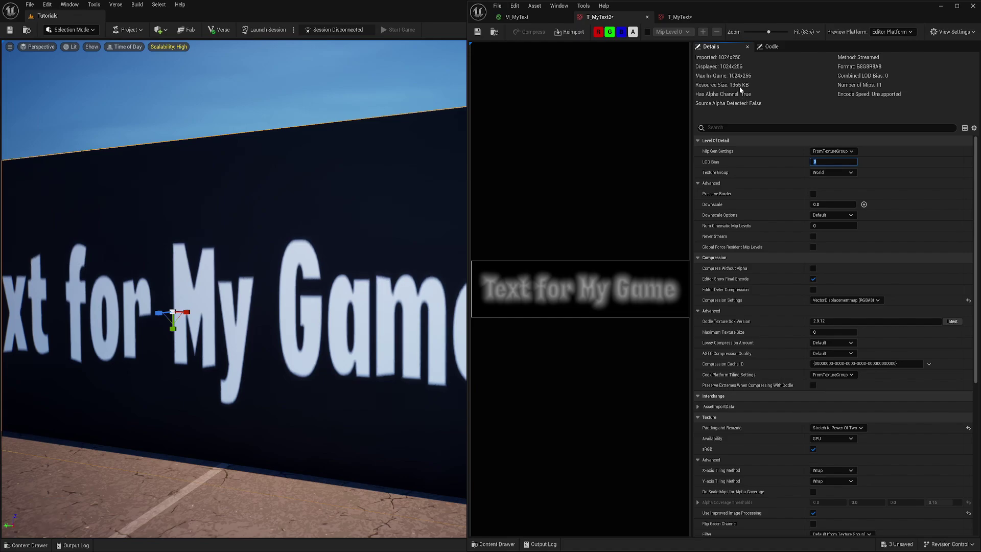
{"action": "type", "text": "1"}
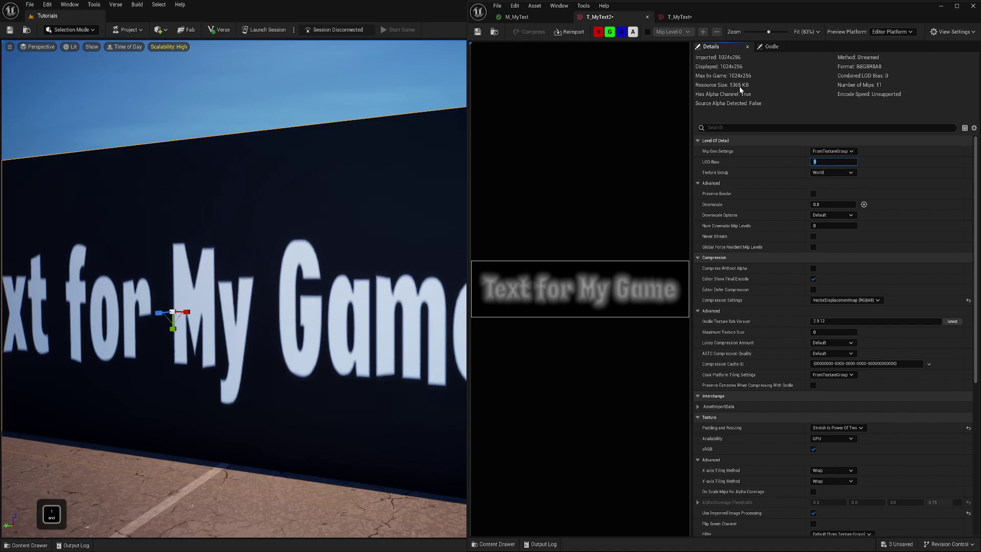
{"action": "key", "text": "Return"}
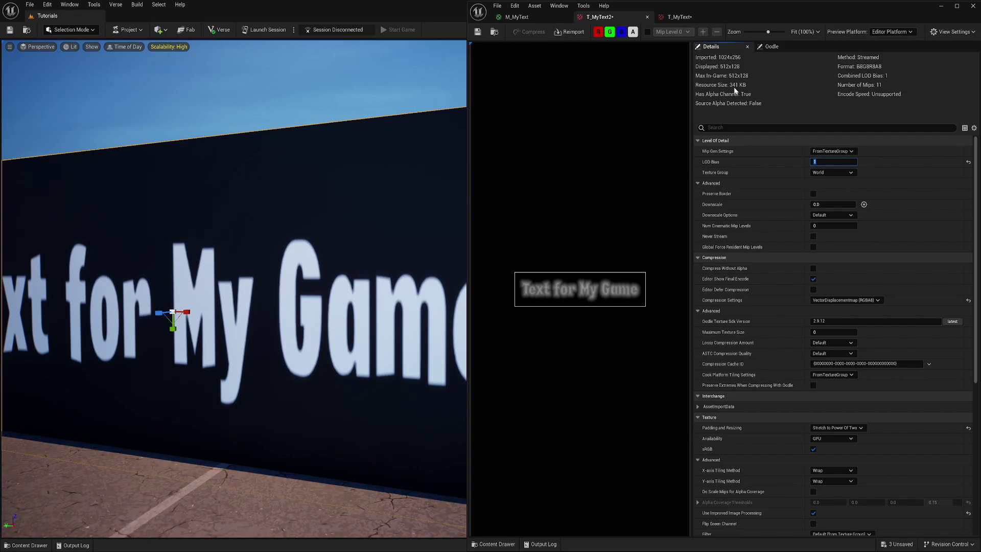
- Return to the M_MyText material and delete the plain text Texture Sample, Lerp and Switch nodes
{"action": "left_click", "coordinate": [516, 17]}
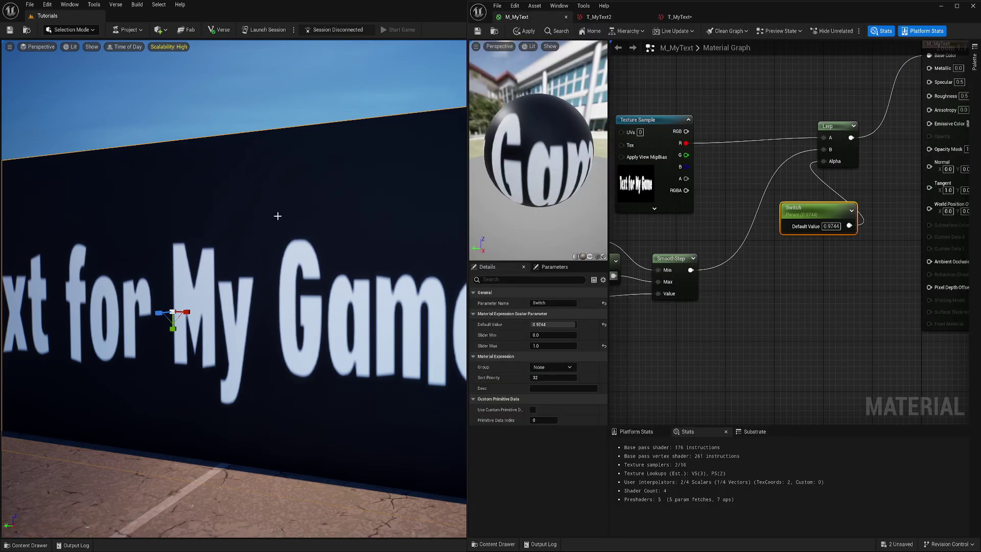
{"action": "key", "text": "d"}
{"action": "key", "text": "w"}
{"action": "key", "text": "a"}
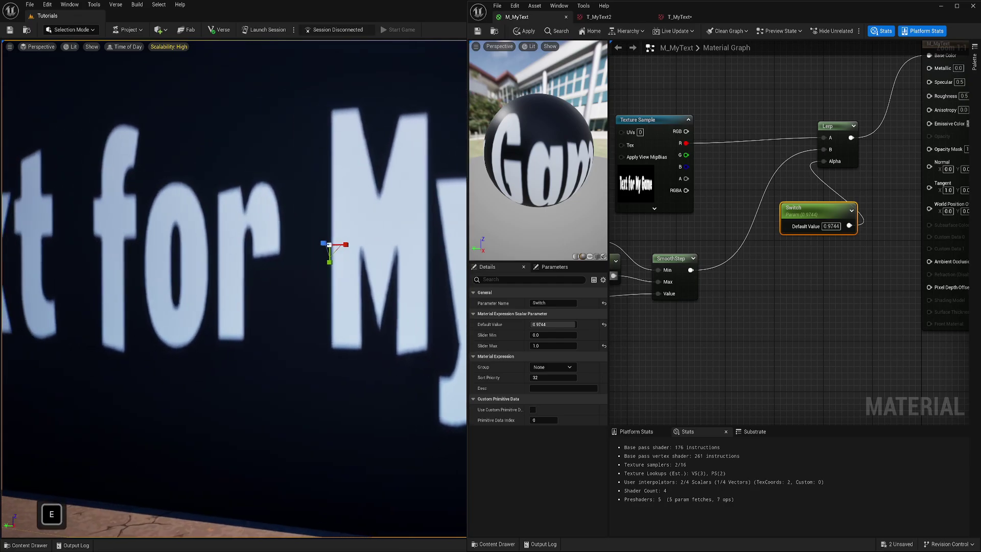
{"action": "left_click", "coordinate": [687, 119]}
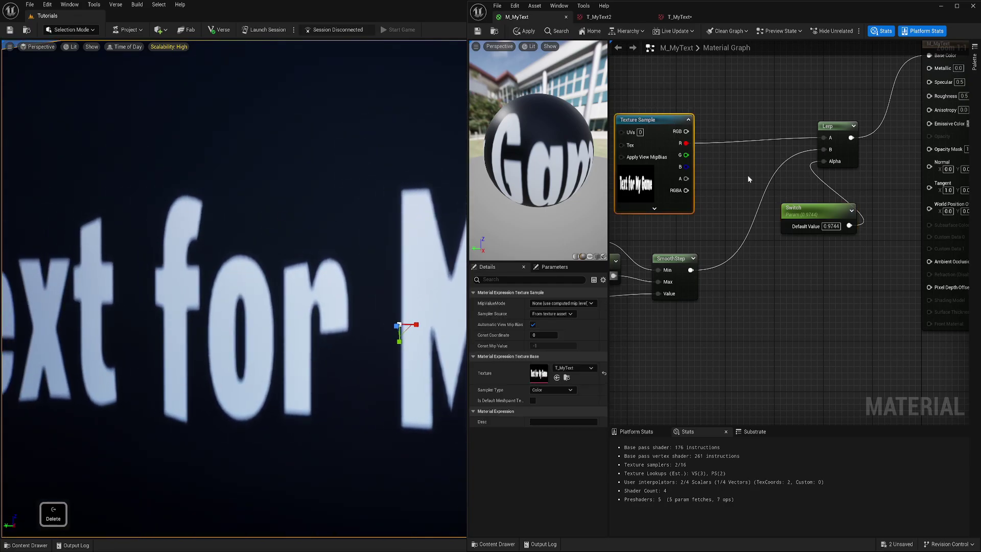
{"action": "key", "text": "Delete"}
{"action": "left_click", "coordinate": [830, 126]}
{"action": "key", "text": "Delete"}
{"action": "left_click_drag", "start_coordinate": [799, 173], "coordinate": [840, 253]}
{"action": "key", "text": "Delete"}
- Select the remaining SmoothStep node network and move it up in the graph, level with the material output
{"action": "right_click_drag", "start_coordinate": [705, 234], "coordinate": [847, 235]}
{"action": "scroll", "coordinate": [845, 234], "scroll_direction": "down", "scroll_amount": 1}
{"action": "left_click_drag", "start_coordinate": [858, 188], "coordinate": [660, 352]}
{"action": "left_click_drag", "start_coordinate": [696, 274], "coordinate": [705, 175]}
{"action": "left_click", "coordinate": [857, 138]}
{"action": "right_click_drag", "start_coordinate": [861, 138], "coordinate": [707, 164]}
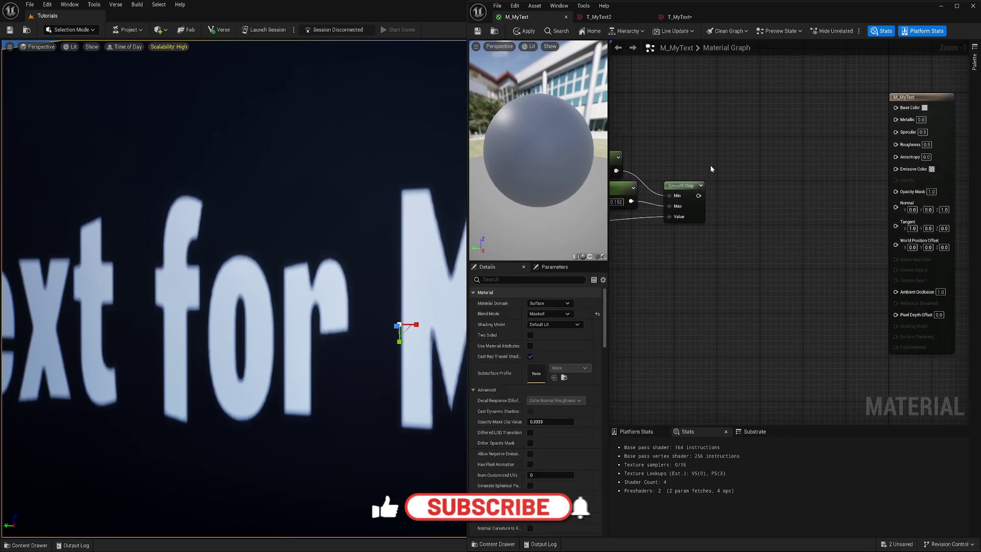
- Add a Saturate node and connect the SmoothStep output to its input
{"action": "right_click", "coordinate": [712, 189]}
{"action": "type", "text": "sat"}
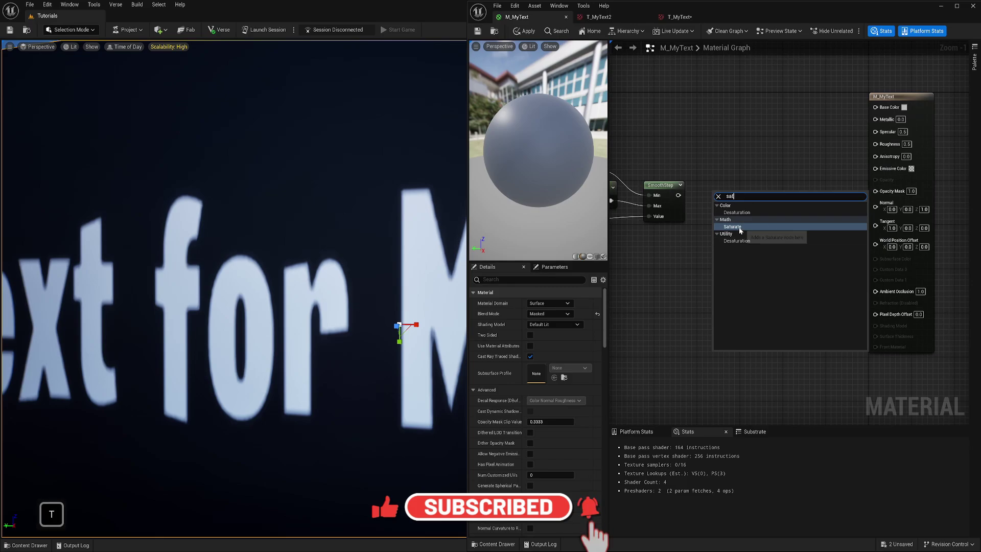
{"action": "left_click", "coordinate": [740, 228]}
{"action": "scroll", "coordinate": [690, 198], "scroll_direction": "up", "scroll_amount": 1}
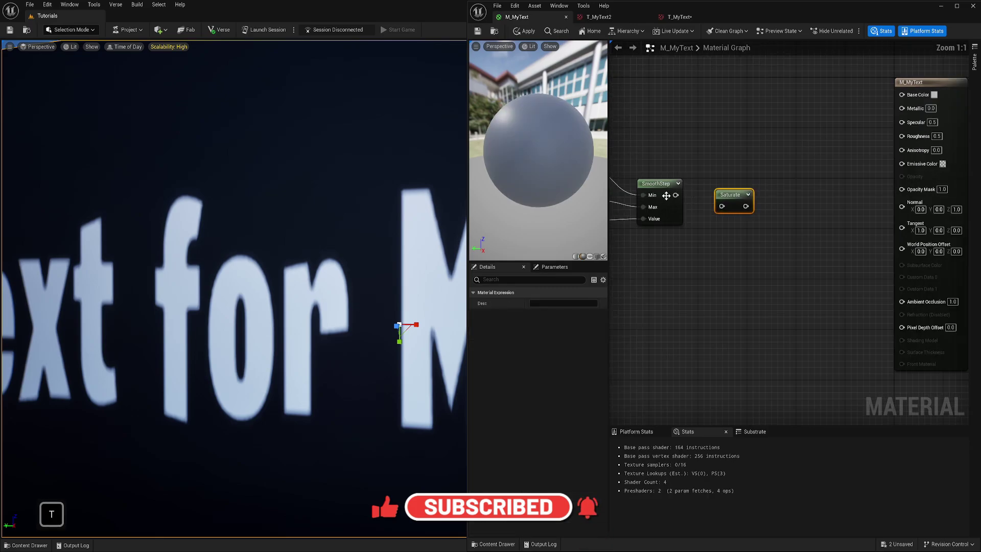
{"action": "left_click_drag", "start_coordinate": [675, 195], "coordinate": [721, 206]}
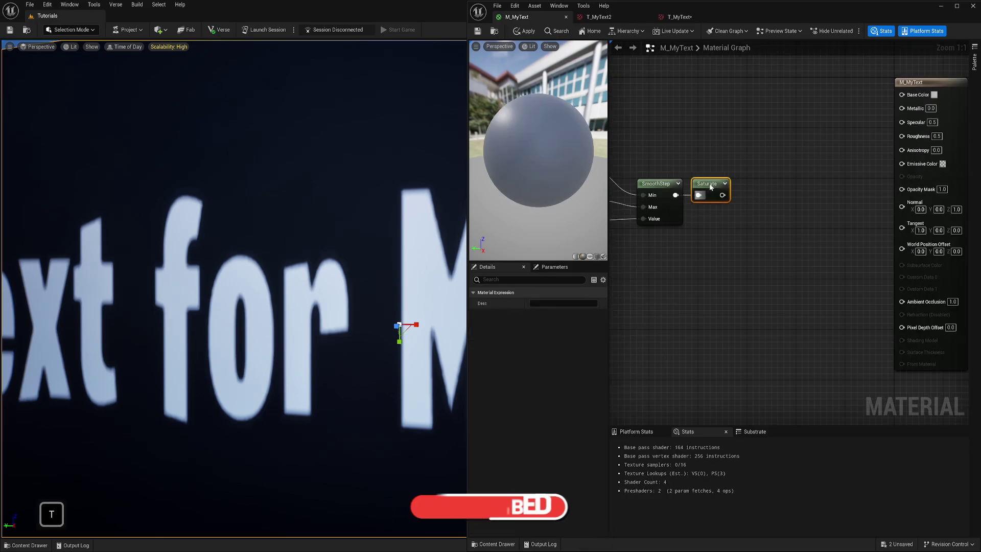
- Tidy the graph by arranging the Min, Max and Texture Sample nodes compactly beside the SmoothStep and Saturate nodes
{"action": "right_click_drag", "start_coordinate": [725, 243], "coordinate": [889, 242]}
{"action": "left_click_drag", "start_coordinate": [741, 157], "coordinate": [716, 120]}
{"action": "left_click_drag", "start_coordinate": [730, 191], "coordinate": [657, 173]}
{"action": "left_click_drag", "start_coordinate": [721, 127], "coordinate": [692, 142]}
{"action": "left_click_drag", "start_coordinate": [836, 194], "coordinate": [784, 189]}
{"action": "left_click_drag", "start_coordinate": [895, 190], "coordinate": [849, 184]}
{"action": "right_click_drag", "start_coordinate": [853, 219], "coordinate": [813, 211]}
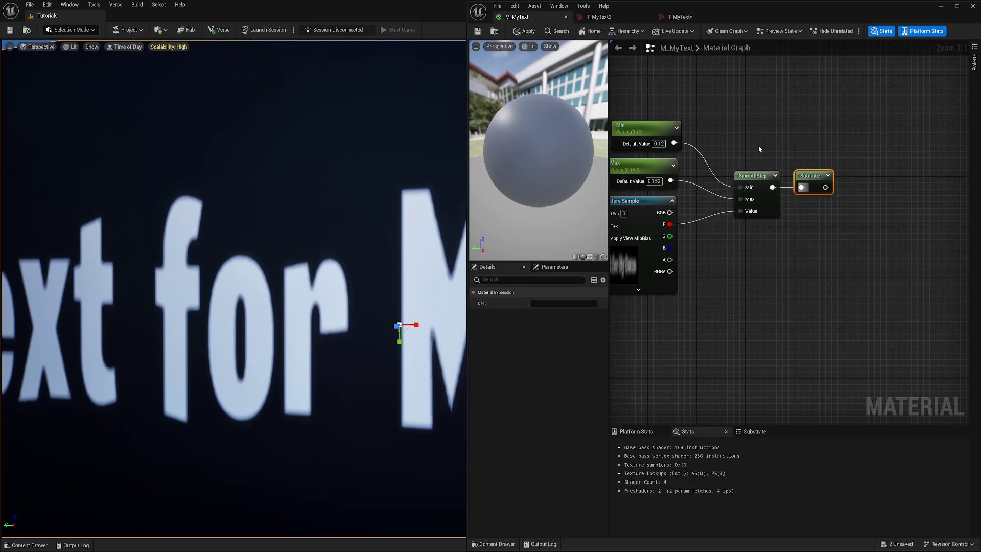
- Duplicate the SmoothStep and Saturate nodes together and place the copies above the originals
{"action": "left_click_drag", "start_coordinate": [820, 217], "coordinate": [821, 217]}
{"action": "right_click_drag", "start_coordinate": [820, 217], "coordinate": [753, 206]}
{"action": "key", "text": "ctrl+c"}
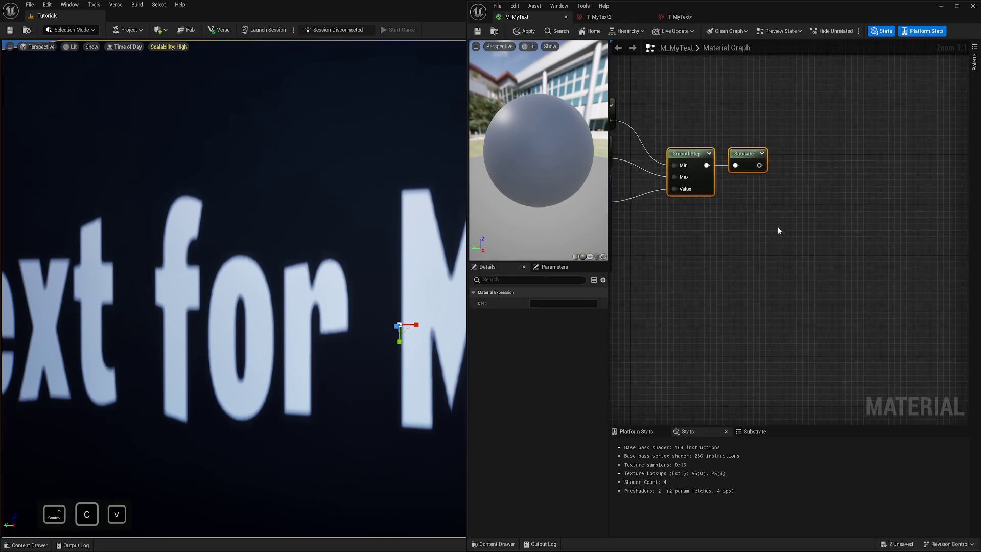
{"action": "key", "text": "ctrl+v"}
{"action": "left_click_drag", "start_coordinate": [781, 229], "coordinate": [751, 240]}
{"action": "right_click_drag", "start_coordinate": [716, 225], "coordinate": [738, 270]}
{"action": "left_click_drag", "start_coordinate": [772, 283], "coordinate": [772, 108]}
- Connect the first SmoothStep's output to the duplicated SmoothStep's Value input and space the duplicated Saturate further from it
{"action": "right_click_drag", "start_coordinate": [744, 217], "coordinate": [723, 259]}
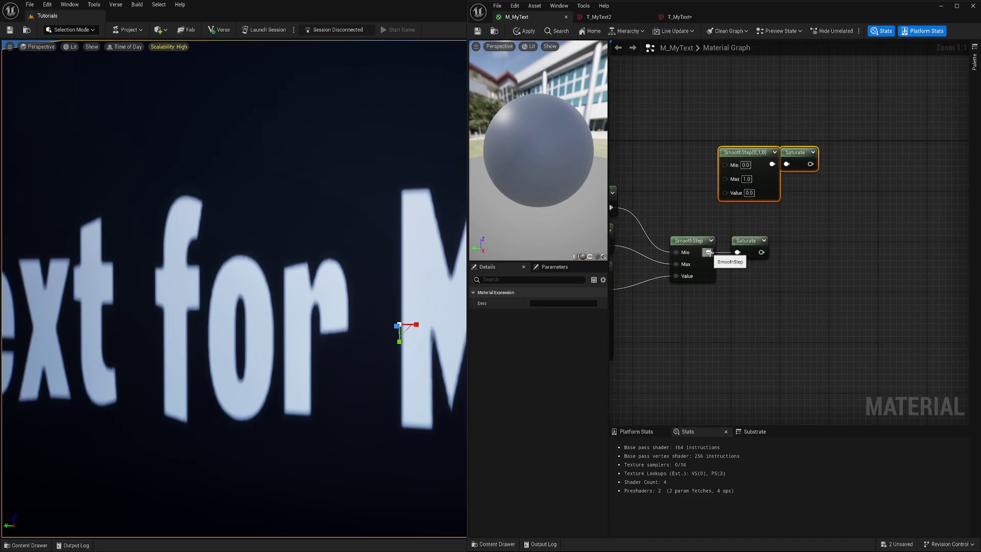
{"action": "left_click_drag", "start_coordinate": [708, 253], "coordinate": [726, 192]}
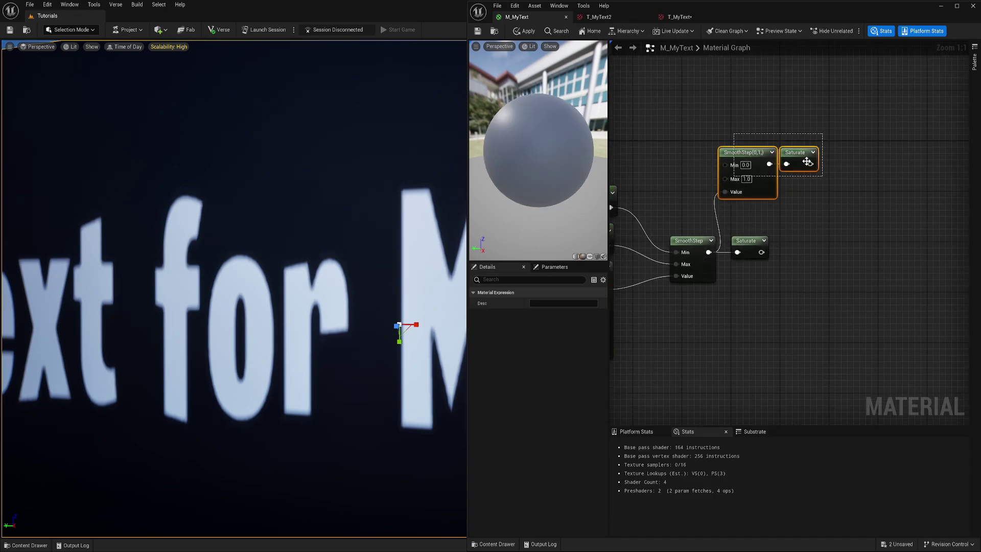
{"action": "mouse_move", "coordinate": [806, 159]}
{"action": "left_mouse_down"}
{"action": "mouse_move", "coordinate": [824, 158]}
{"action": "mouse_move", "coordinate": [818, 166]}
{"action": "left_mouse_up"}
{"action": "left_click", "coordinate": [832, 206]}
{"action": "right_click_drag", "start_coordinate": [832, 206], "coordinate": [788, 221]}
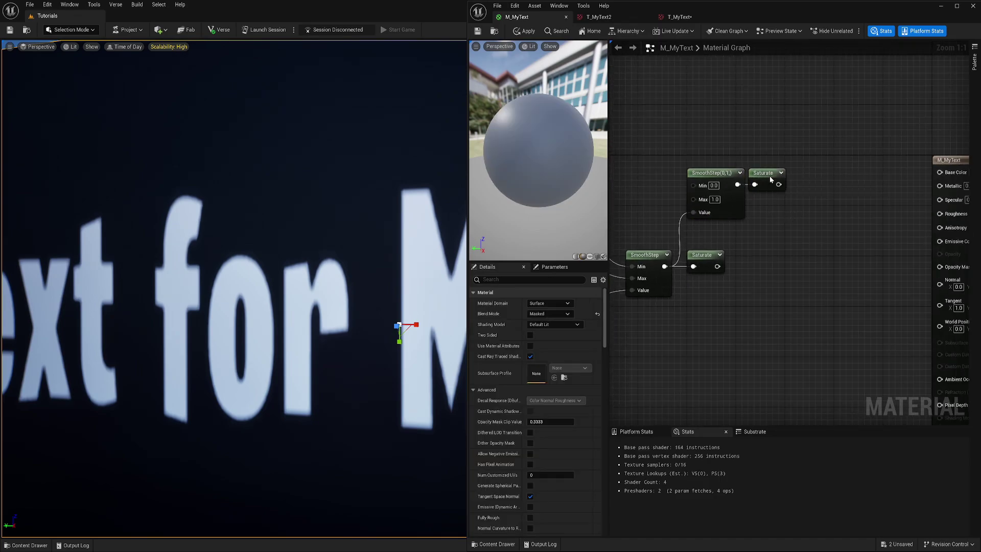
{"action": "left_click_drag", "start_coordinate": [771, 180], "coordinate": [789, 178]}
{"action": "right_click_drag", "start_coordinate": [787, 201], "coordinate": [850, 234]}
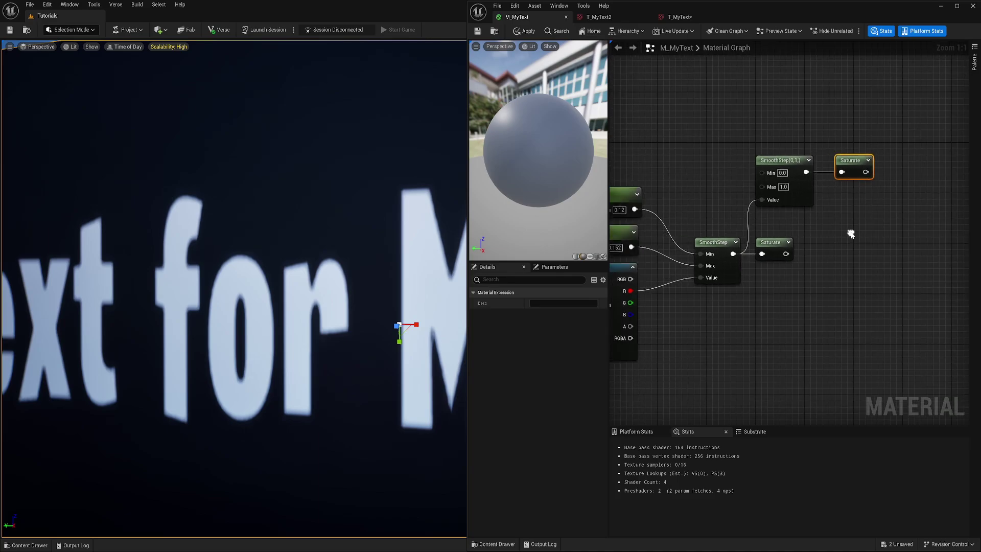
{"action": "right_click_drag", "start_coordinate": [781, 190], "coordinate": [852, 200]}
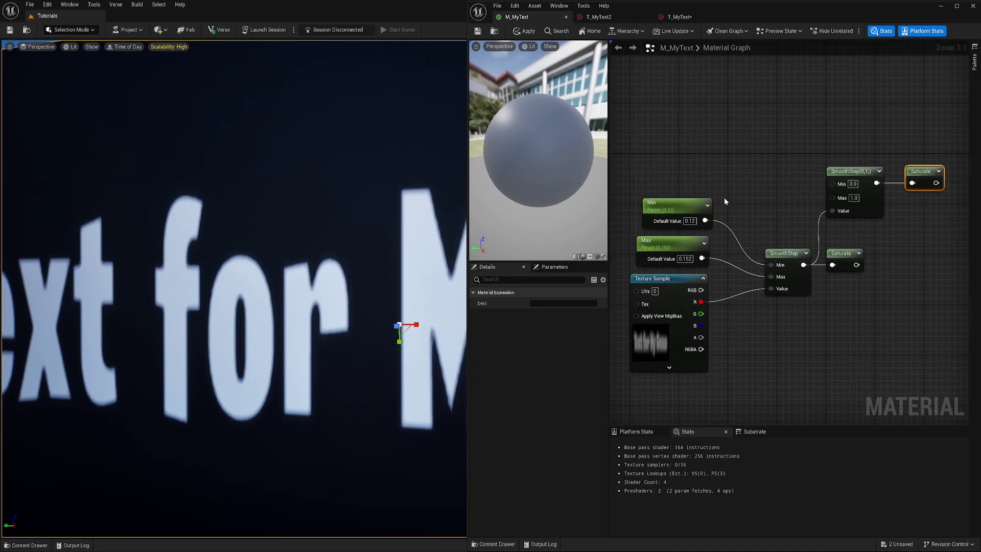
- Rename the Min and Max parameters to Text Min and Text Max
{"action": "left_click", "coordinate": [668, 207]}
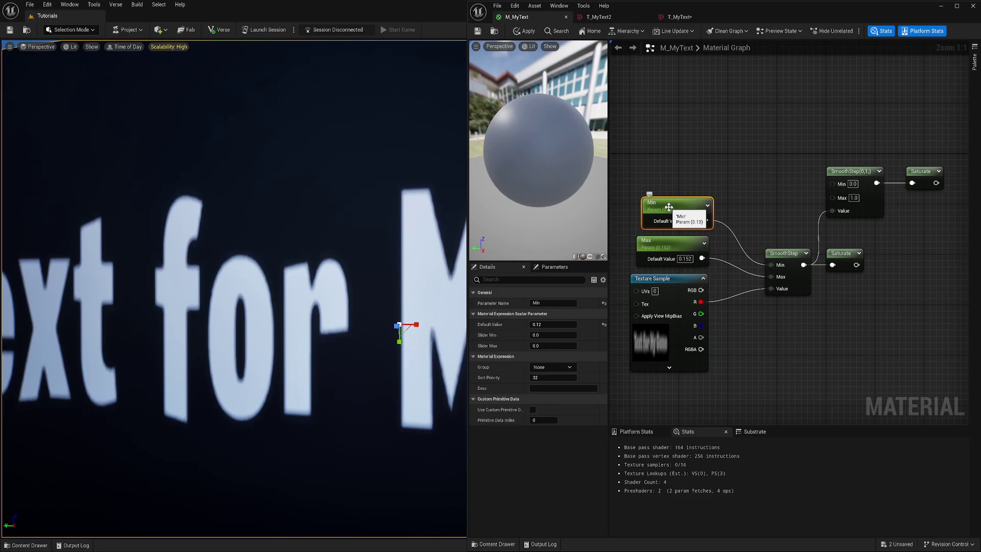
{"action": "left_click", "coordinate": [533, 303]}
{"action": "type", "text": "Text"}
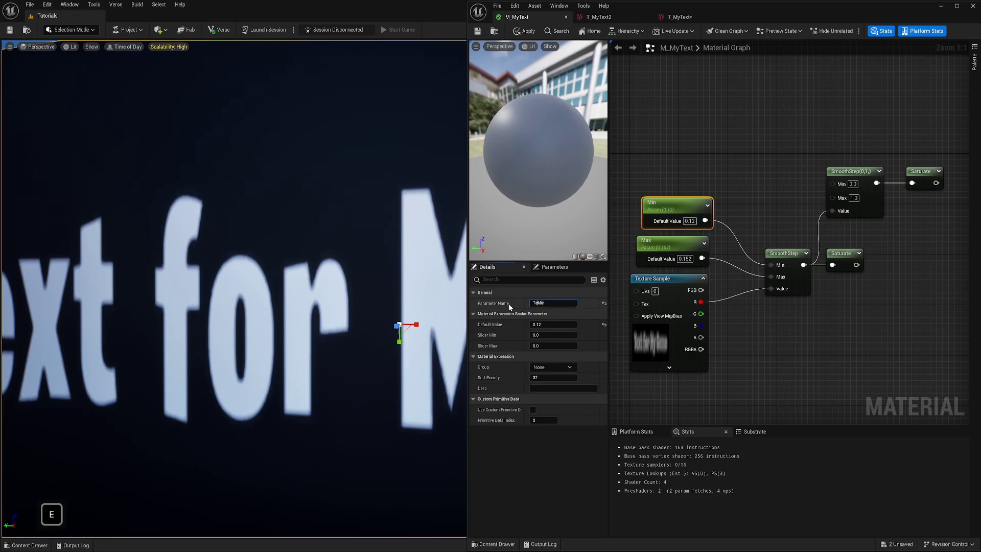
{"action": "key", "text": "Return"}
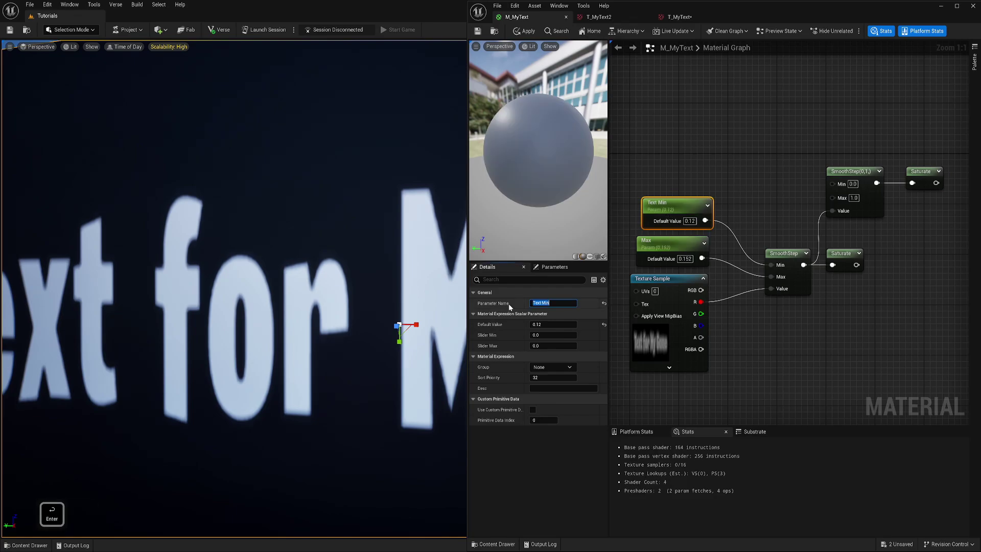
{"action": "left_click", "coordinate": [664, 244]}
{"action": "left_click", "coordinate": [544, 303]}
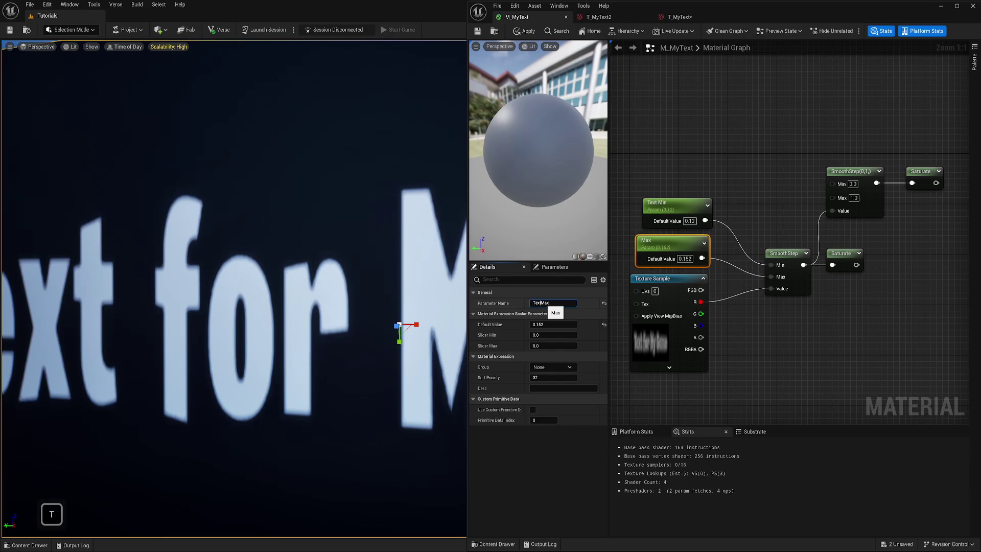
{"action": "left_click", "coordinate": [780, 209]}
- Add two scalar parameters named Outline Min and Outline Max near the duplicated SmoothStep node
{"action": "key", "text": "s"}
{"action": "left_click", "coordinate": [725, 137]}
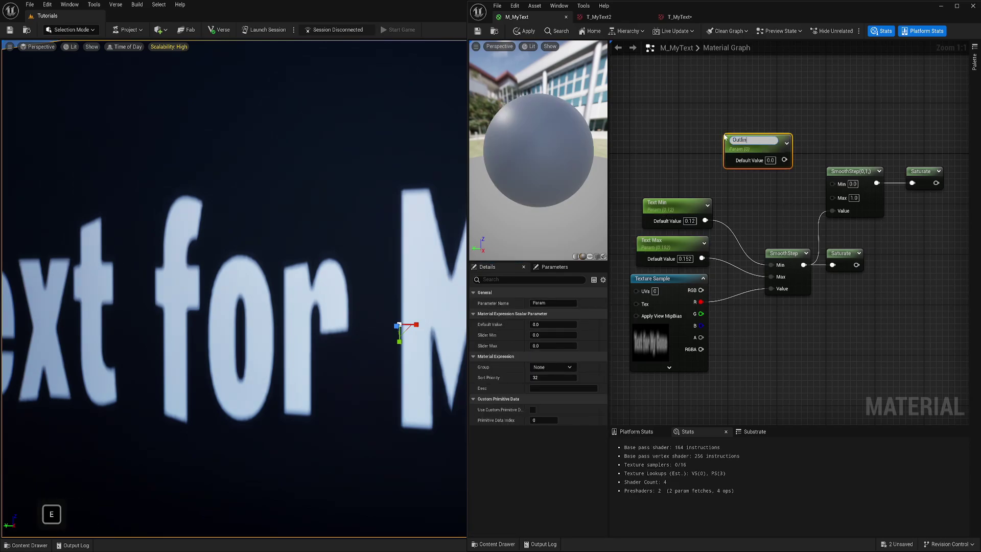
{"action": "type", "text": "Outline Min"}
{"action": "key", "text": "Return"}
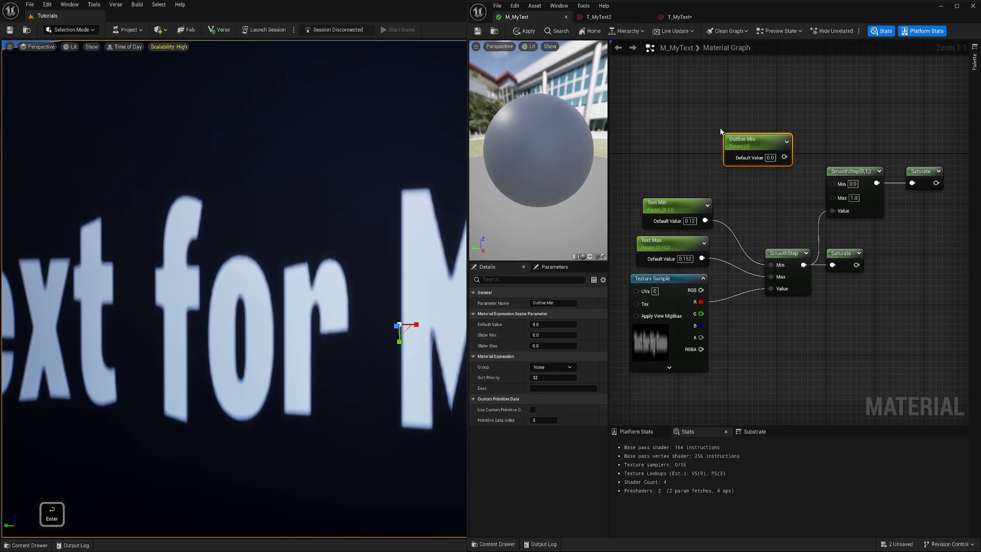
{"action": "key", "text": "s"}
{"action": "left_click", "coordinate": [745, 197]}
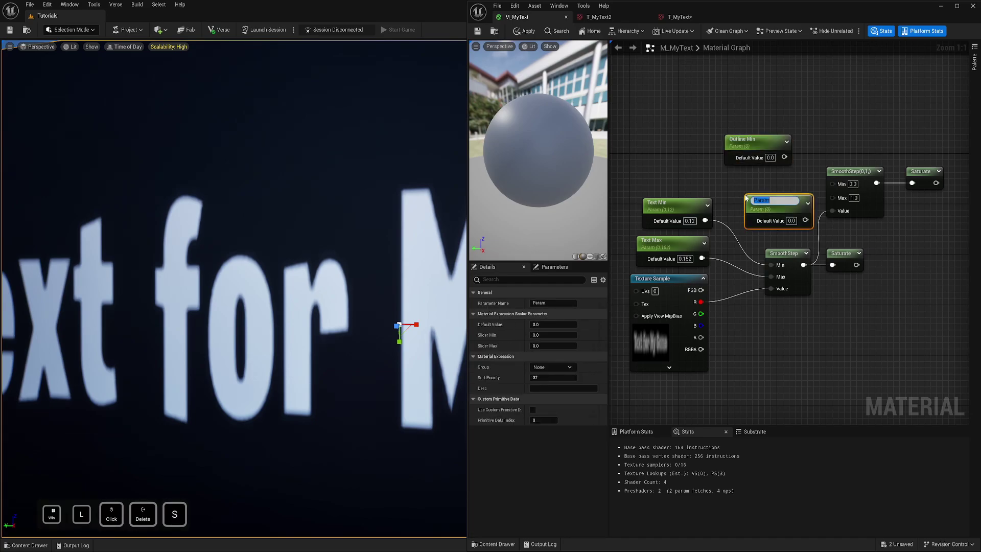
{"action": "type", "text": "P"}
{"action": "key", "text": "BackSpace"}
{"action": "type", "text": "Outline Max"}
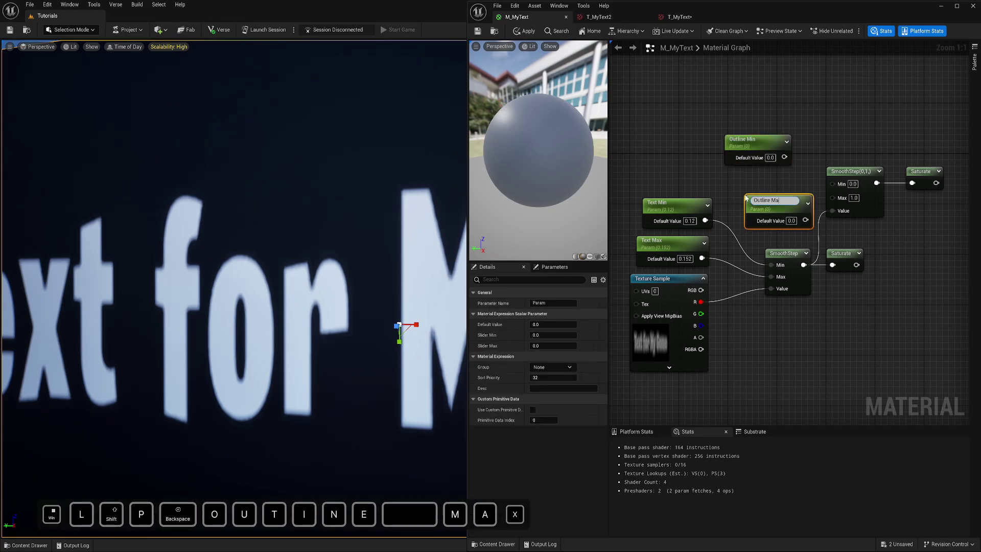
{"action": "key", "text": "Return"}
- Connect Outline Min and Outline Max to the upper SmoothStep's Min and Max inputs, stacking both parameters beside it
{"action": "left_click_drag", "start_coordinate": [789, 203], "coordinate": [834, 197]}
{"action": "left_click_drag", "start_coordinate": [832, 184], "coordinate": [785, 157]}
{"action": "left_click_drag", "start_coordinate": [781, 143], "coordinate": [785, 144]}
- Add a Max node and connect the upper Saturate to its A input and the lower Saturate to B
{"action": "right_click_drag", "start_coordinate": [919, 208], "coordinate": [828, 212]}
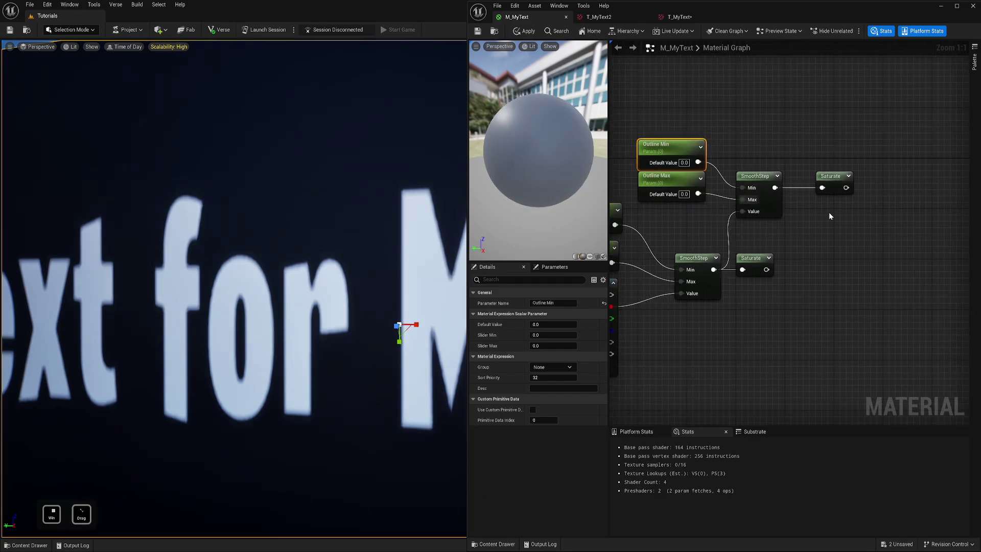
{"action": "left_click", "coordinate": [850, 233]}
{"action": "right_click", "coordinate": [875, 232]}
{"action": "type", "text": "max"}
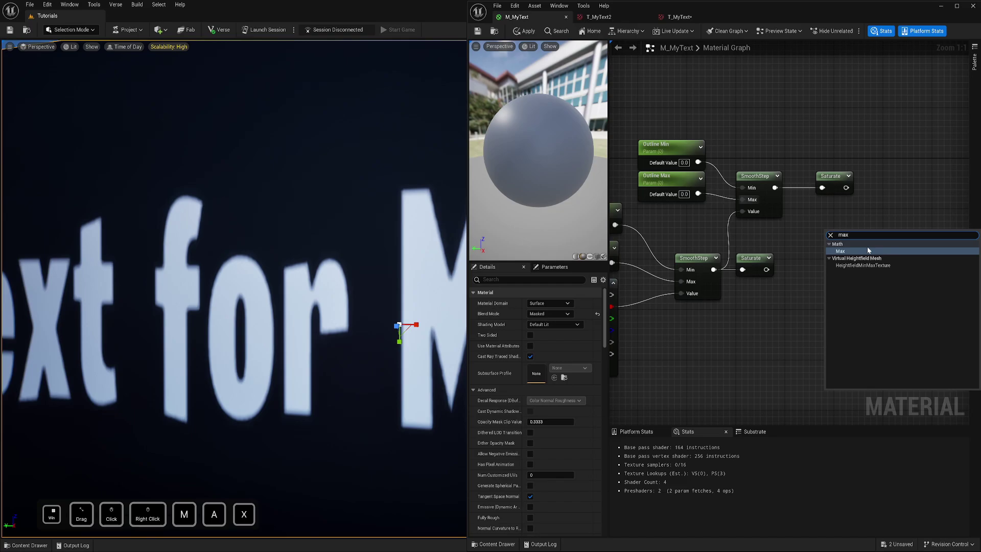
{"action": "left_click", "coordinate": [867, 251]}
{"action": "left_click_drag", "start_coordinate": [766, 269], "coordinate": [863, 261]}
- Connect the Max node's output to the material's Opacity Mask
{"action": "right_click_drag", "start_coordinate": [879, 244], "coordinate": [792, 247]}
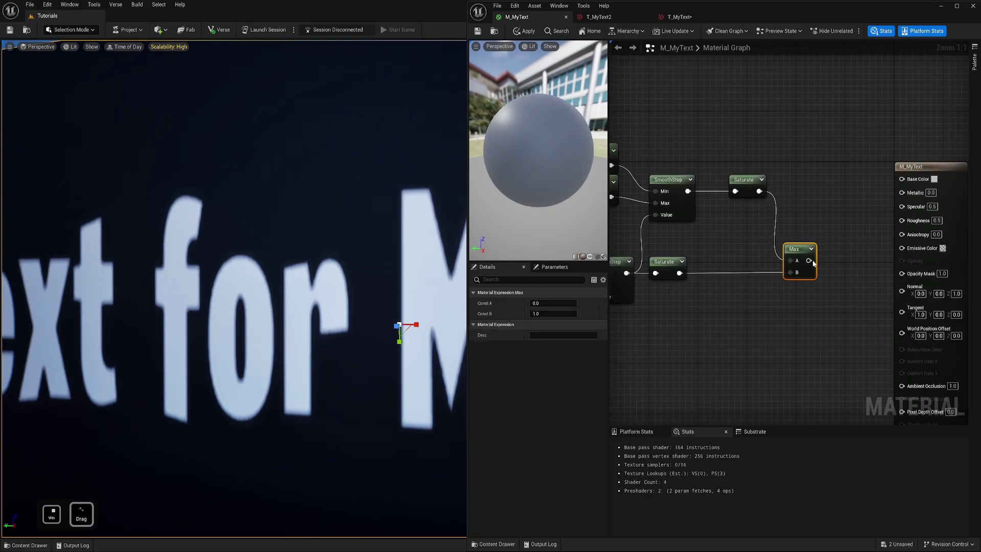
{"action": "left_click_drag", "start_coordinate": [812, 262], "coordinate": [889, 264]}
{"action": "right_click_drag", "start_coordinate": [814, 294], "coordinate": [893, 286]}
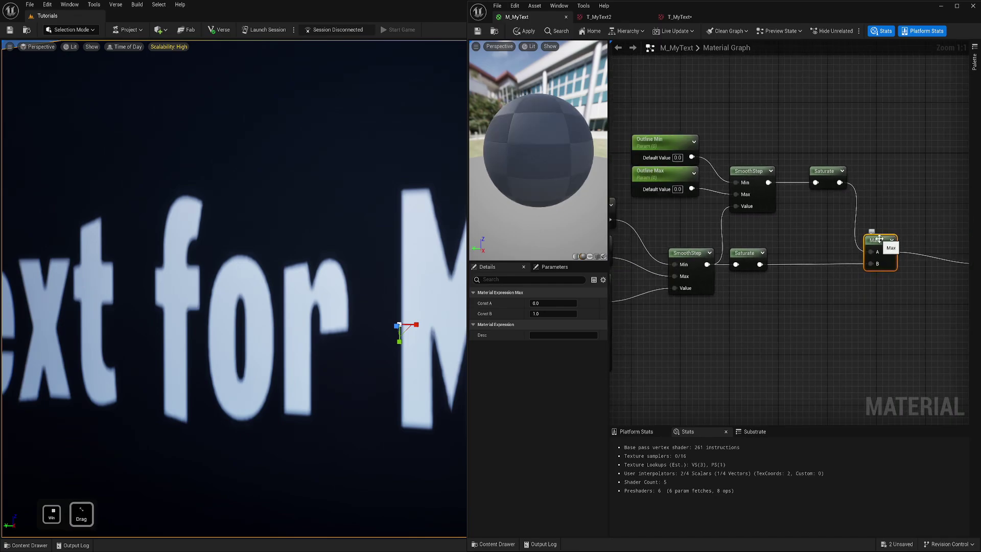
{"action": "right_click_drag", "start_coordinate": [815, 233], "coordinate": [747, 250]}
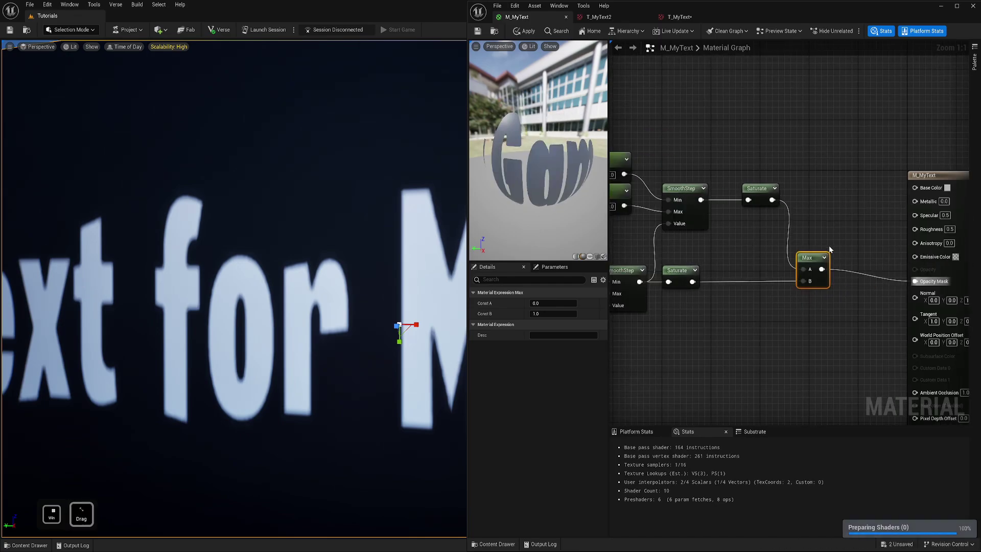
- Add a Lerp node, feed its Alpha from the upper Saturate and connect its output to the material's Base Color
{"action": "right_click_drag", "start_coordinate": [829, 248], "coordinate": [775, 252]}
{"action": "left_click_drag", "start_coordinate": [714, 211], "coordinate": [696, 193]}
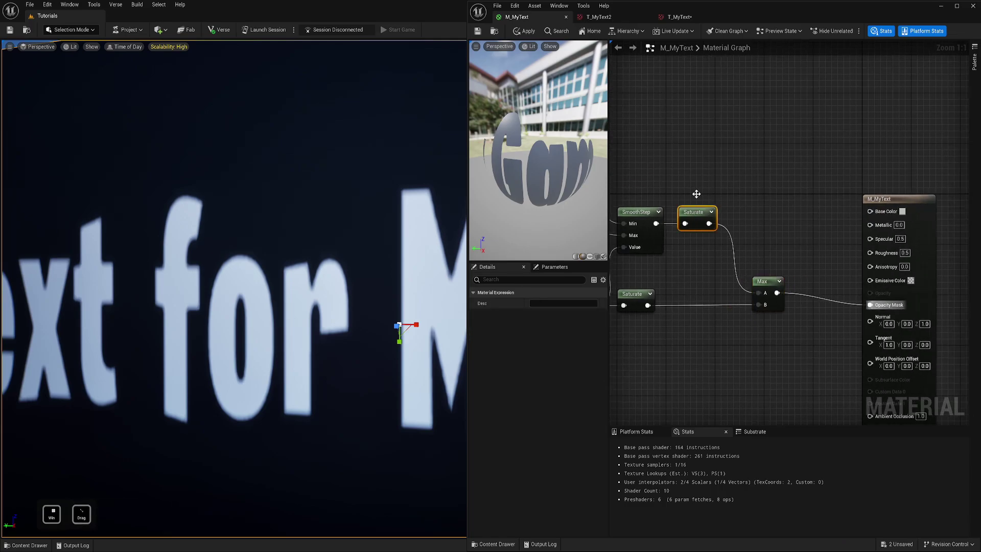
{"action": "right_click_drag", "start_coordinate": [651, 196], "coordinate": [780, 221]}
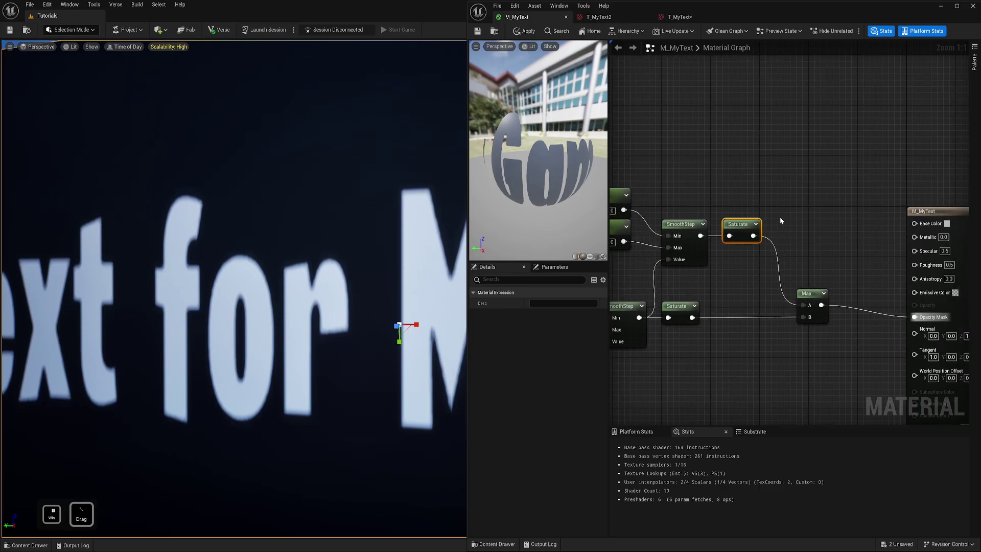
{"action": "key", "text": "l"}
{"action": "left_click", "coordinate": [839, 181]}
{"action": "left_click_drag", "start_coordinate": [754, 235], "coordinate": [850, 228]}
{"action": "left_click_drag", "start_coordinate": [875, 198], "coordinate": [873, 230]}
- Add a three-component constant, convert it to a parameter named Outline Color and place it near the top of the graph
{"action": "right_click_drag", "start_coordinate": [756, 179], "coordinate": [802, 201]}
{"action": "key", "text": "3"}
{"action": "left_click", "coordinate": [783, 146]}
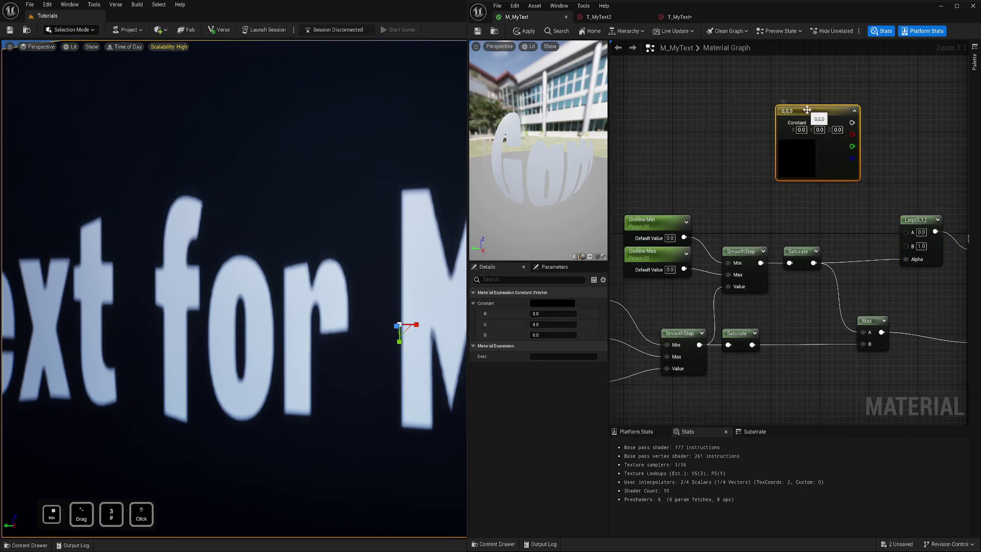
{"action": "right_click", "coordinate": [805, 109]}
{"action": "left_click", "coordinate": [842, 135]}
{"action": "type", "text": "Outline C"}
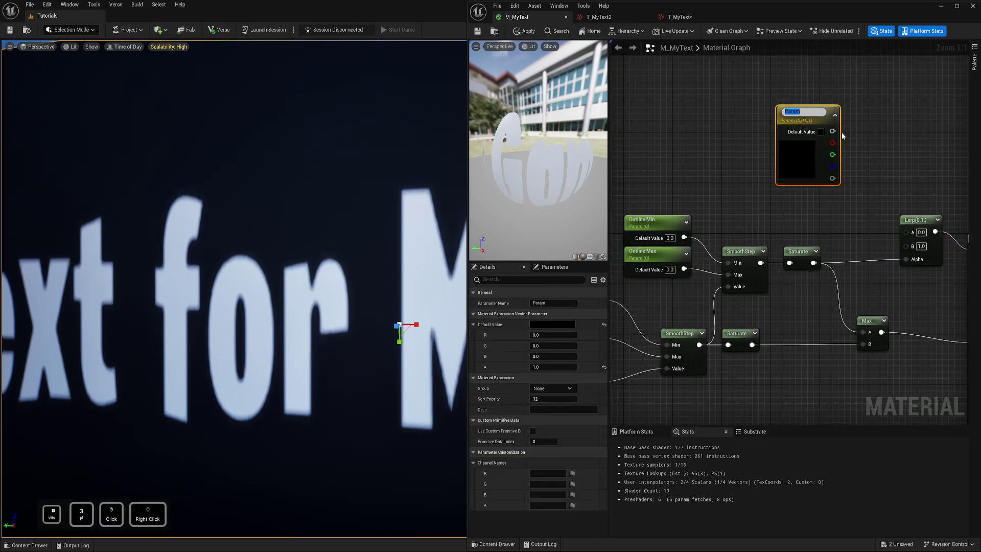
{"action": "type", "text": "Color"}
{"action": "key", "text": "Return"}
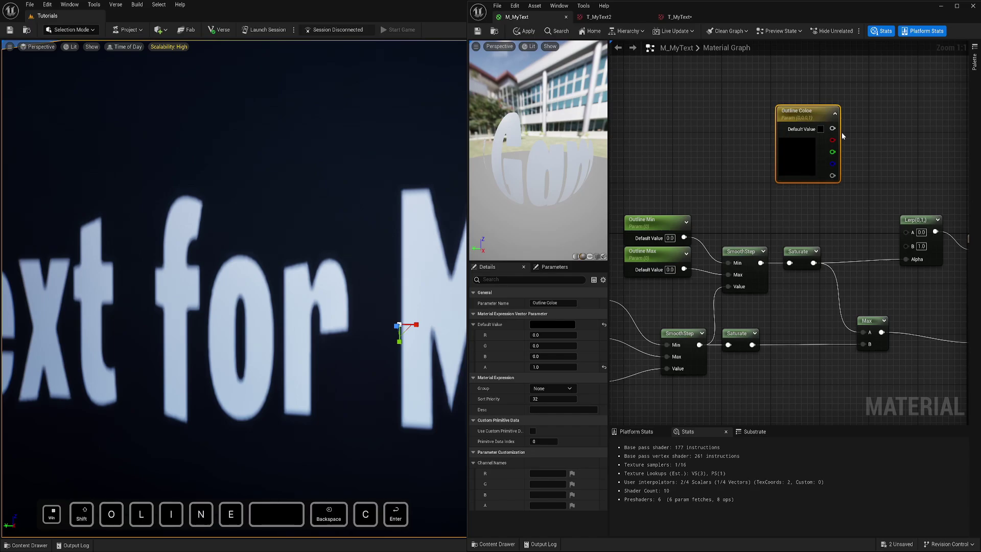
{"action": "left_click", "coordinate": [556, 302]}
{"action": "left_click_drag", "start_coordinate": [792, 161], "coordinate": [800, 106]}
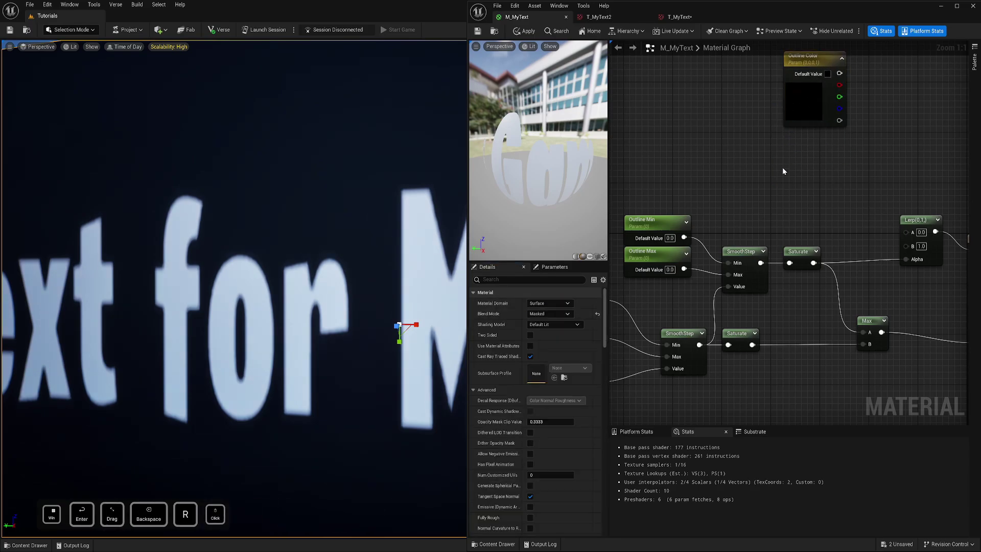
{"action": "key", "text": "s"}
{"action": "left_click", "coordinate": [783, 170]}
{"action": "key", "text": "Return"}
{"action": "key", "text": "Delete"}
- Add a three-component constant below Outline Color and convert it to a parameter named Text Color
{"action": "key", "text": "3"}
{"action": "left_click", "coordinate": [801, 163]}
{"action": "right_click", "coordinate": [814, 164]}
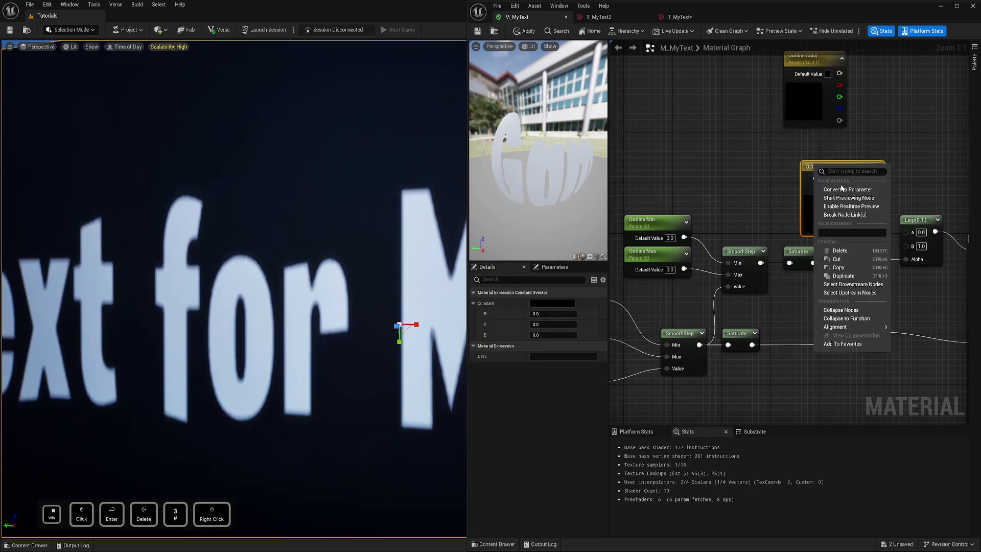
{"action": "left_click", "coordinate": [846, 189]}
{"action": "type", "text": "Text Color"}
{"action": "key", "text": "Return"}
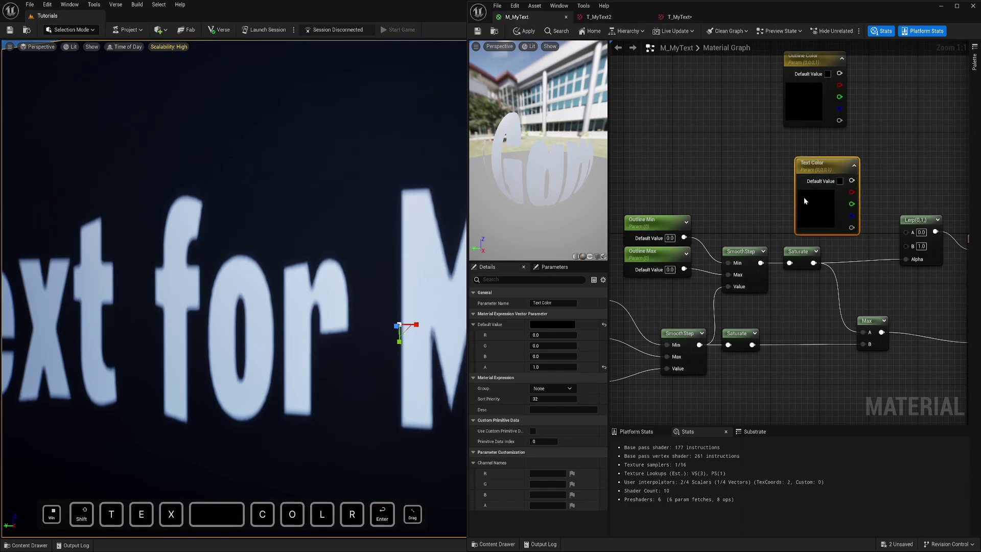
{"action": "left_click_drag", "start_coordinate": [830, 175], "coordinate": [819, 156]}
- Set Text Color's default value to white and connect it to the Lerp's B input
{"action": "left_click", "coordinate": [551, 324]}
{"action": "left_click_drag", "start_coordinate": [665, 427], "coordinate": [666, 354]}
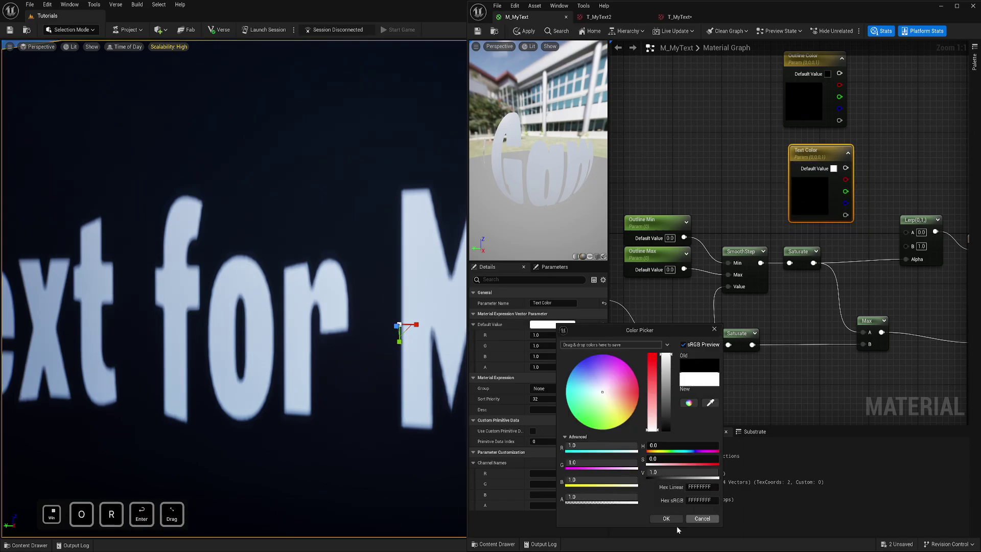
{"action": "left_click", "coordinate": [666, 518]}
{"action": "left_click_drag", "start_coordinate": [845, 168], "coordinate": [905, 245]}
- Connect Outline Color to the Lerp's A input and set its default to cyan, with R 0, G about 0.72 and B 1
{"action": "left_click", "coordinate": [810, 102]}
{"action": "left_click_drag", "start_coordinate": [810, 104], "coordinate": [816, 120]}
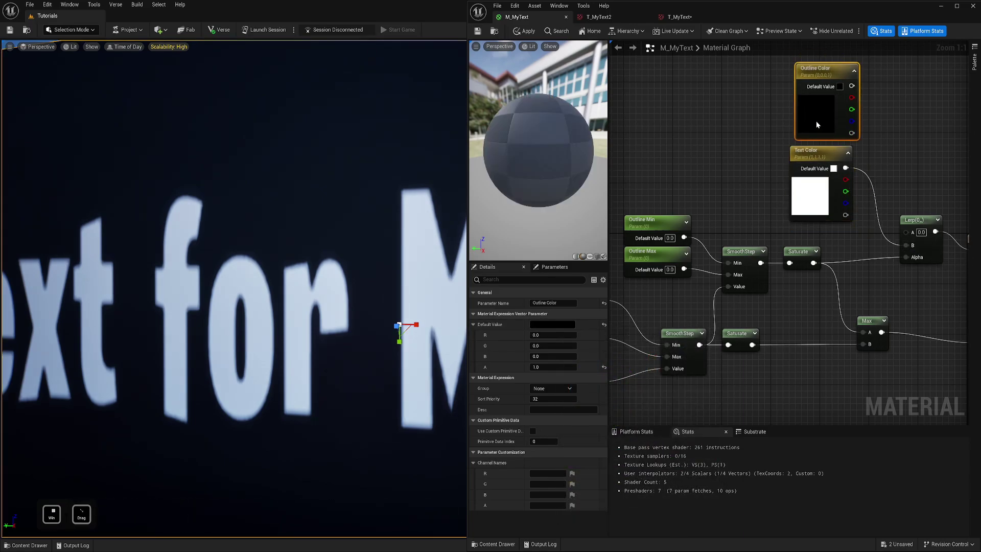
{"action": "left_click_drag", "start_coordinate": [845, 86], "coordinate": [906, 232]}
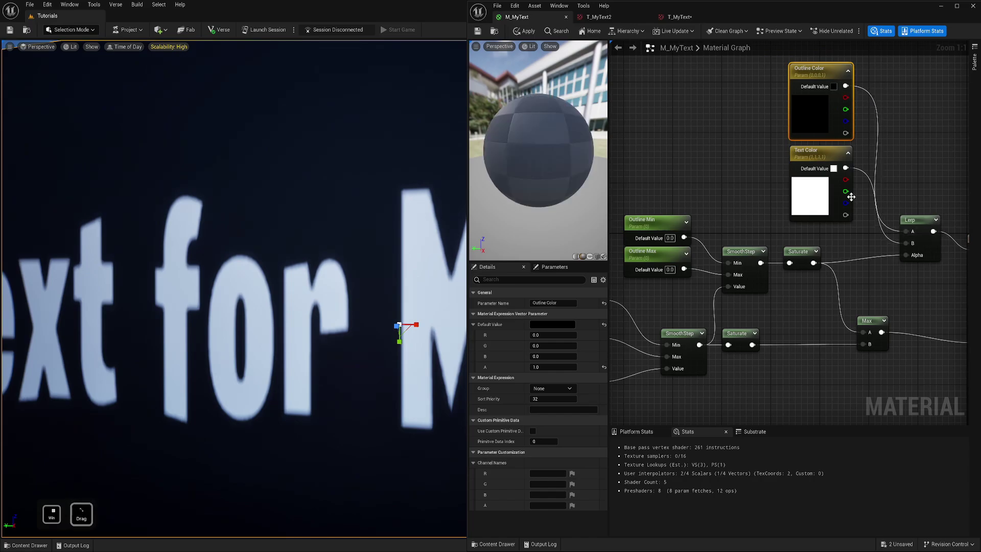
{"action": "left_click", "coordinate": [565, 324]}
{"action": "left_click_drag", "start_coordinate": [582, 386], "coordinate": [566, 383]}
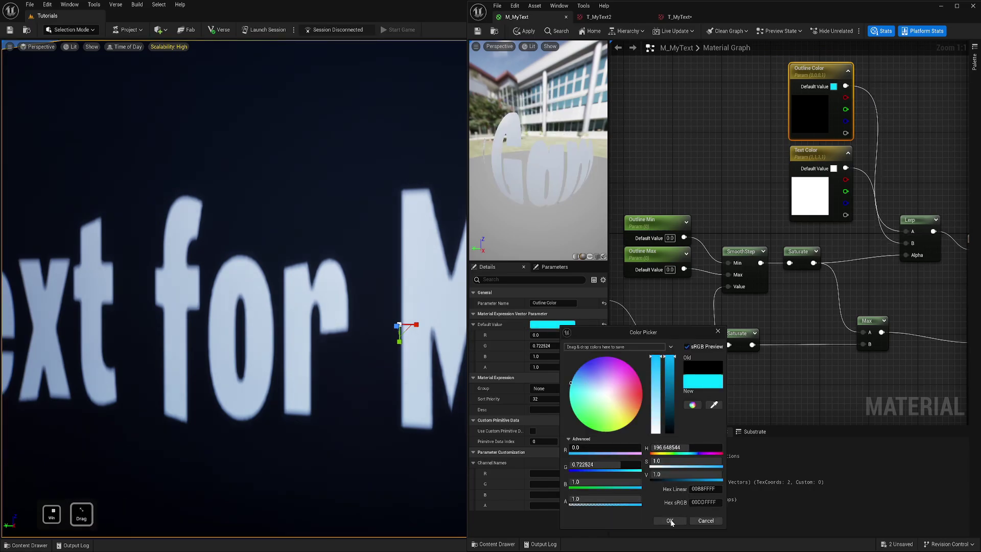
{"action": "left_click", "coordinate": [668, 520]}
- Save the material, clear the selection in the level and inspect the text there
{"action": "right_click_drag", "start_coordinate": [800, 203], "coordinate": [862, 169]}
{"action": "left_click", "coordinate": [476, 32]}
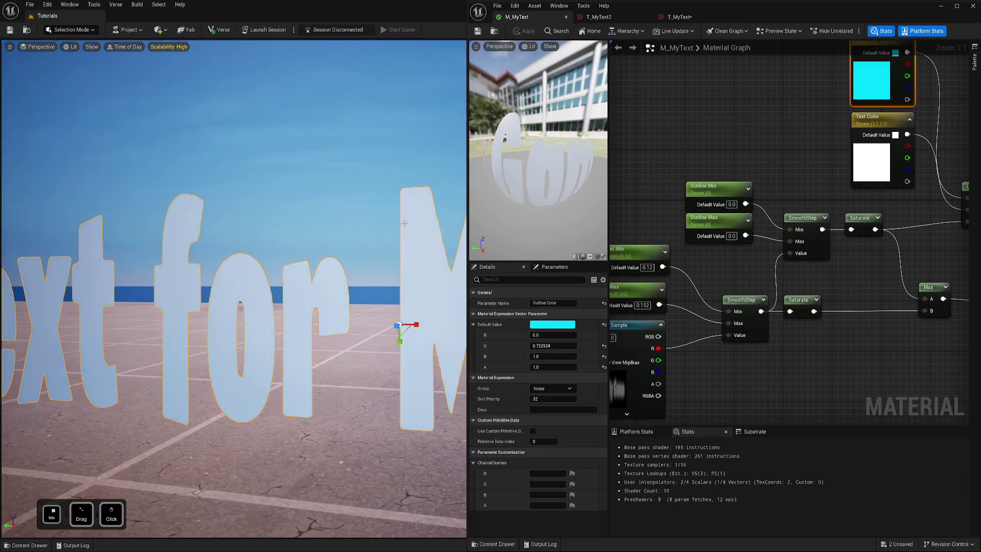
{"action": "key", "text": "Escape"}
{"action": "key", "text": "s"}
{"action": "right_click_drag", "start_coordinate": [318, 267], "coordinate": [317, 270]}
{"action": "key", "text": "a"}
{"action": "key", "text": "d"}
{"action": "key", "text": "w"}
{"action": "mouse_move", "coordinate": [737, 235]}
{"action": "right_mouse_down"}
{"action": "mouse_move", "coordinate": [760, 254]}
{"action": "mouse_move", "coordinate": [738, 250]}
{"action": "right_mouse_up"}
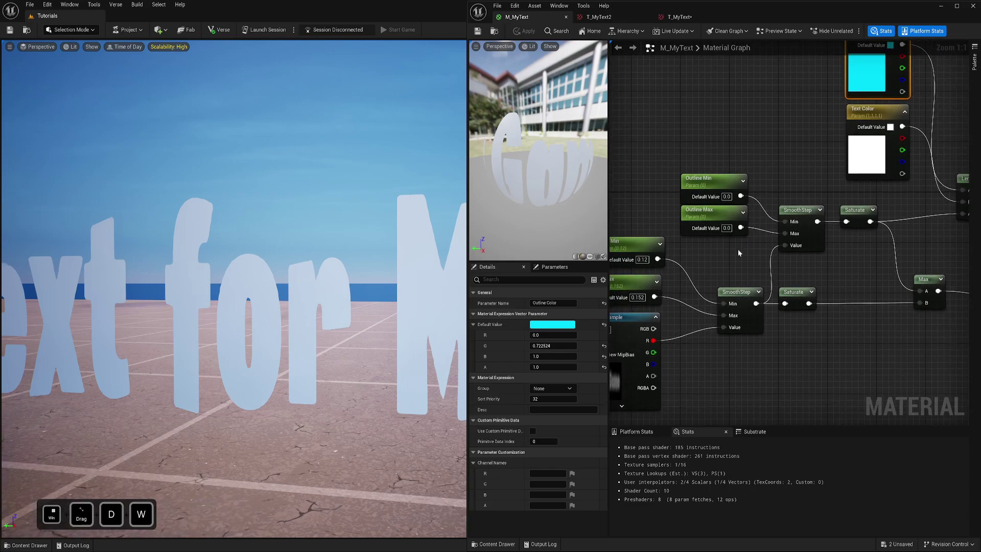
- Set the default value of Outline Min to 0.5 and of Outline Max to 0.51
{"action": "left_click", "coordinate": [712, 180]}
{"action": "left_click", "coordinate": [548, 324]}
{"action": "left_click_drag", "start_coordinate": [546, 324], "coordinate": [582, 325]}
{"action": "type", "text": ".5"}
{"action": "key", "text": "Return"}
{"action": "left_click", "coordinate": [713, 211]}
{"action": "type", "text": ".51"}
{"action": "key", "text": "Return"}
- Set the default value of the Text Min parameter to 0.16
{"action": "right_click_drag", "start_coordinate": [642, 284], "coordinate": [709, 282]}
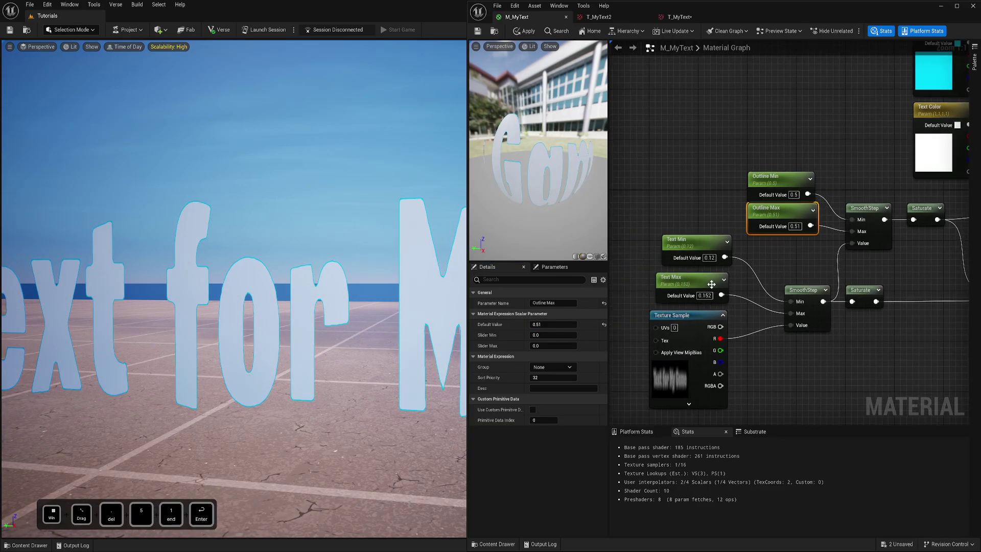
{"action": "left_click", "coordinate": [700, 246]}
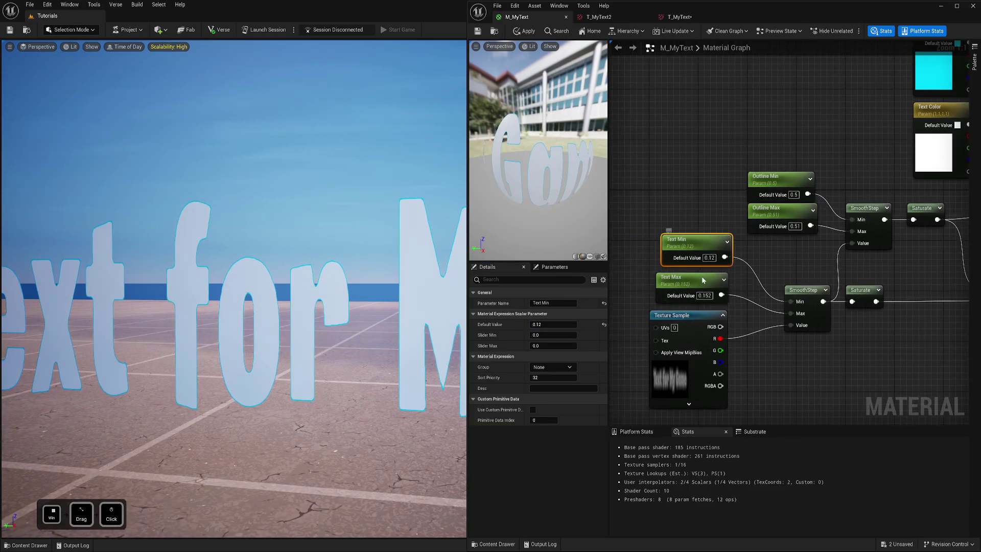
{"action": "left_click_drag", "start_coordinate": [550, 324], "coordinate": [551, 325]}
{"action": "left_click", "coordinate": [551, 324]}
{"action": "type", "text": "1"}
{"action": "key", "text": "BackSpace"}
{"action": "type", "text": ".1"}
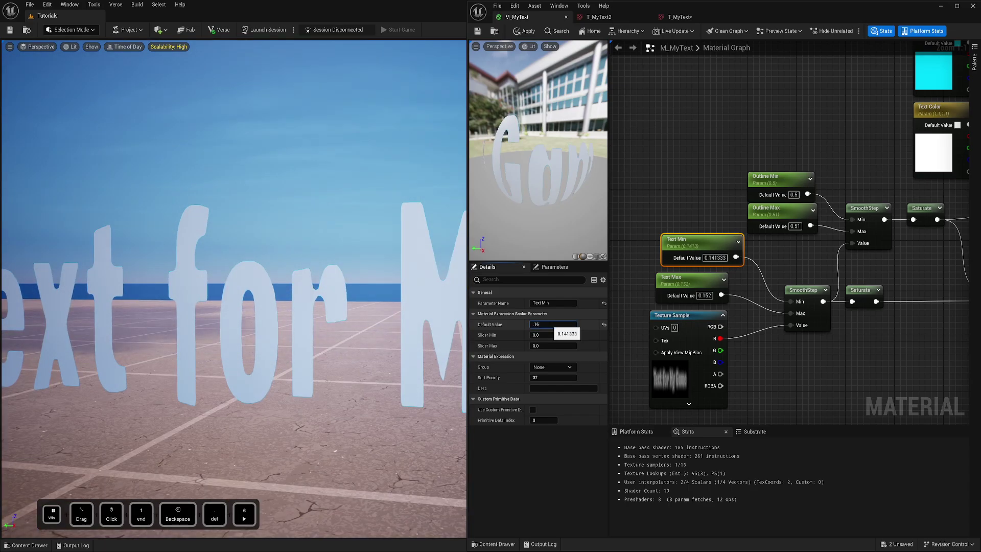
{"action": "type", "text": "16"}
{"action": "key", "text": "Return"}
- Adjust the default values of Text Max to about 0.195 and Text Min to about 0.069
{"action": "left_click", "coordinate": [691, 281]}
{"action": "left_click_drag", "start_coordinate": [543, 326], "coordinate": [574, 325]}
{"action": "right_click_drag", "start_coordinate": [713, 278], "coordinate": [696, 258]}
{"action": "mouse_move", "coordinate": [553, 325]}
{"action": "left_mouse_down"}
{"action": "mouse_move", "coordinate": [524, 324]}
{"action": "mouse_move", "coordinate": [569, 325]}
{"action": "left_mouse_up"}
{"action": "left_click", "coordinate": [673, 223]}
{"action": "left_click", "coordinate": [674, 262]}
- Adjust Outline Max to about 0.846 and Outline Min to about 0.559, and align the Outline Min node just above Outline Max
{"action": "left_click", "coordinate": [759, 192]}
{"action": "left_click_drag", "start_coordinate": [776, 175], "coordinate": [786, 175]}
{"action": "left_click_drag", "start_coordinate": [561, 324], "coordinate": [553, 324]}
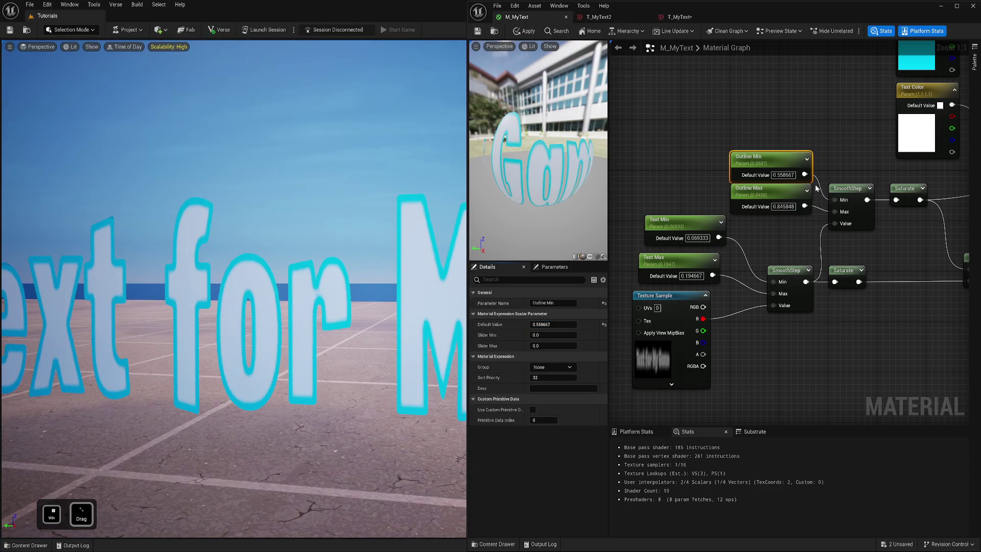
{"action": "left_click", "coordinate": [770, 194]}
{"action": "right_click_drag", "start_coordinate": [769, 243], "coordinate": [733, 271]}
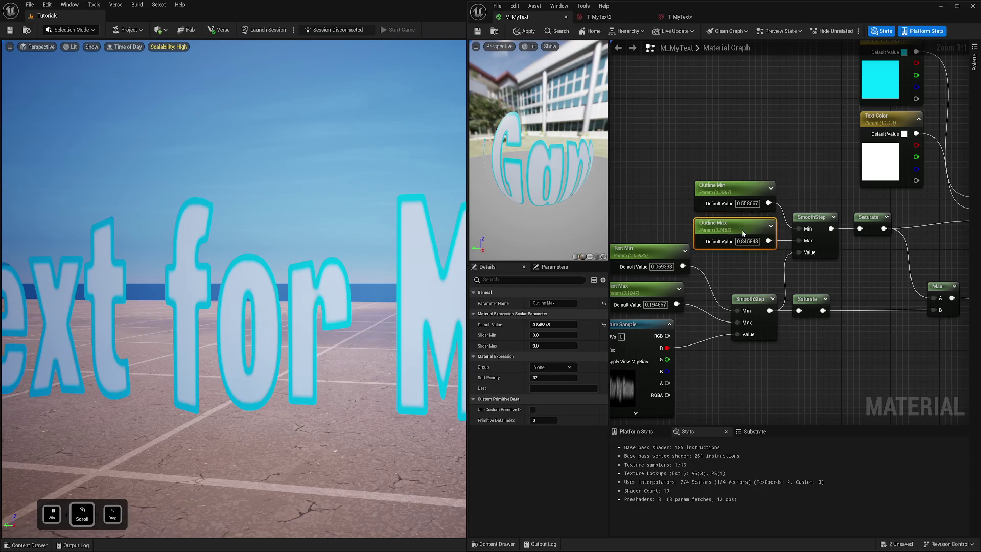
{"action": "left_click_drag", "start_coordinate": [746, 192], "coordinate": [747, 198]}
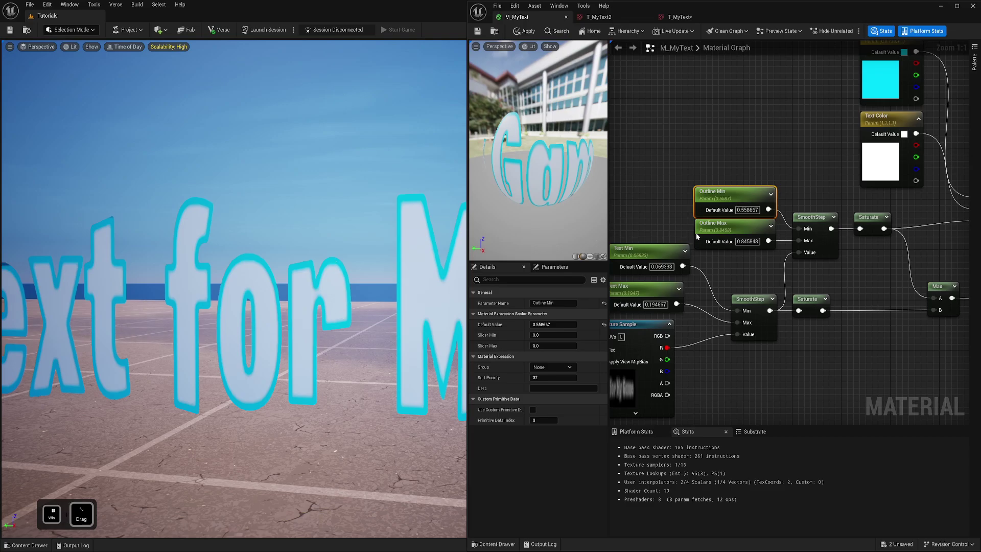
{"action": "right_click_drag", "start_coordinate": [697, 236], "coordinate": [691, 208]}
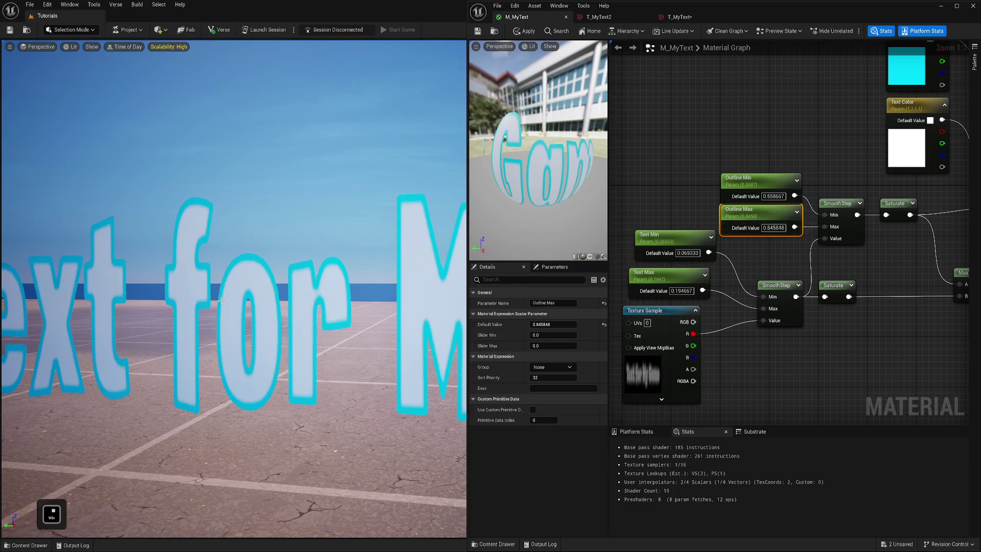
- Sharpen the outline edge by lowering Outline Max to about 0.6 and raising Outline Min to about 0.575, judging it close up in the level
{"action": "key", "text": "a"}
{"action": "right_click_drag", "start_coordinate": [220, 299], "coordinate": [221, 300]}
{"action": "key", "text": "w"}
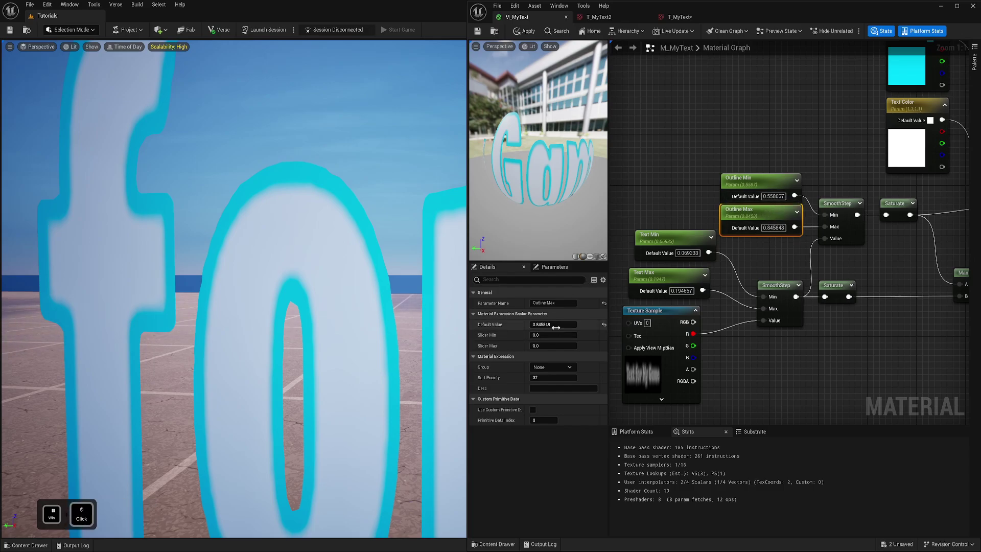
{"action": "mouse_move", "coordinate": [556, 323]}
{"action": "left_mouse_down"}
{"action": "mouse_move", "coordinate": [521, 324]}
{"action": "mouse_move", "coordinate": [556, 324]}
{"action": "left_mouse_up"}
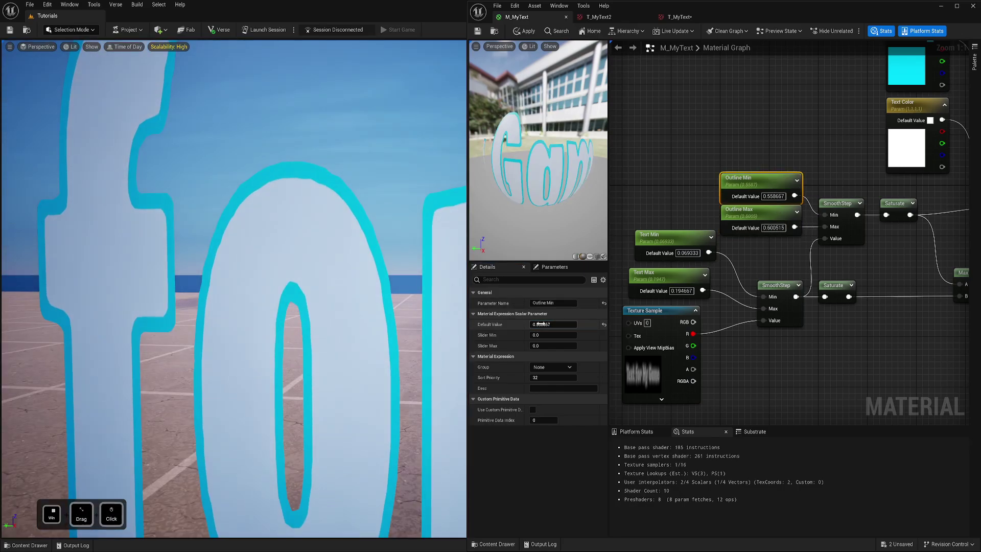
{"action": "left_click_drag", "start_coordinate": [540, 324], "coordinate": [543, 324]}
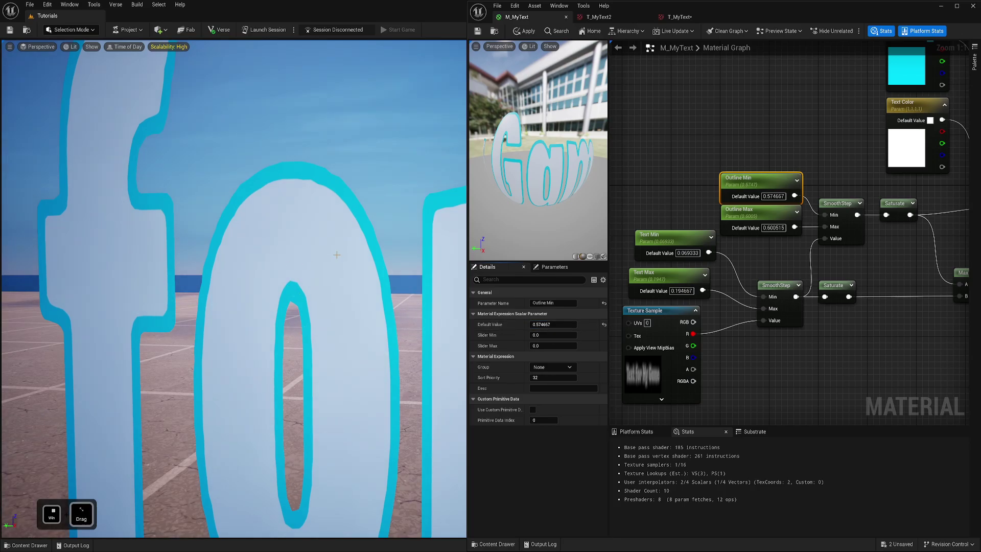
- View the lettering around "My" in the level and adjust Text Min's default value to 0.112
{"action": "key", "text": "s"}
{"action": "mouse_move", "coordinate": [329, 242]}
{"action": "right_mouse_down"}
{"action": "mouse_move", "coordinate": [304, 237]}
{"action": "mouse_move", "coordinate": [329, 242]}
{"action": "right_mouse_up"}
{"action": "key", "text": "d"}
{"action": "key", "text": "a"}
{"action": "key", "text": "w"}
{"action": "key", "text": "q"}
{"action": "key", "text": "e"}
{"action": "key", "text": "s"}
{"action": "left_click", "coordinate": [664, 237]}
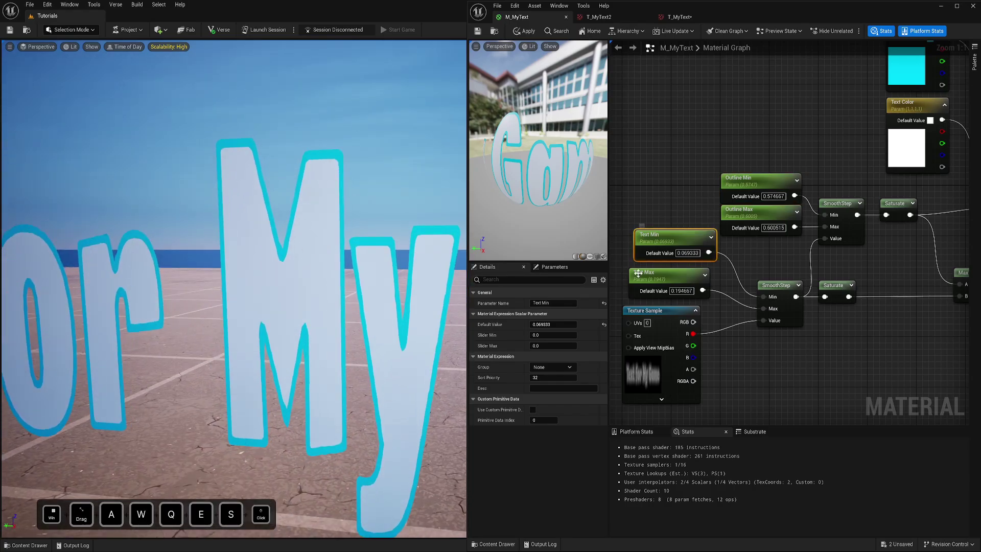
{"action": "mouse_move", "coordinate": [545, 324]}
{"action": "left_mouse_down"}
{"action": "mouse_move", "coordinate": [531, 324]}
{"action": "mouse_move", "coordinate": [551, 325]}
{"action": "left_mouse_up"}
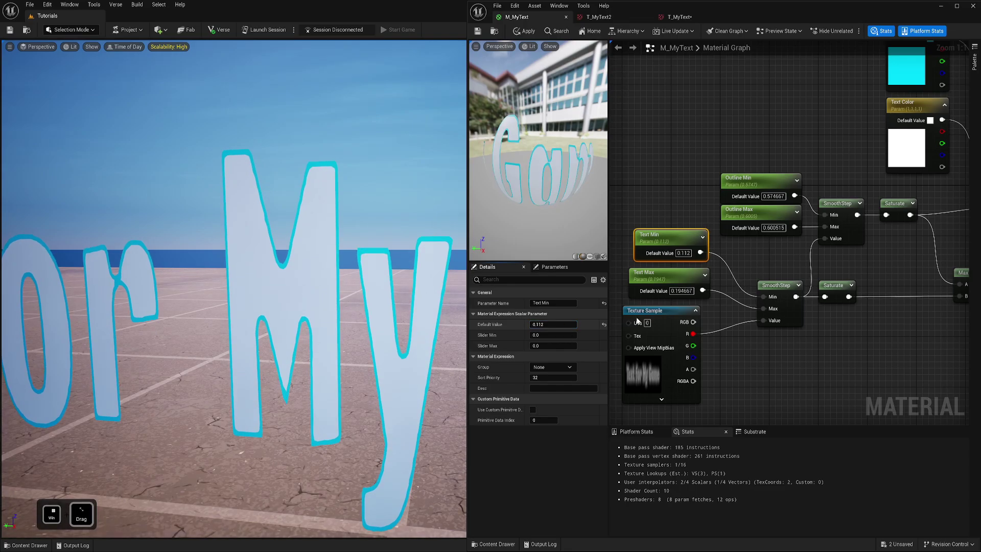
- Open the T_MyText2 texture used by the Texture Sample node and turn off its sRGB option
{"action": "right_click_drag", "start_coordinate": [904, 316], "coordinate": [870, 296]}
{"action": "scroll", "coordinate": [795, 311], "scroll_direction": "down", "scroll_amount": 1}
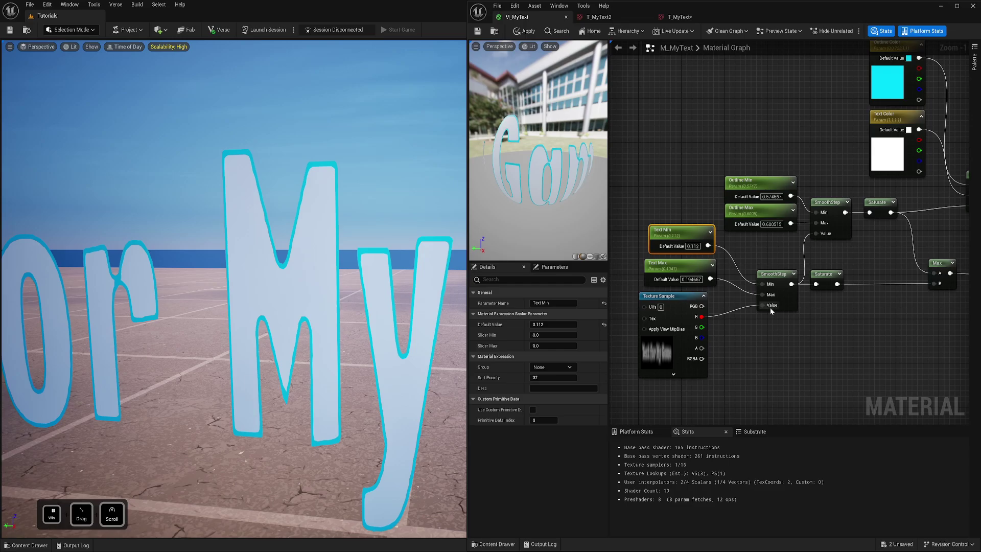
{"action": "left_click", "coordinate": [684, 311]}
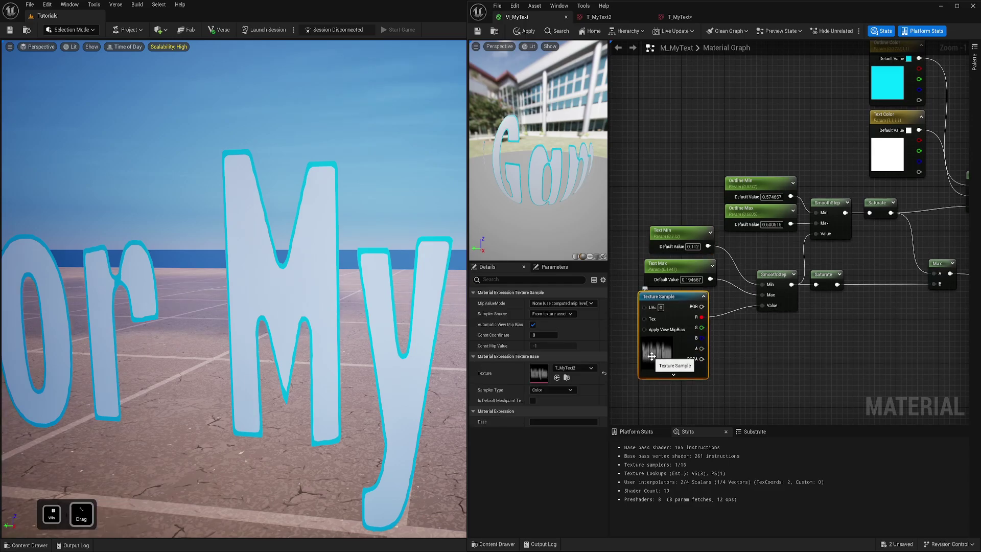
{"action": "double_click", "coordinate": [541, 375]}
{"action": "scroll", "coordinate": [780, 345], "scroll_direction": "down", "scroll_amount": 3}
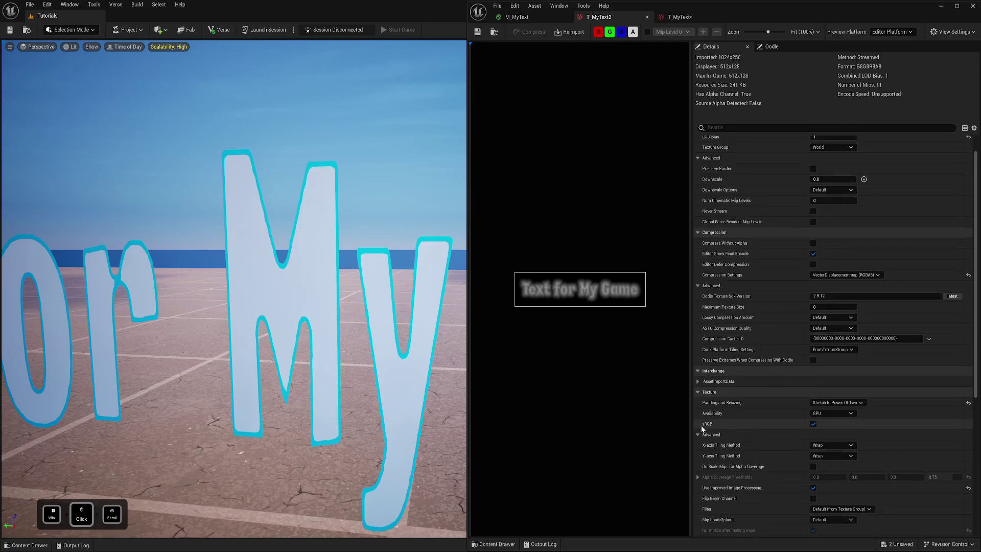
{"action": "left_click", "coordinate": [813, 425]}
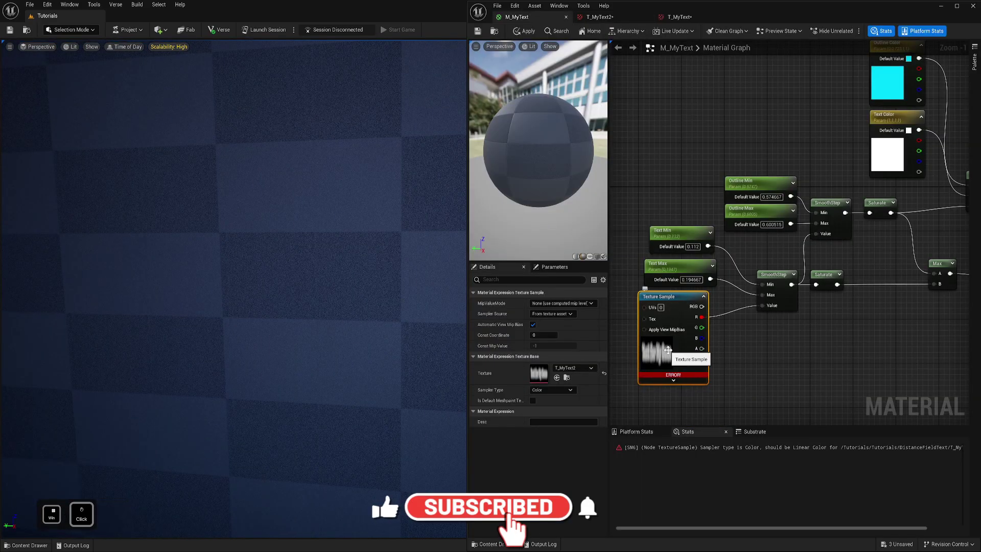
- Set the Texture Sample's sampler type to Linear Color in M_MyText and apply the material
{"action": "left_click", "coordinate": [544, 391]}
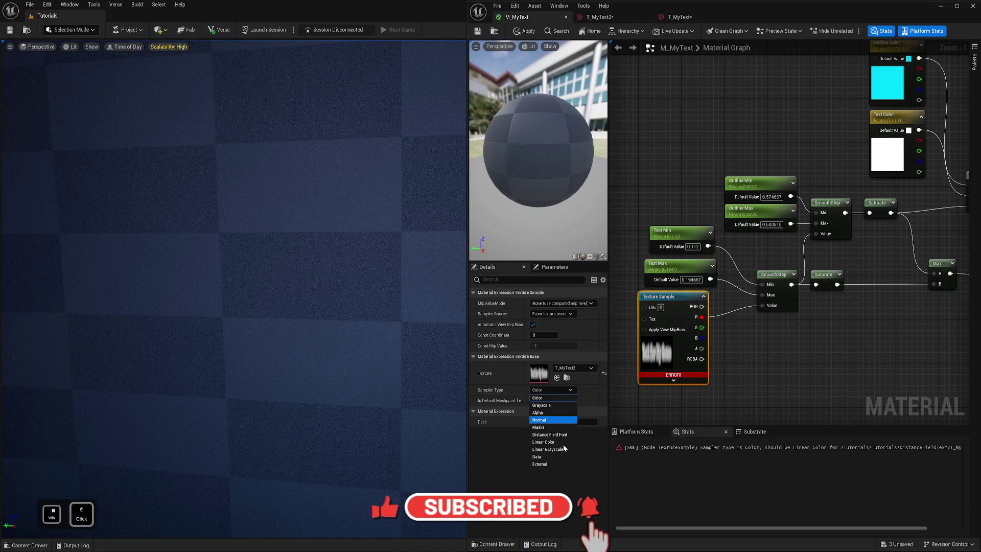
{"action": "left_click", "coordinate": [544, 442]}
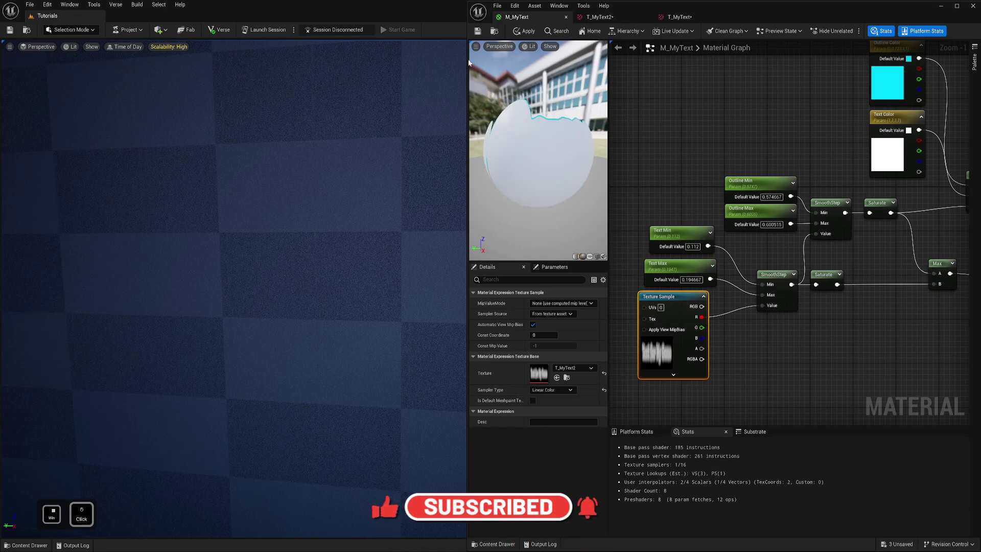
{"action": "left_click", "coordinate": [525, 31]}
- Set the default value of Text Max to 0.6 and of Text Min to 0.16
{"action": "left_click", "coordinate": [664, 264]}
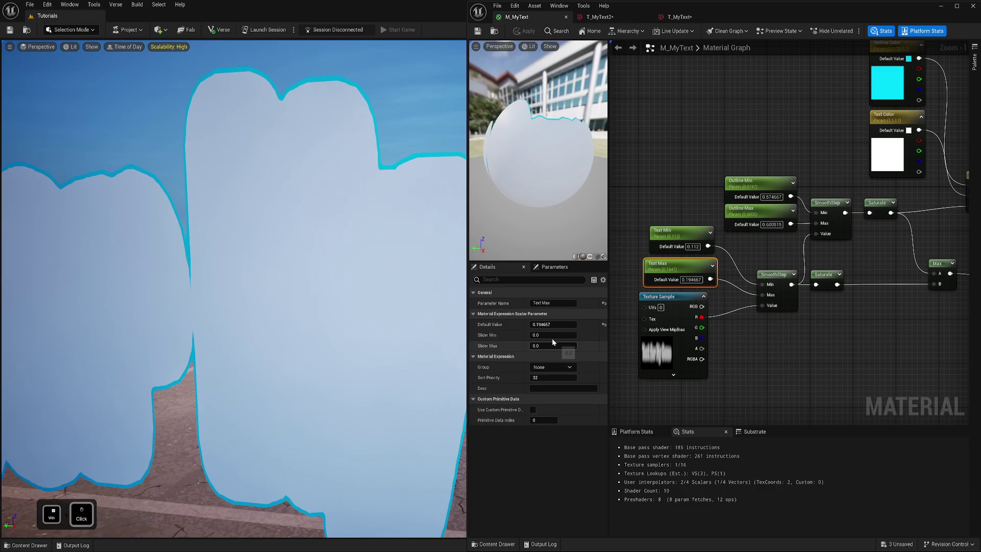
{"action": "left_click_drag", "start_coordinate": [553, 324], "coordinate": [584, 325]}
{"action": "left_click", "coordinate": [553, 324]}
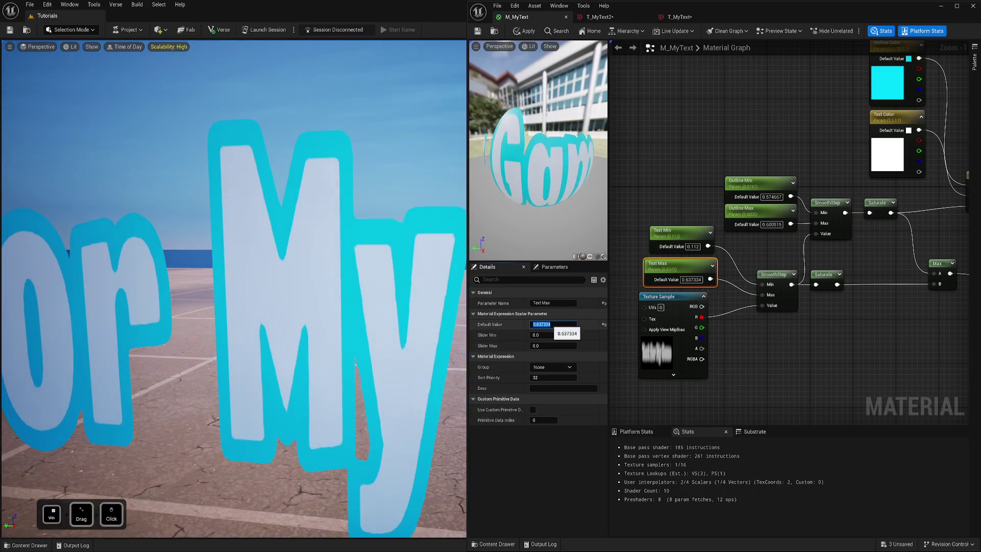
{"action": "type", "text": ".6"}
{"action": "key", "text": "Return"}
{"action": "type", "text": ".16"}
{"action": "key", "text": "Return"}
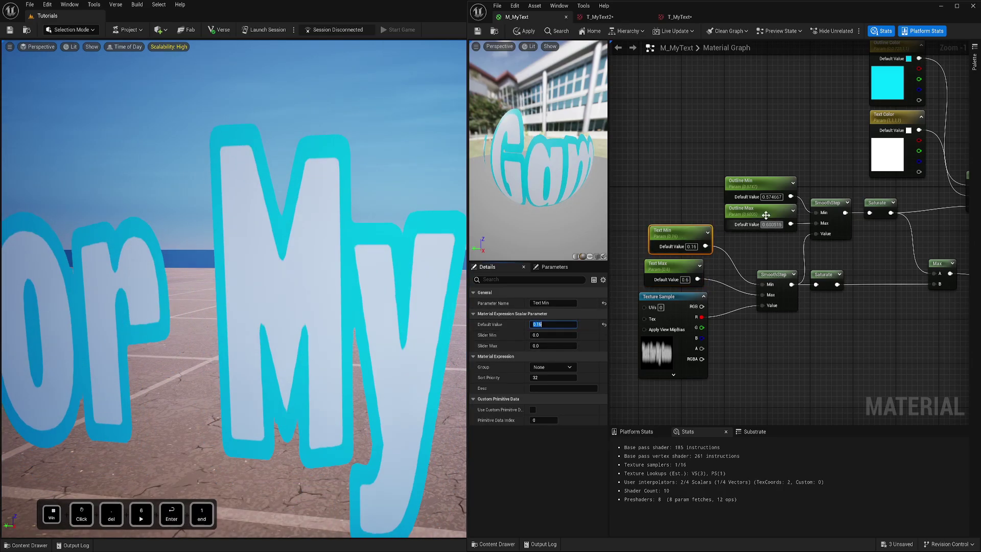
- Set the default value of Outline Max to 0.51 and of Outline Min to 0.5
{"action": "type", "text": ".51"}
{"action": "key", "text": "Return"}
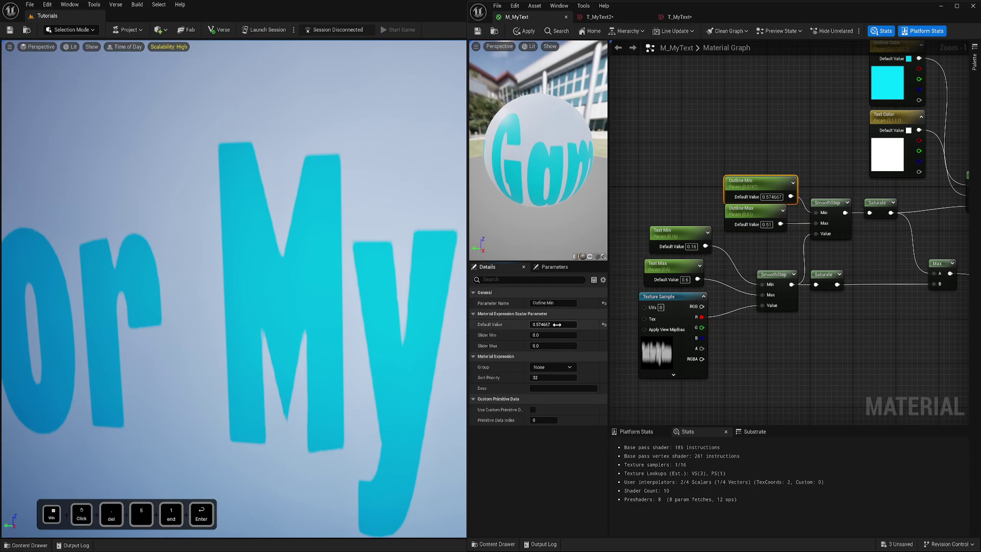
{"action": "left_click", "coordinate": [553, 325]}
{"action": "type", "text": ".5"}
{"action": "key", "text": "Return"}
- Inspect the outlined text in the level from farther away and close up
{"action": "key", "text": "d"}
{"action": "key", "text": "s"}
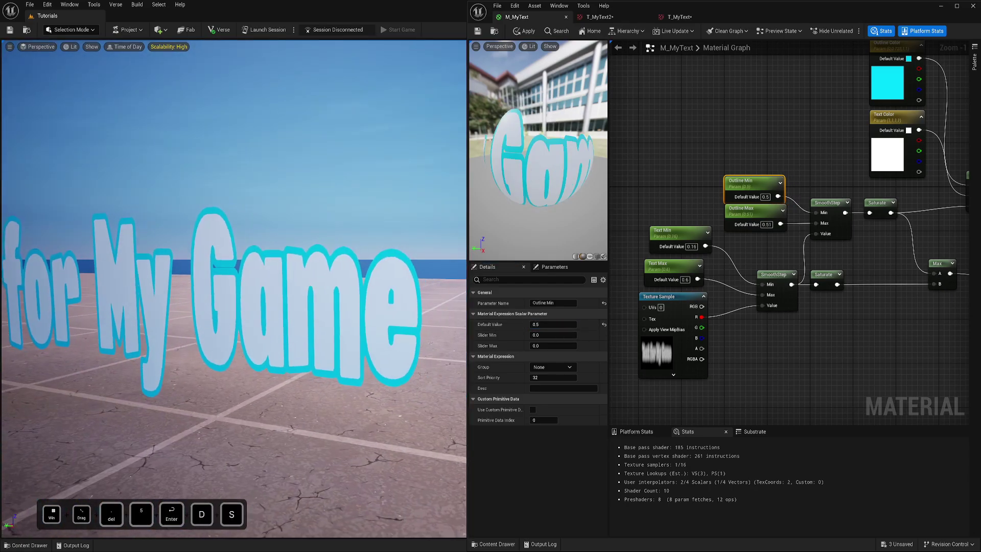
{"action": "key", "text": "w"}
{"action": "key", "text": "a"}
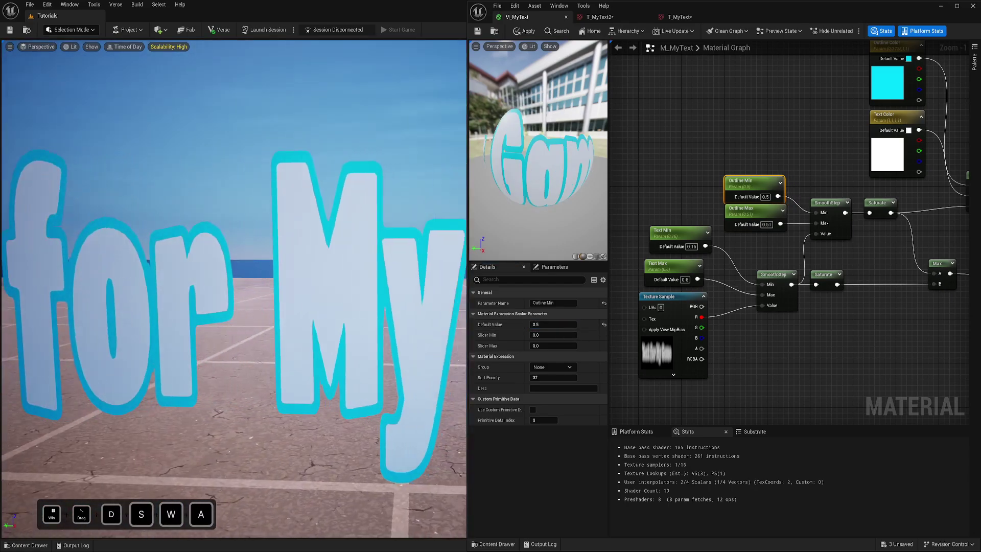
{"action": "key", "text": "w"}
{"action": "key", "text": "d"}
{"action": "key", "text": "a"}
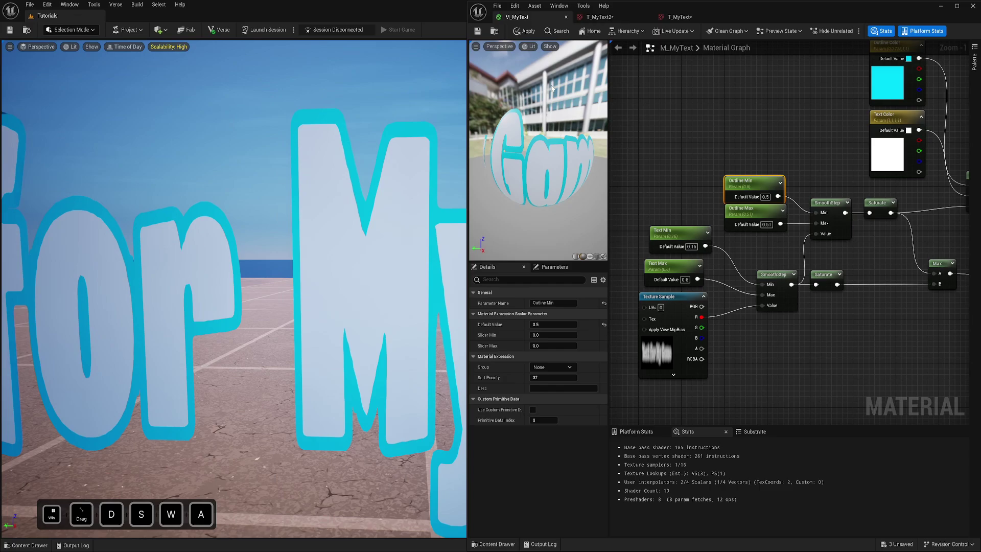
- Review the compression setting options of the T_MyText texture without changing them
{"action": "left_click", "coordinate": [679, 17]}
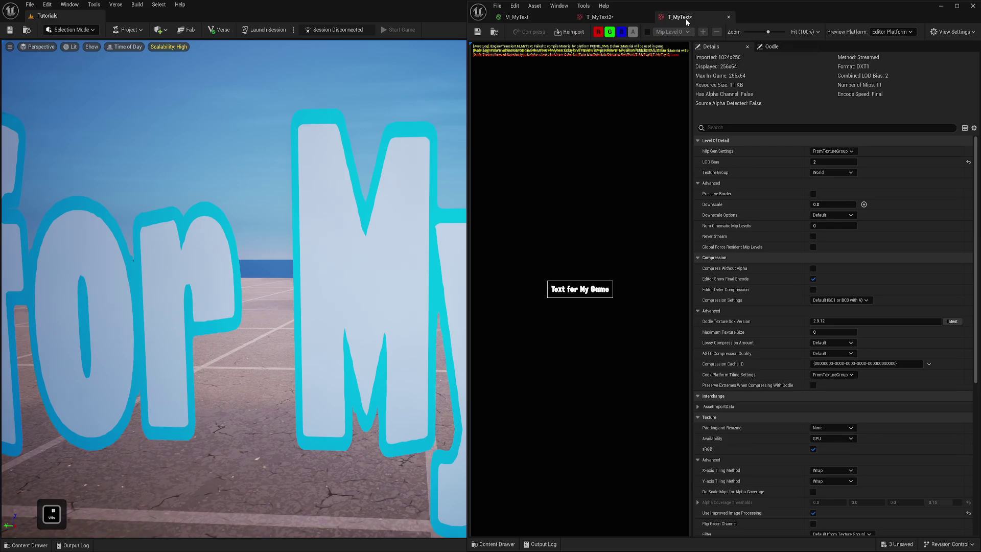
{"action": "left_click", "coordinate": [831, 302]}
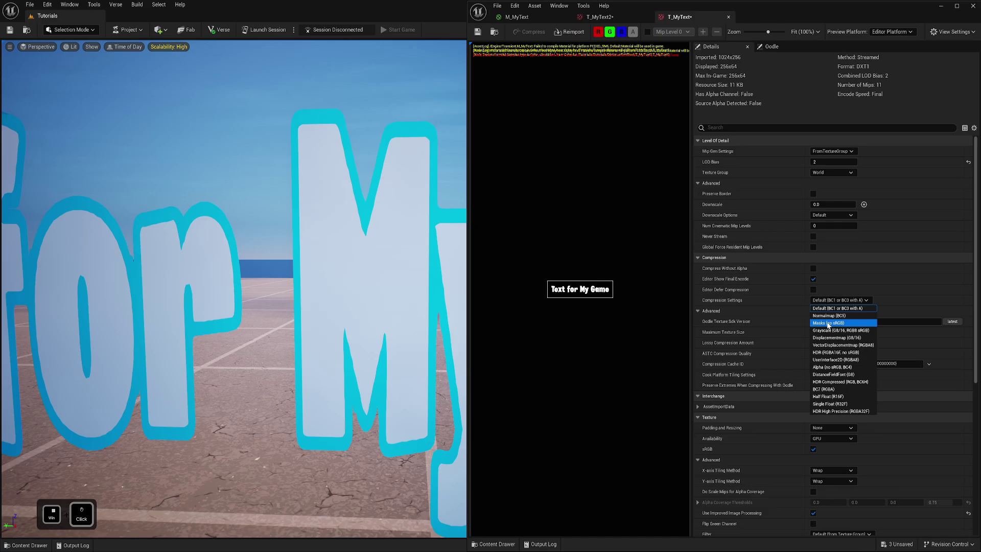
{"action": "left_click", "coordinate": [752, 303]}
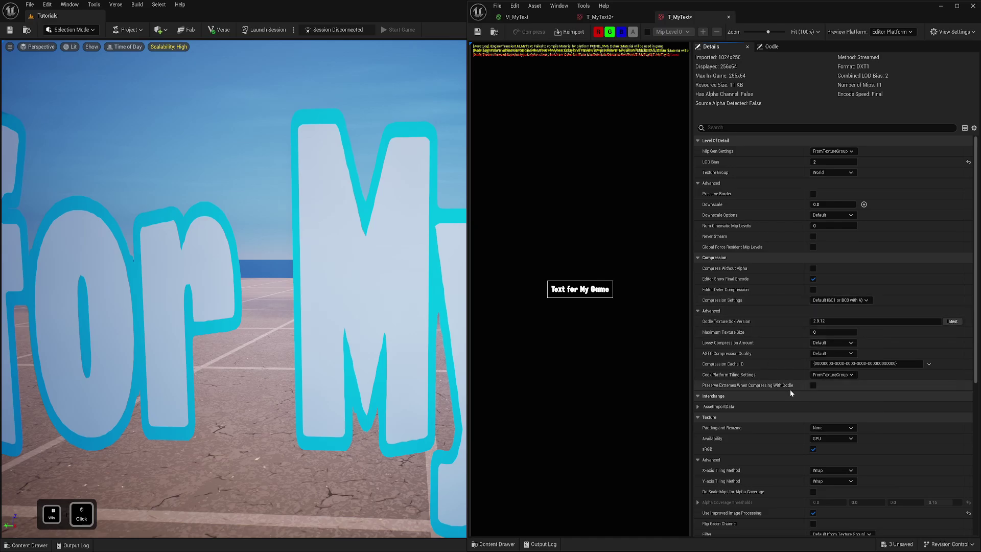
- Save the T_MyText2 texture and check the outlined text in the level from a distance
{"action": "left_click", "coordinate": [604, 19]}
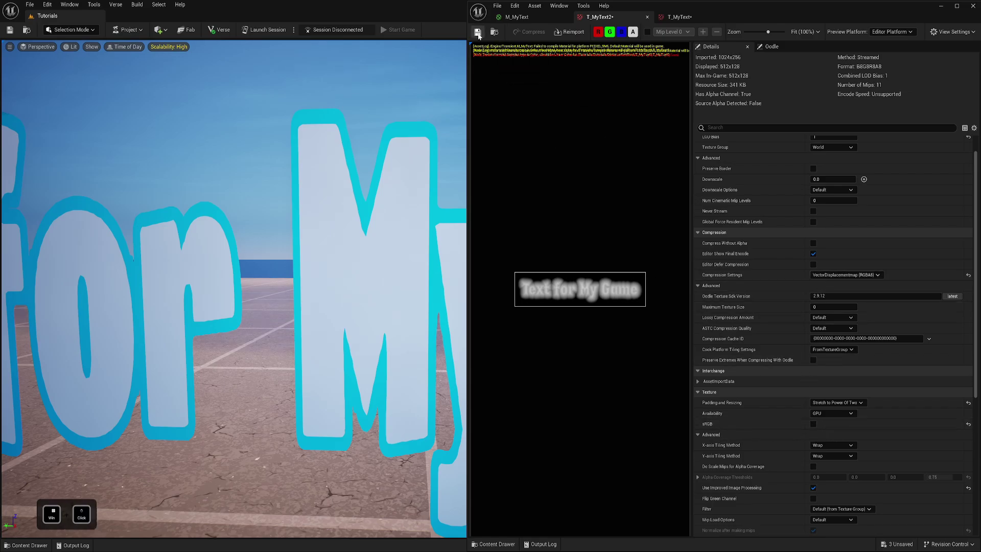
{"action": "key", "text": "s"}
{"action": "key", "text": "d"}
{"action": "right_click_drag", "start_coordinate": [361, 224], "coordinate": [362, 222]}
{"action": "key", "text": "a"}
{"action": "key", "text": "w"}
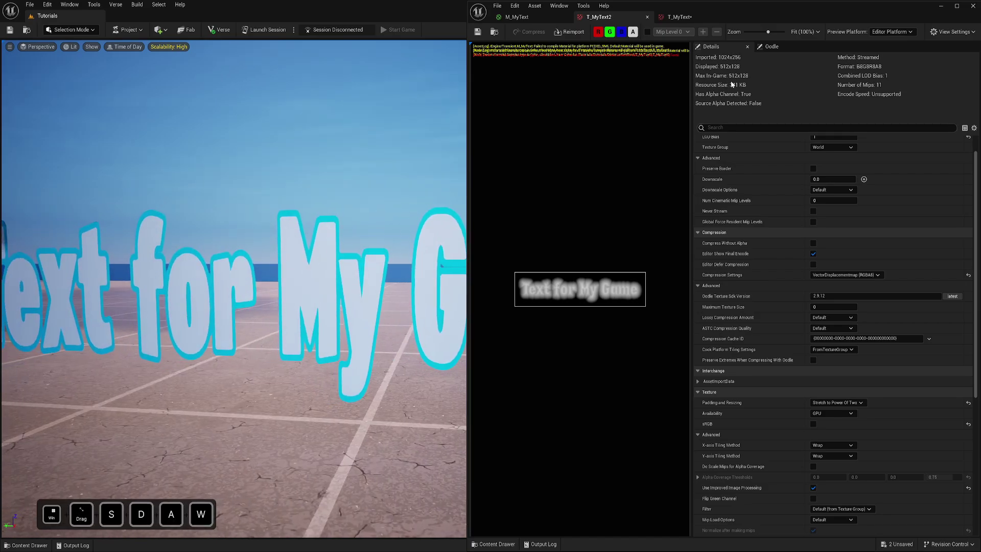
- Set the LOD Bias of T_MyText2 to 2
{"action": "right_click_drag", "start_coordinate": [716, 88], "coordinate": [462, 152]}
{"action": "key", "text": "a"}
{"action": "key", "text": "s"}
{"action": "key", "text": "w"}
{"action": "scroll", "coordinate": [820, 178], "scroll_direction": "up", "scroll_amount": 2}
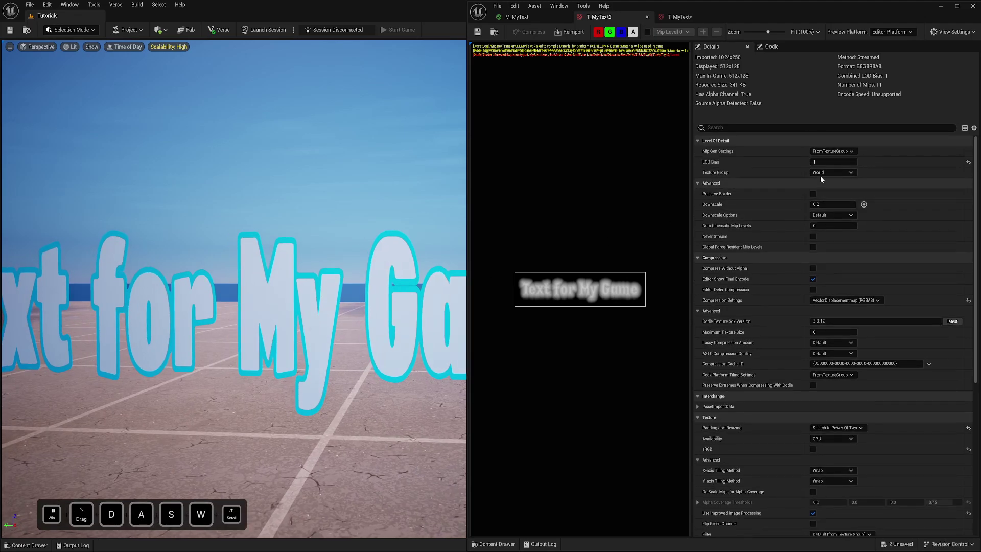
{"action": "type", "text": "2"}
{"action": "key", "text": "Return"}
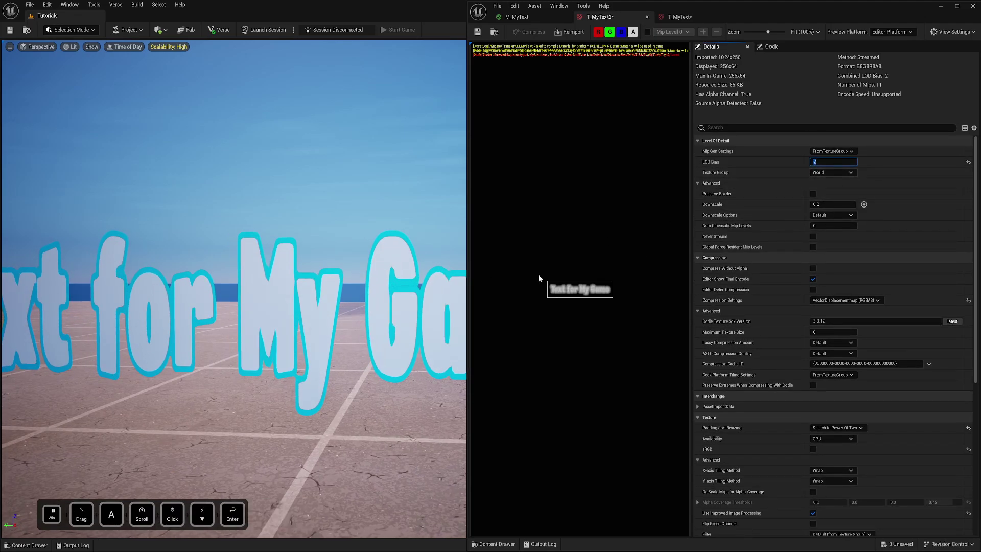
- Examine the whole text in the level to judge its quality at the reduced texture resolution
{"action": "right_click_drag", "start_coordinate": [303, 295], "coordinate": [303, 295]}
{"action": "key", "text": "s"}
{"action": "key", "text": "a"}
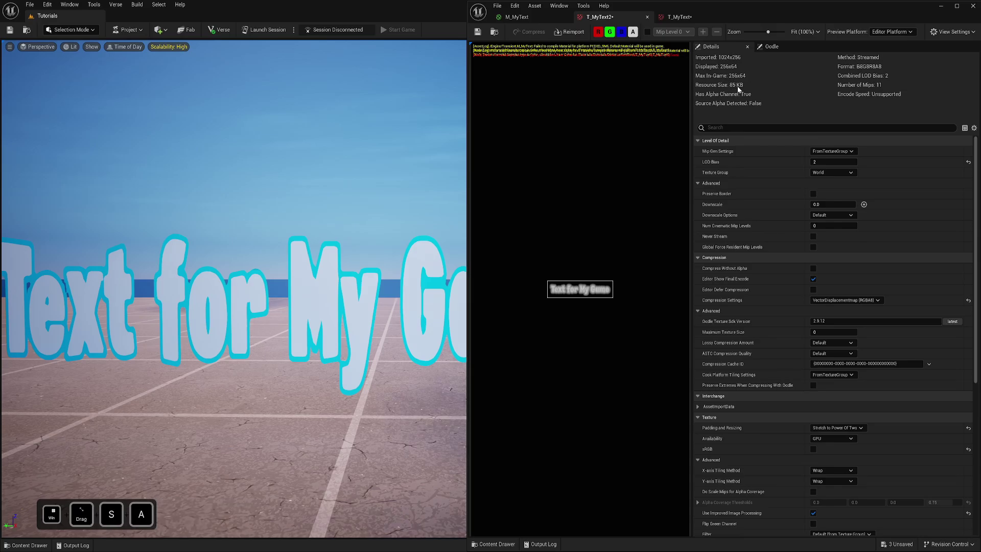
{"action": "key", "text": "a"}
{"action": "right_click_drag", "start_coordinate": [400, 234], "coordinate": [400, 234]}
{"action": "key", "text": "d"}
{"action": "key", "text": "a"}
{"action": "right_click_drag", "start_coordinate": [303, 295], "coordinate": [304, 295]}
{"action": "key", "text": "w"}
{"action": "key", "text": "s"}
{"action": "right_click_drag", "start_coordinate": [297, 393], "coordinate": [297, 394]}
{"action": "key", "text": "d"}
{"action": "key", "text": "s"}
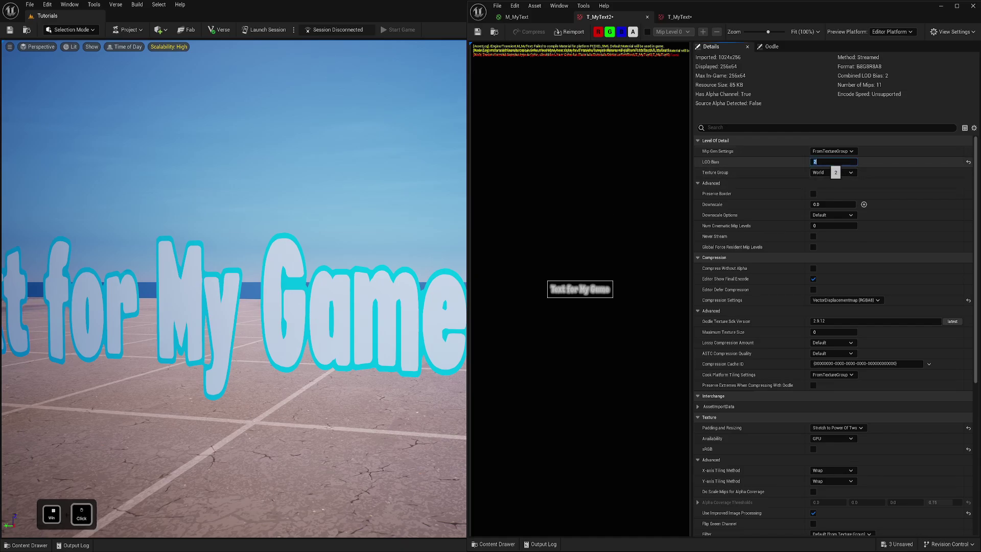
- Set the LOD Bias of T_MyText2 to 3 and inspect the text in the level
{"action": "type", "text": "3"}
{"action": "key", "text": "Return"}
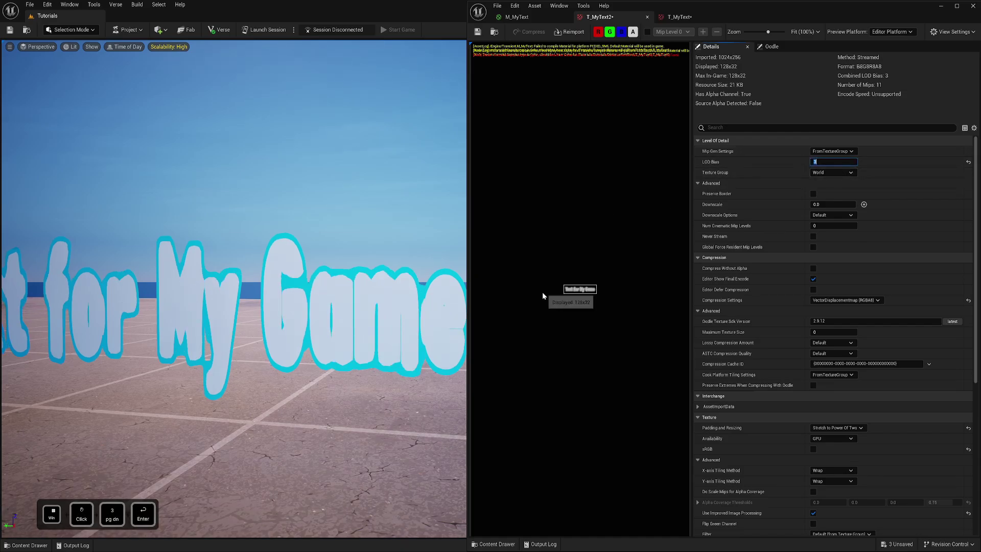
{"action": "right_click_drag", "start_coordinate": [303, 295], "coordinate": [303, 286]}
{"action": "key", "text": "s"}
{"action": "key", "text": "d"}
{"action": "key", "text": "a"}
{"action": "key", "text": "w"}
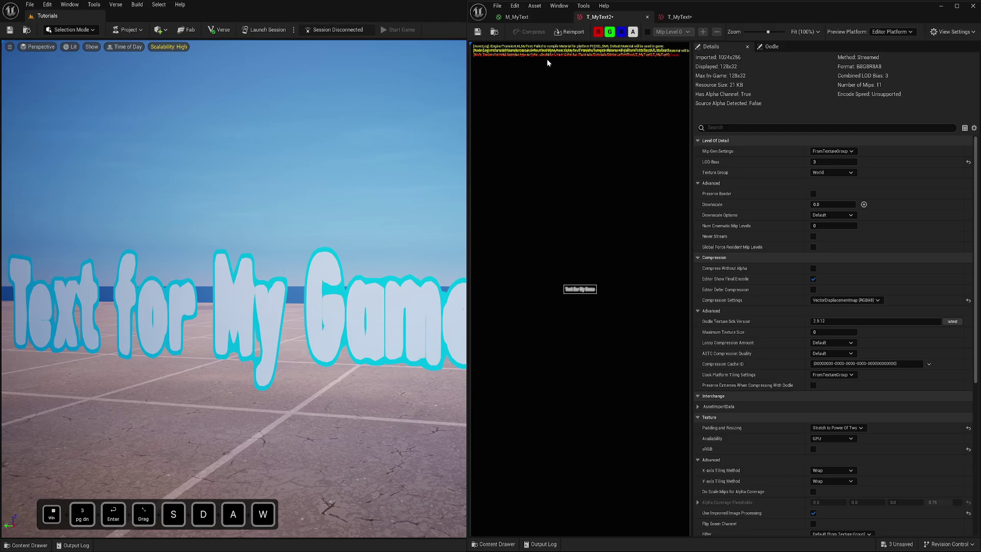
- Adjust Text Max to about 0.664 and Text Min to about 0.123 in M_MyText, and check the text in the level
{"action": "left_click", "coordinate": [516, 16]}
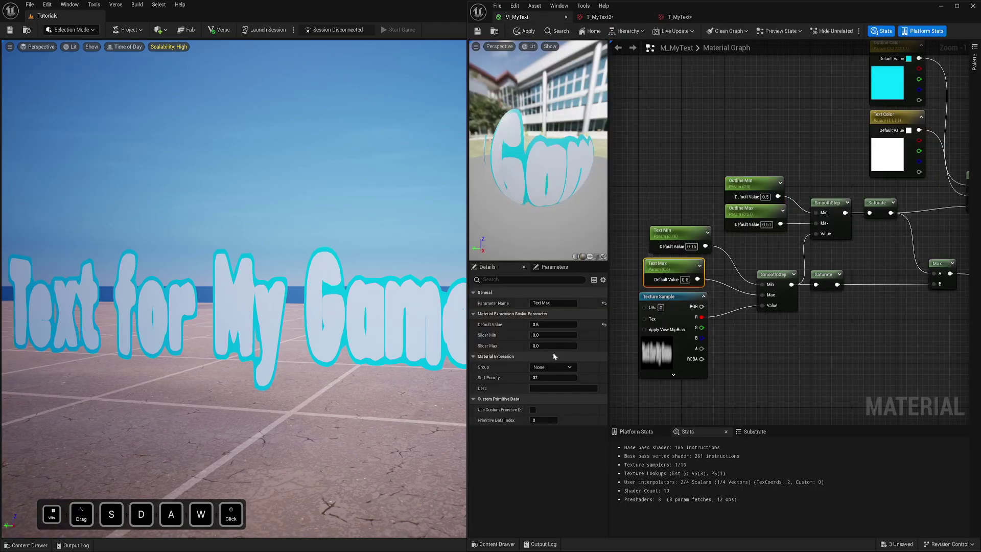
{"action": "mouse_move", "coordinate": [553, 324]}
{"action": "left_mouse_down"}
{"action": "mouse_move", "coordinate": [577, 325]}
{"action": "mouse_move", "coordinate": [534, 325]}
{"action": "mouse_move", "coordinate": [543, 325]}
{"action": "left_mouse_up"}
{"action": "left_click", "coordinate": [668, 232]}
{"action": "right_click_drag", "start_coordinate": [388, 327], "coordinate": [391, 317]}
{"action": "key", "text": "d"}
{"action": "key", "text": "a"}
{"action": "key", "text": "s"}
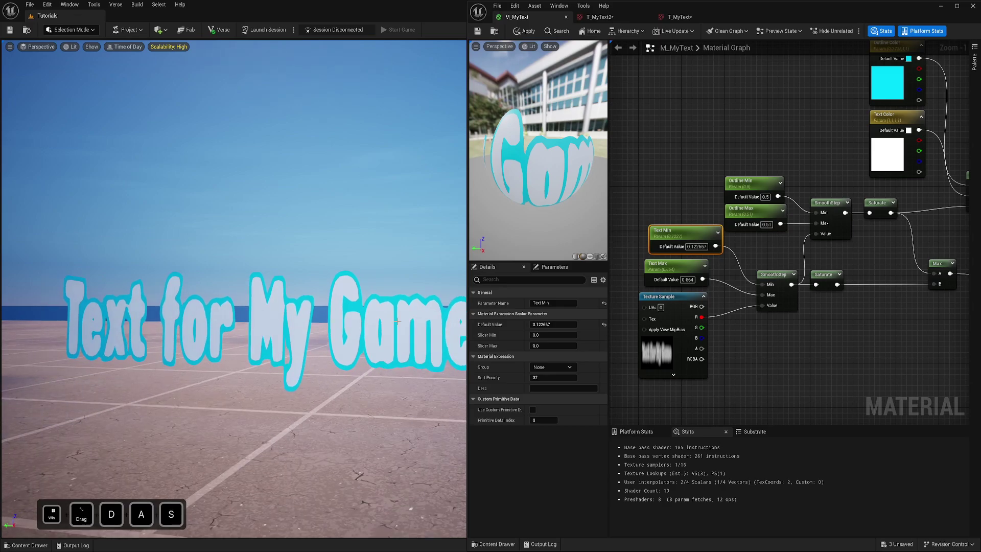
- Set the LOD Bias of T_MyText2 to 1 and look over the text in the level
{"action": "left_click", "coordinate": [611, 18]}
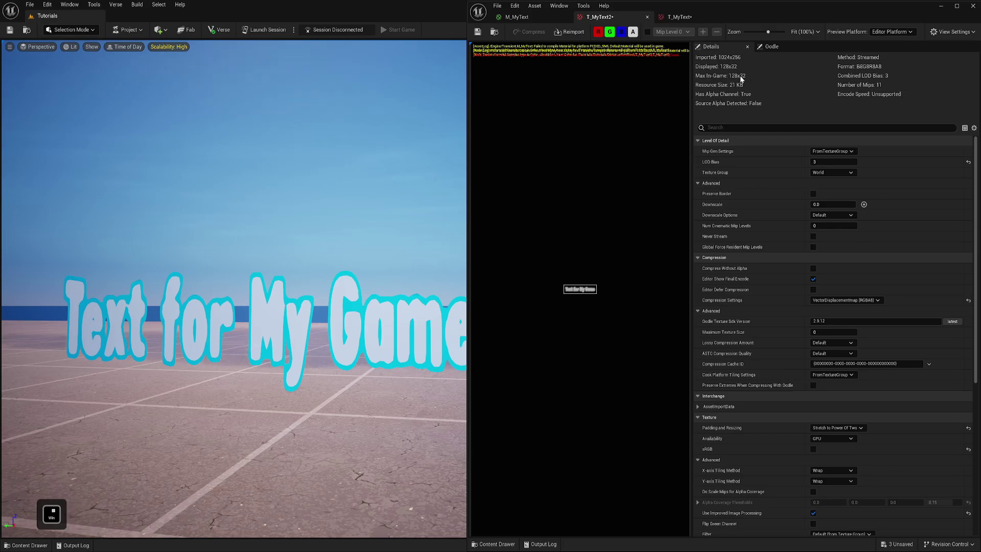
{"action": "type", "text": "1"}
{"action": "key", "text": "Return"}
{"action": "key", "text": "d"}
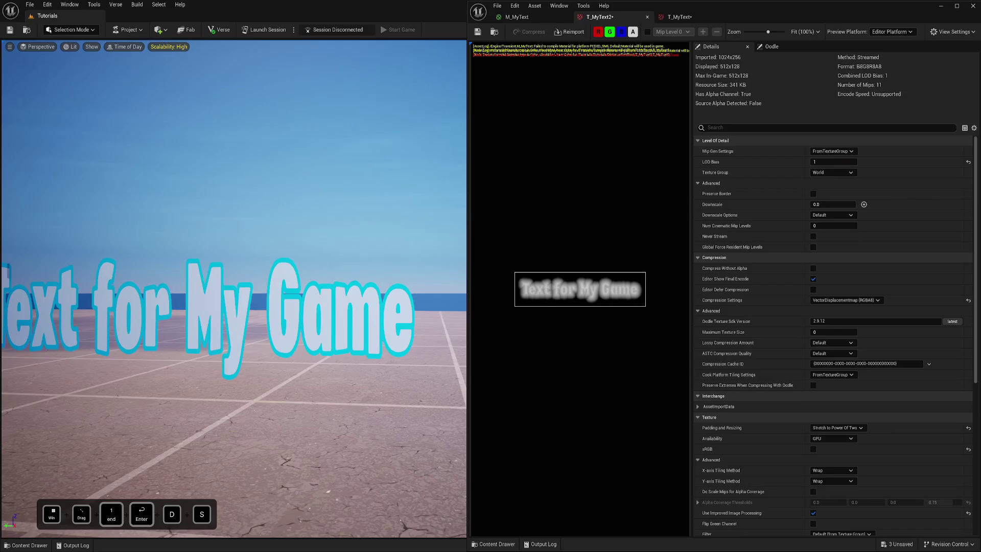